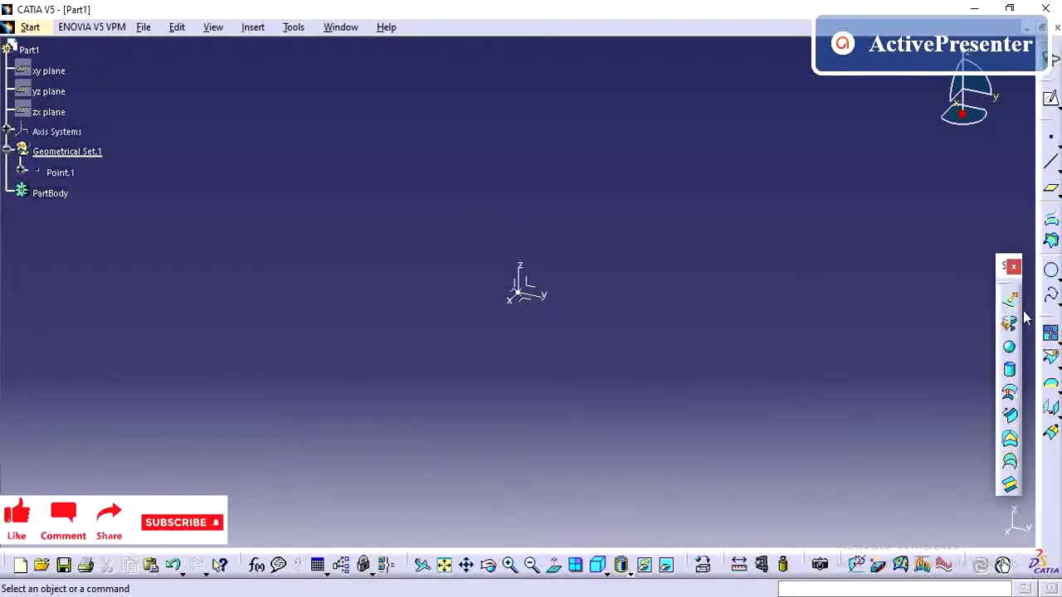
# Step: Drag the floating Surfaces toolbar up to a horizontal spot near the window top
pyautogui.moveTo(1004, 265)
pyautogui.mouseDown()
pyautogui.moveTo(859, 165)
pyautogui.moveTo(727, 22)
pyautogui.moveTo(672, 99)
pyautogui.mouseUp()
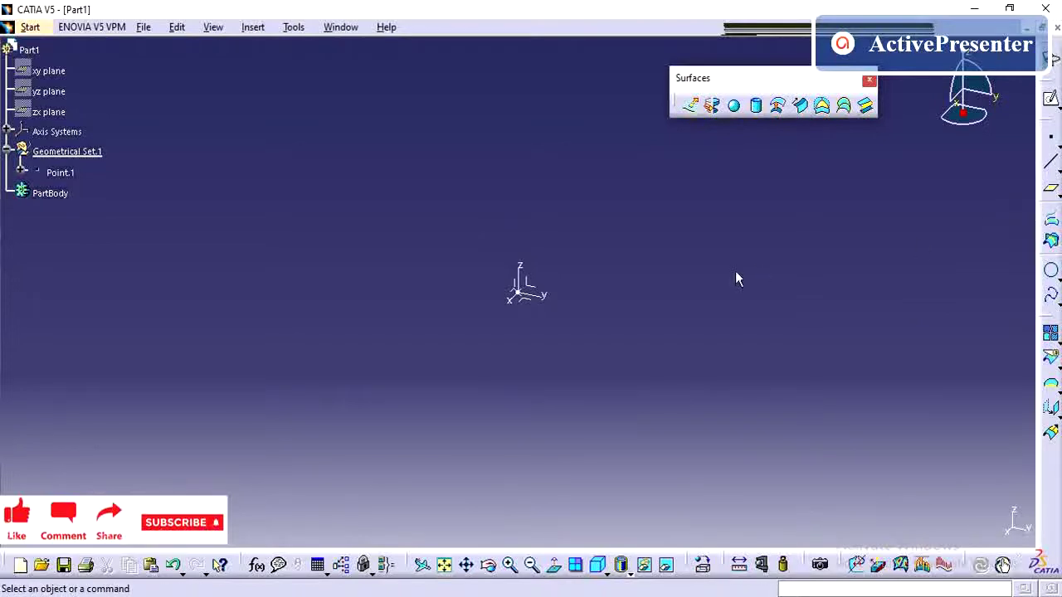
# Step: Create a positioned sketch on the YZ plane with its origin projected from Point.1
pyautogui.click(1050, 162)
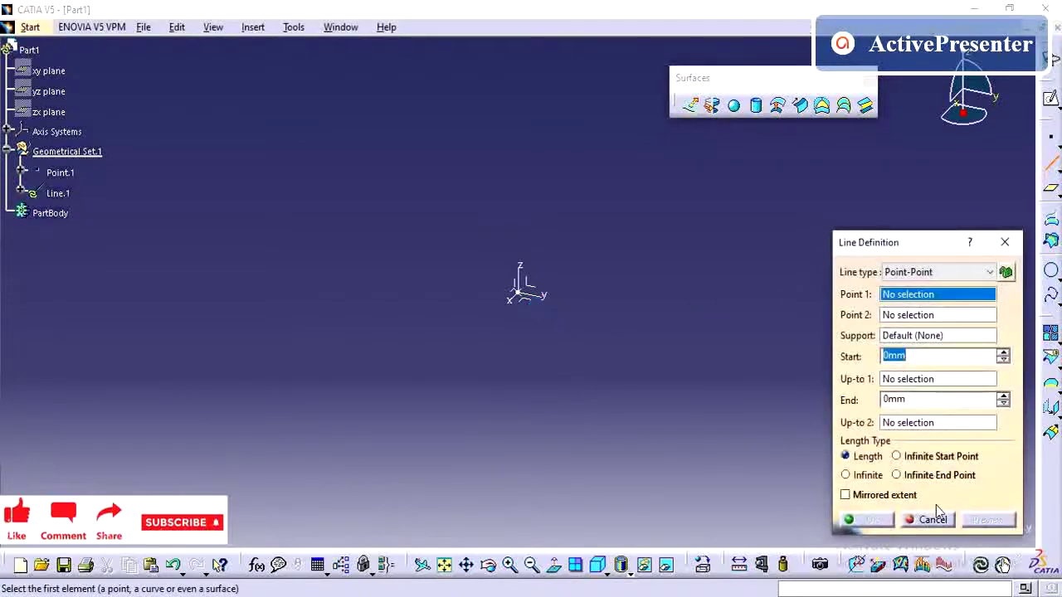
pyautogui.click(927, 517)
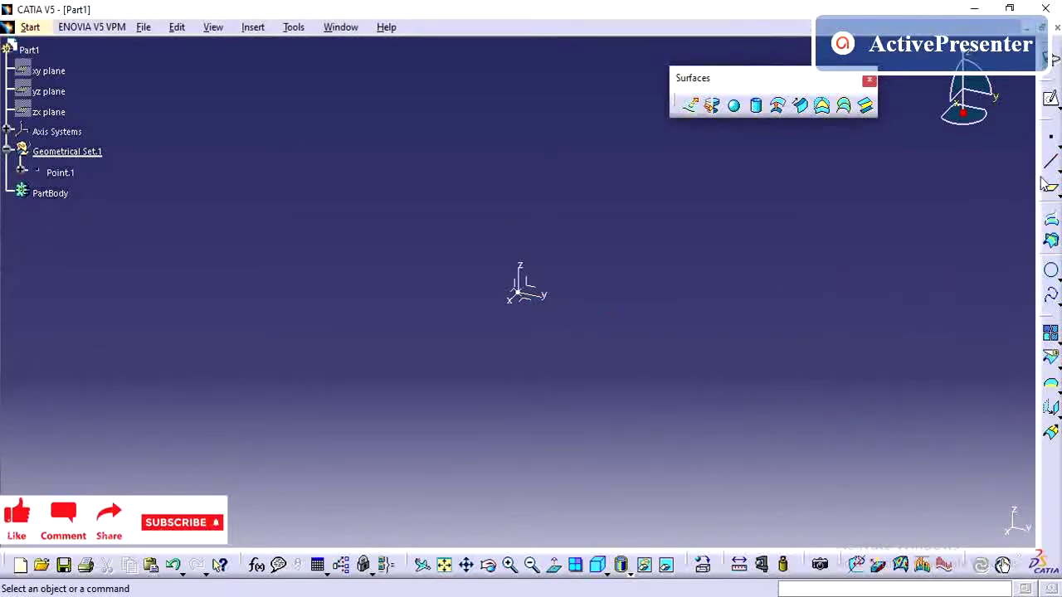
pyautogui.click(1055, 103)
pyautogui.click(1042, 122)
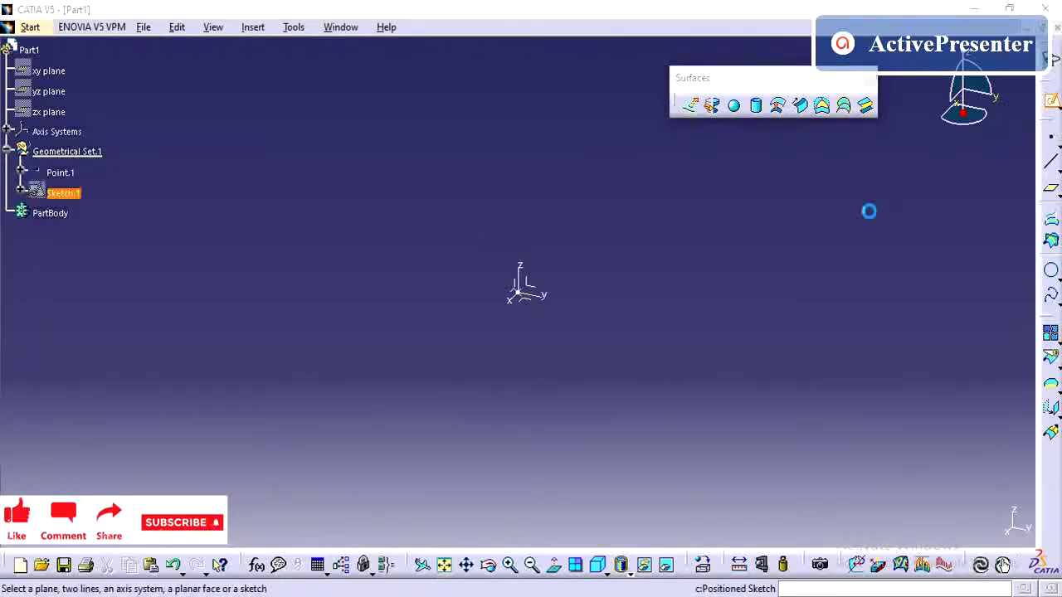
pyautogui.click(539, 291)
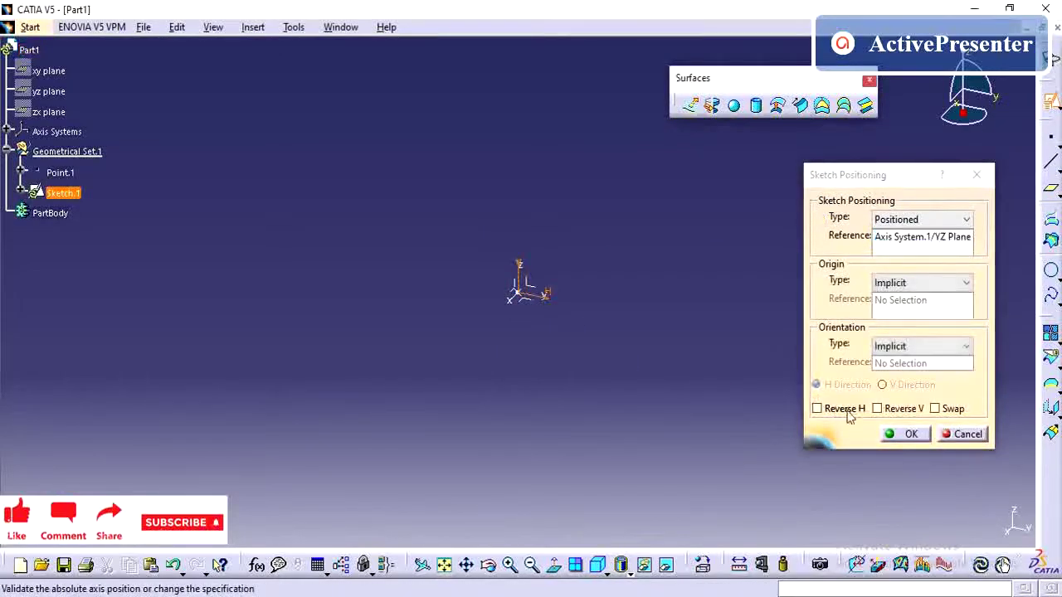
pyautogui.click(894, 283)
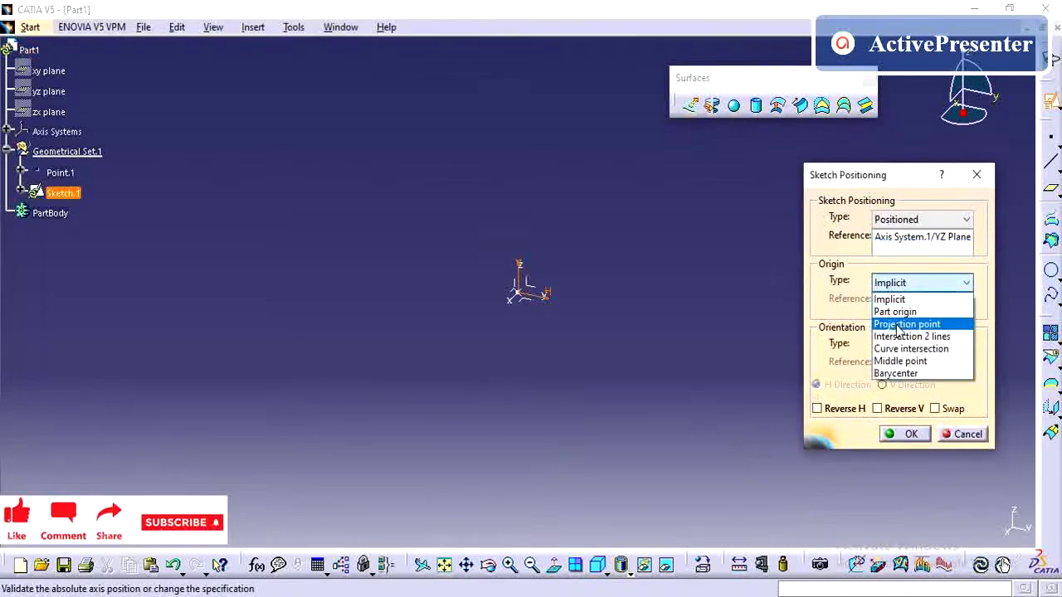
pyautogui.click(898, 325)
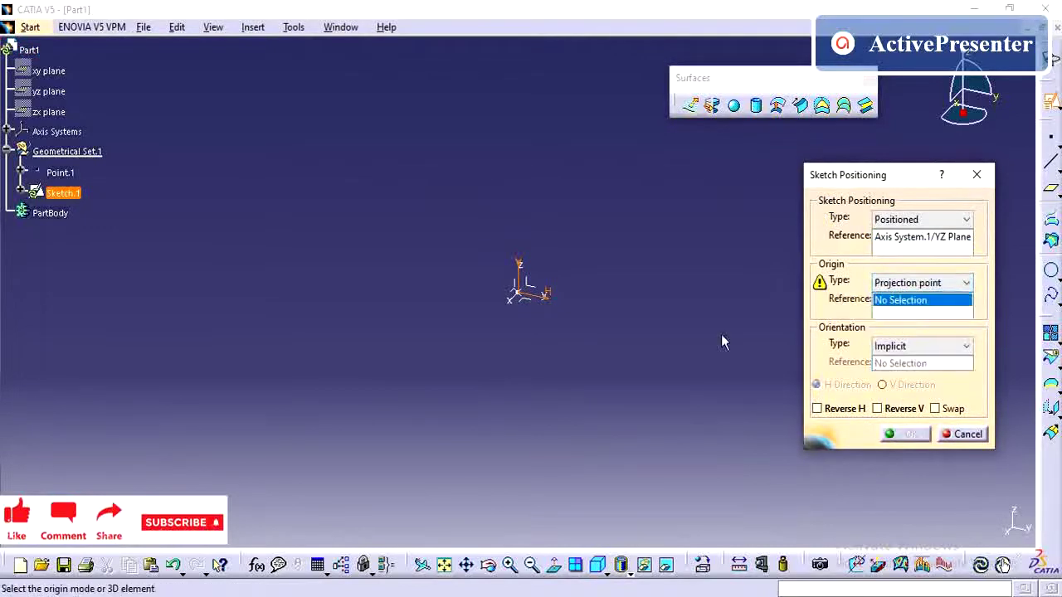
pyautogui.click(520, 294)
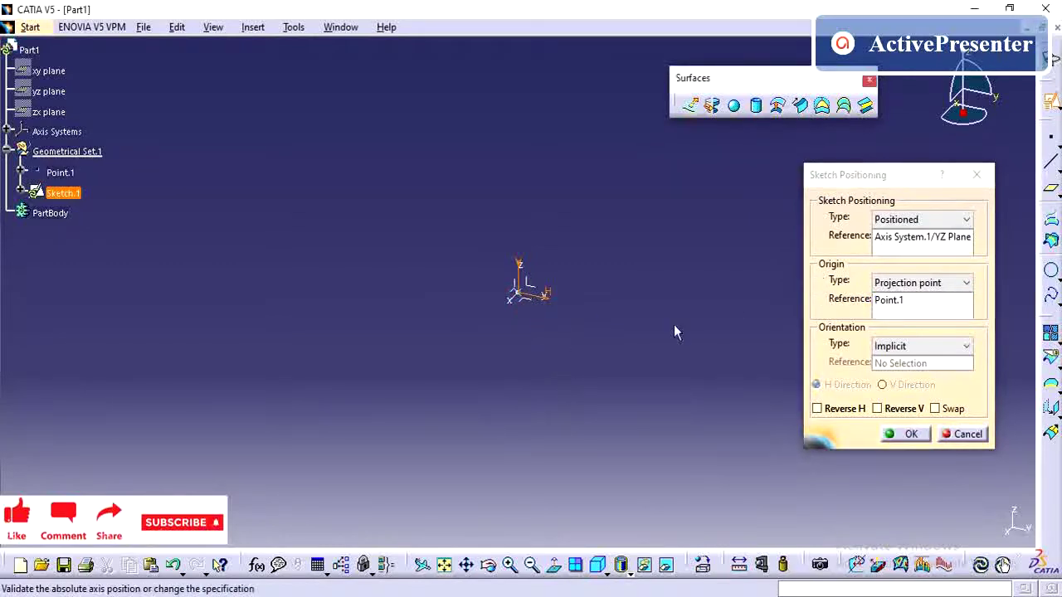
pyautogui.click(910, 437)
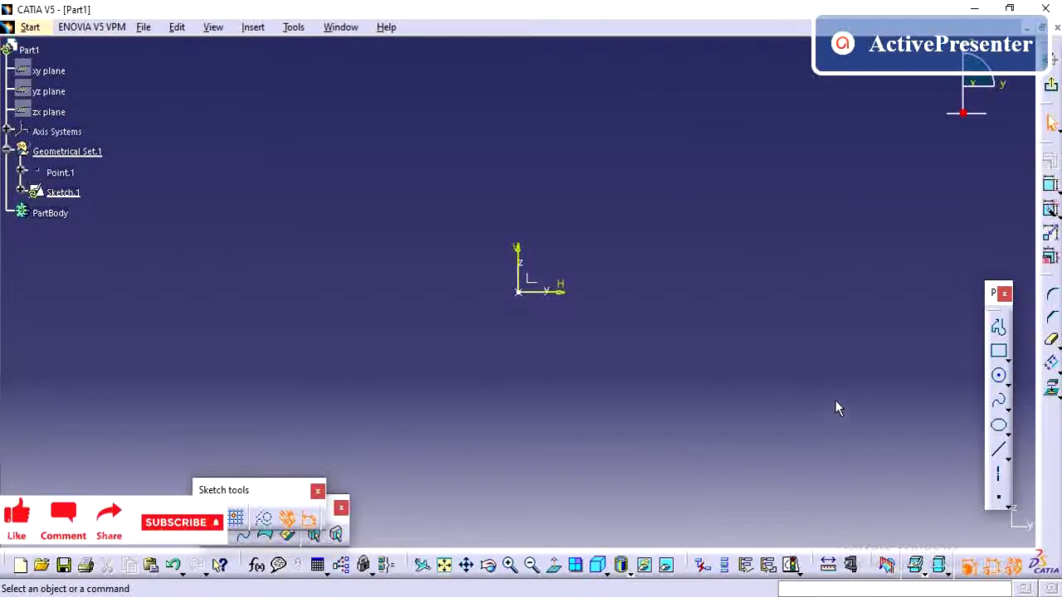
# Step: Draw a horizontal line starting at the sketch origin and running right
pyautogui.click(1000, 451)
pyautogui.click(518, 290)
pyautogui.click(843, 292)
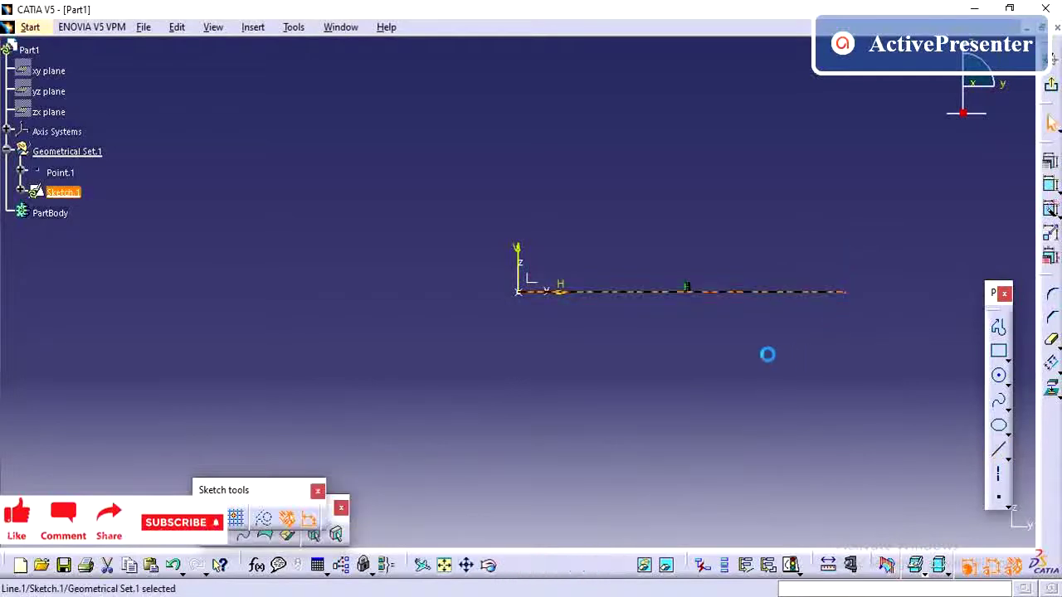
pyautogui.click(796, 331)
# Step: Constrain the line length to 150 mm and exit the sketcher
pyautogui.click(1049, 184)
pyautogui.click(809, 291)
pyautogui.click(739, 336)
pyautogui.doubleClick(738, 332)
pyautogui.write('150')
pyautogui.press('Return')
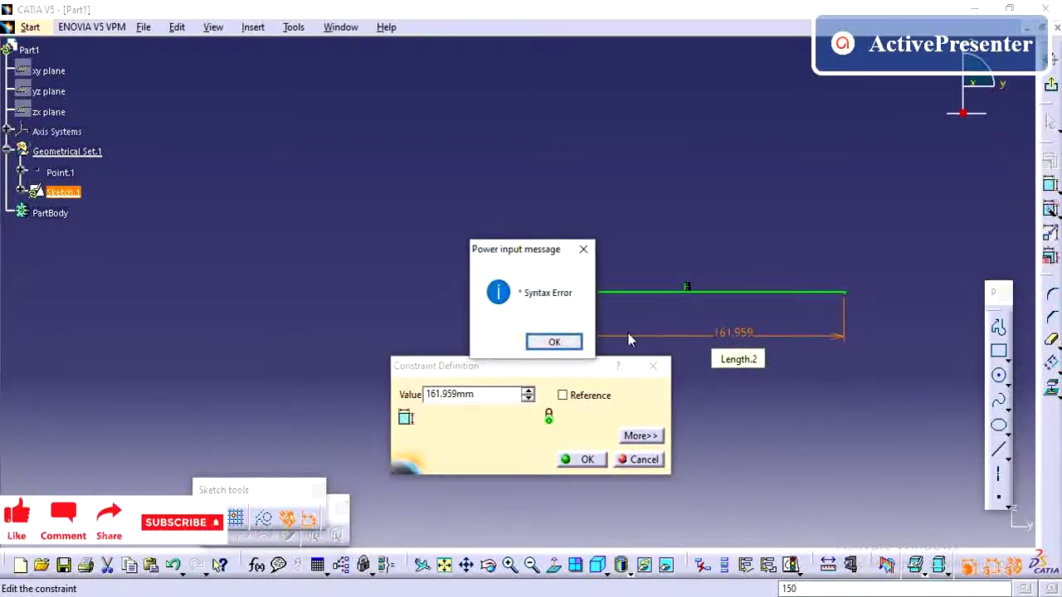
pyautogui.click(568, 341)
pyautogui.moveTo(497, 396); pyautogui.dragTo(409, 388)
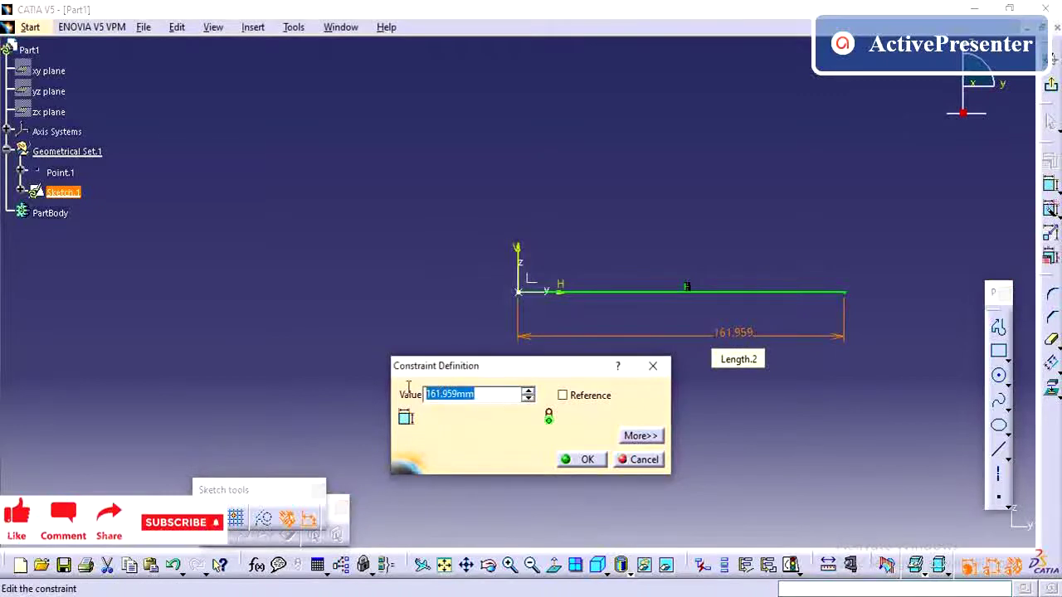
pyautogui.write('1')
pyautogui.write('0mm')
pyautogui.press('Return')
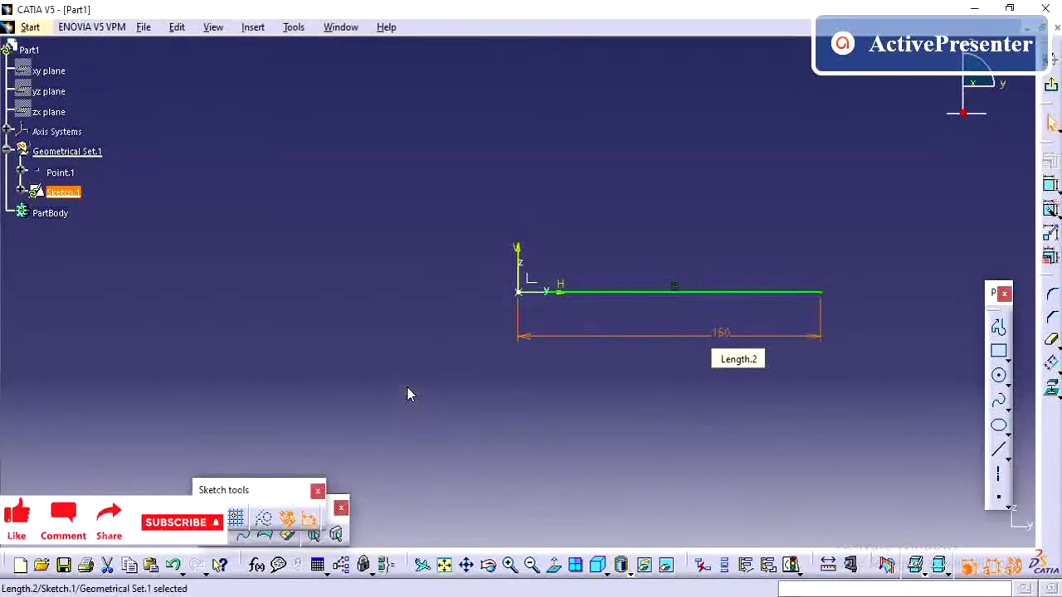
pyautogui.click(1051, 83)
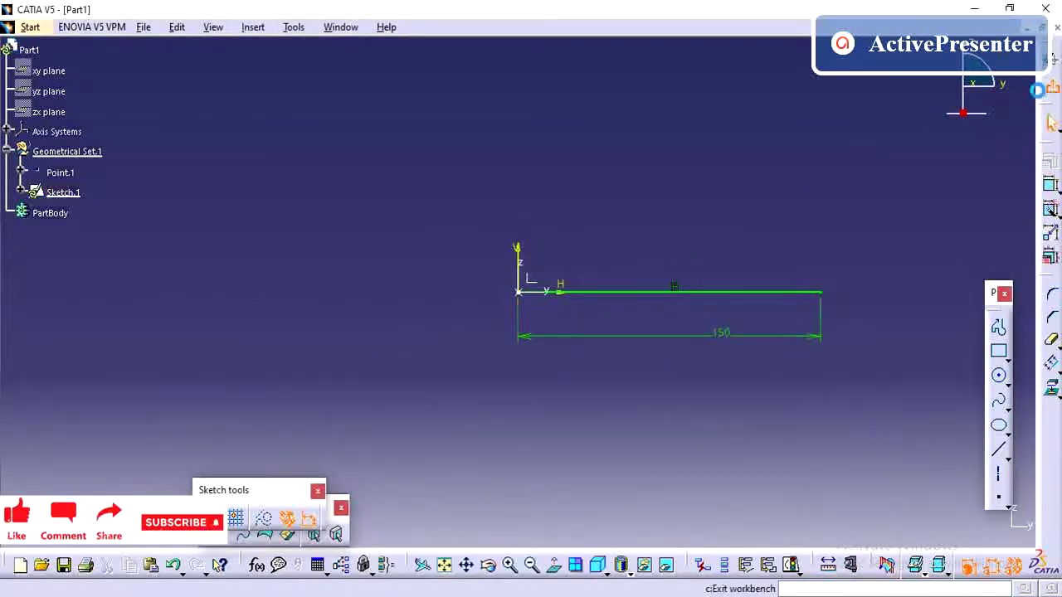
# Step: Extrude Sketch.1 into a flat surface with a mirrored 50 mm extent
pyautogui.click(614, 281)
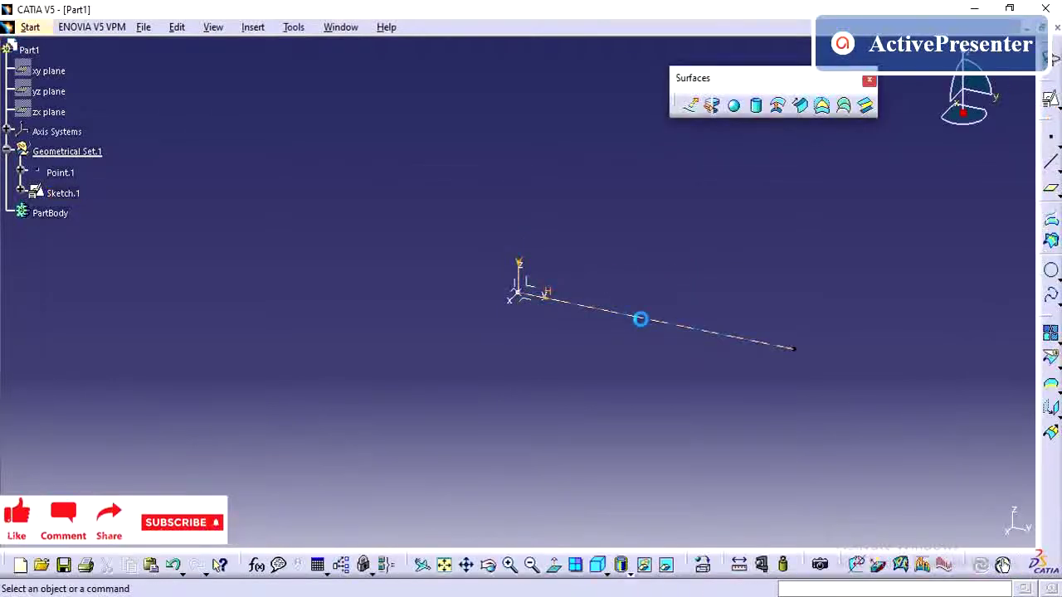
pyautogui.click(692, 110)
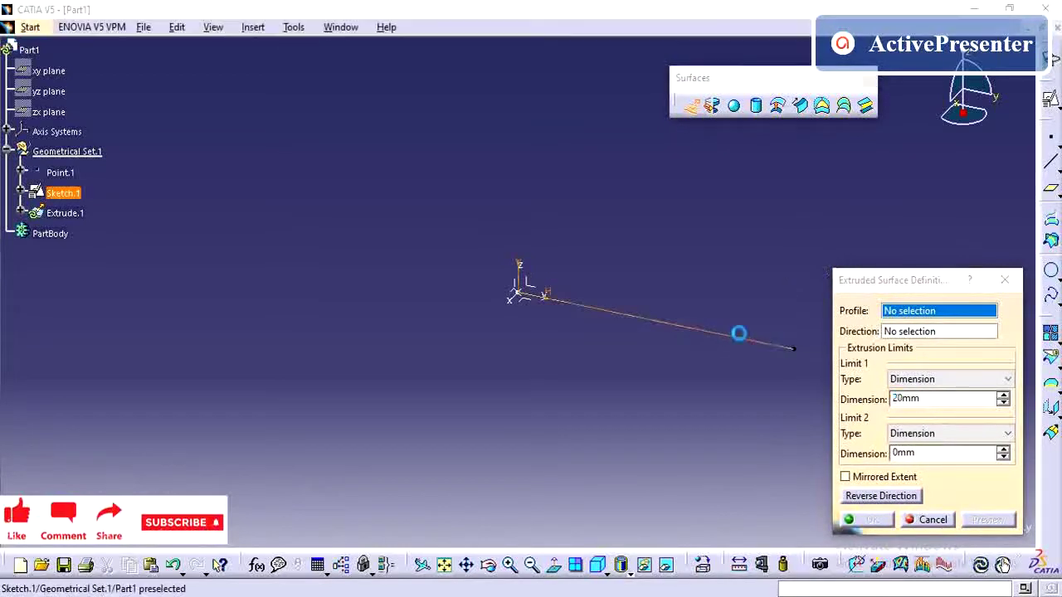
pyautogui.click(739, 336)
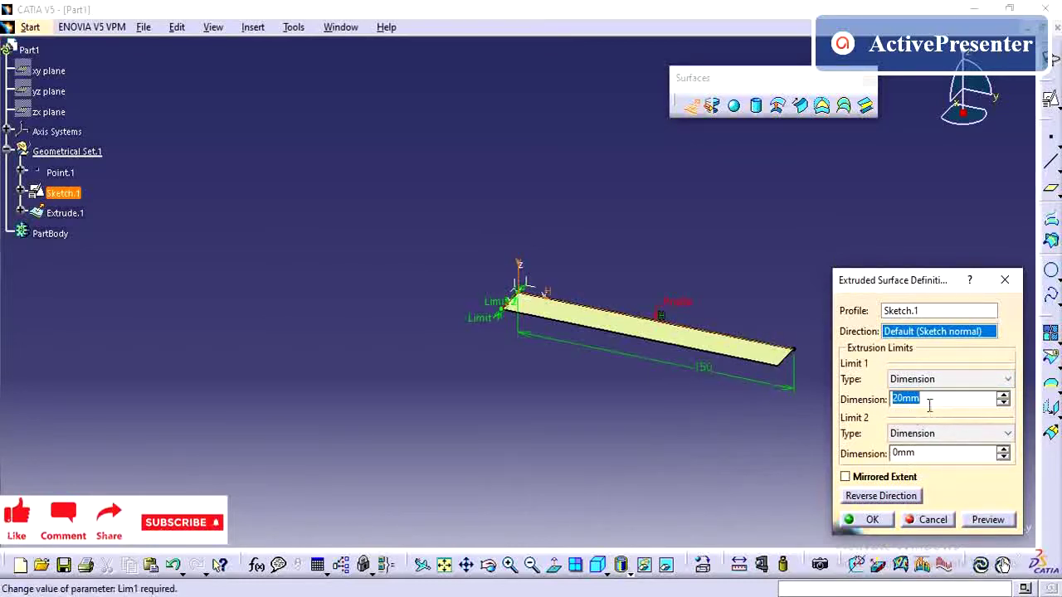
pyautogui.click(879, 479)
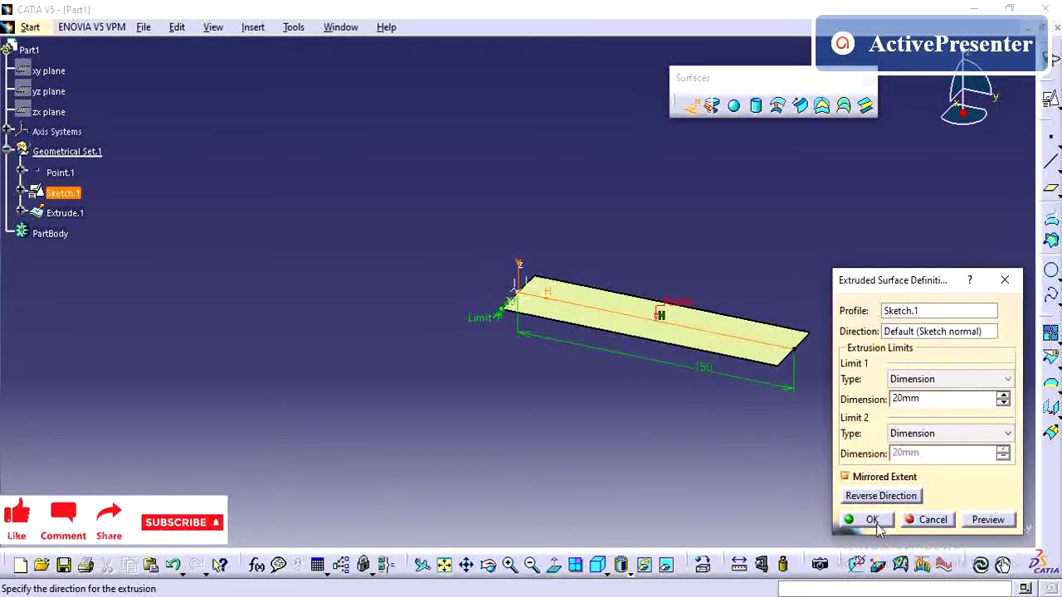
pyautogui.doubleClick(958, 398)
pyautogui.write('50')
pyautogui.press('Return')
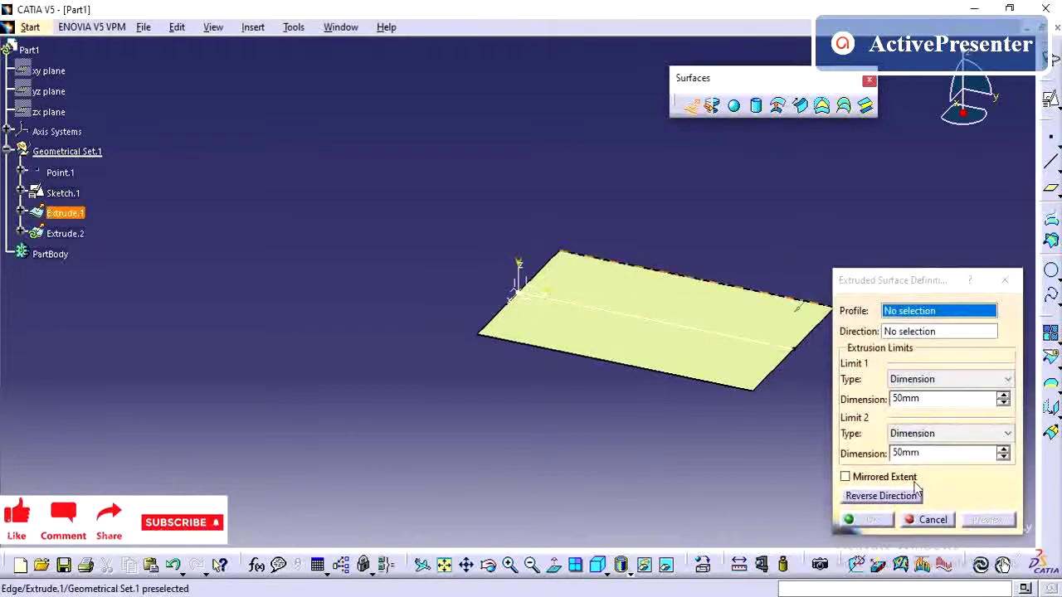
pyautogui.click(933, 519)
pyautogui.moveTo(617, 390)
pyautogui.mouseDown(button='middle')
pyautogui.moveTo(703, 336)
pyautogui.moveTo(718, 374)
pyautogui.mouseUp(button='middle')
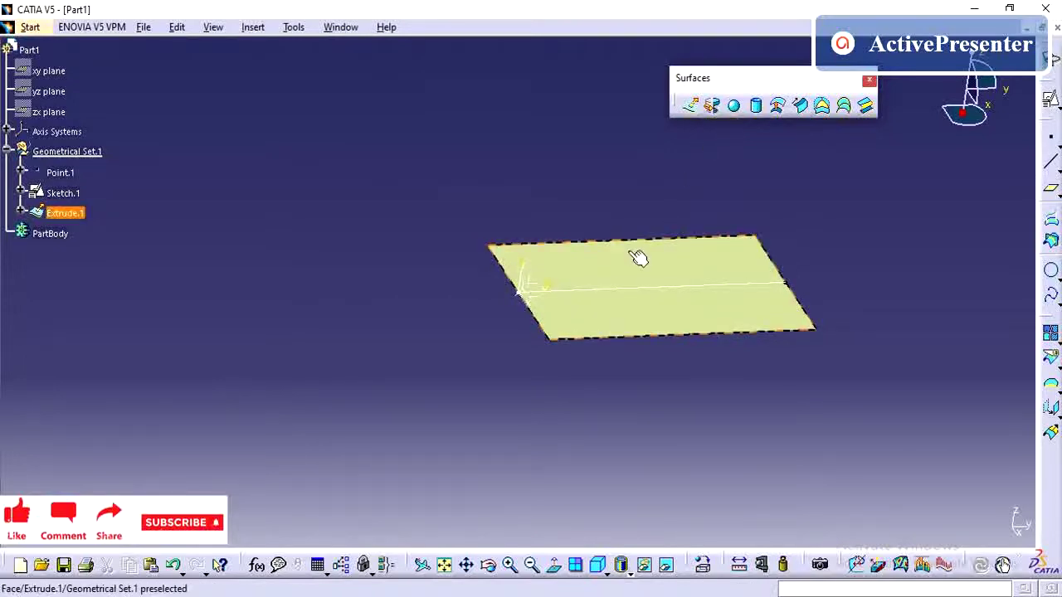
# Step: Hide Extrude.1 using its Hide/Show option
pyautogui.click(67, 213)
pyautogui.rightClick(73, 213)
pyautogui.click(123, 264)
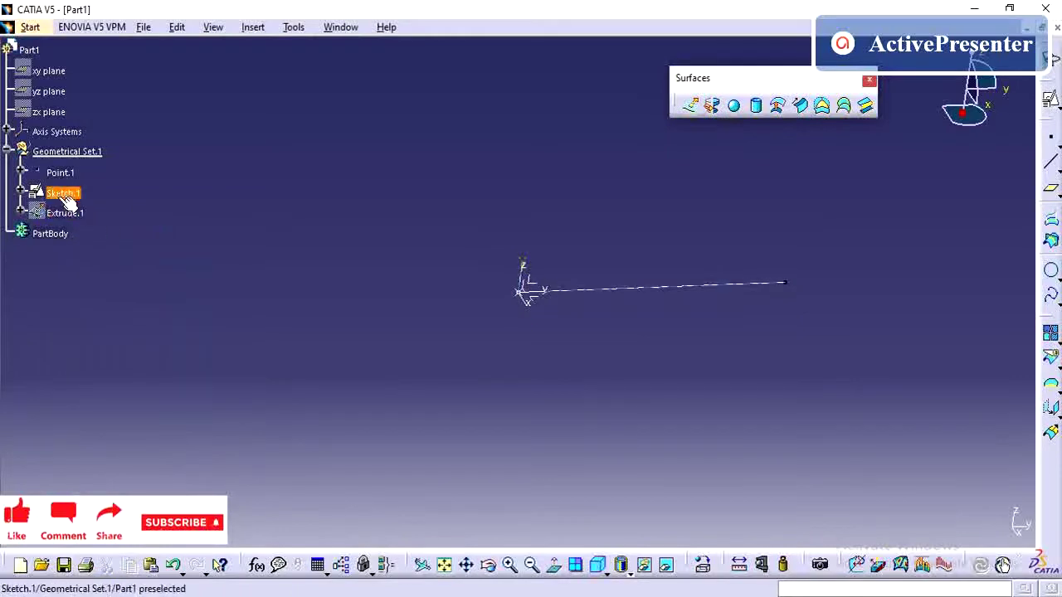
# Step: Orbit and zoom the view so the sketch line stands vertical
pyautogui.moveTo(240, 319)
pyautogui.mouseDown(button='middle')
pyautogui.moveTo(348, 498)
pyautogui.moveTo(436, 447)
pyautogui.moveTo(467, 479)
pyautogui.mouseUp(button='middle')
pyautogui.moveTo(531, 244); pyautogui.dragTo(533, 344, button='middle')
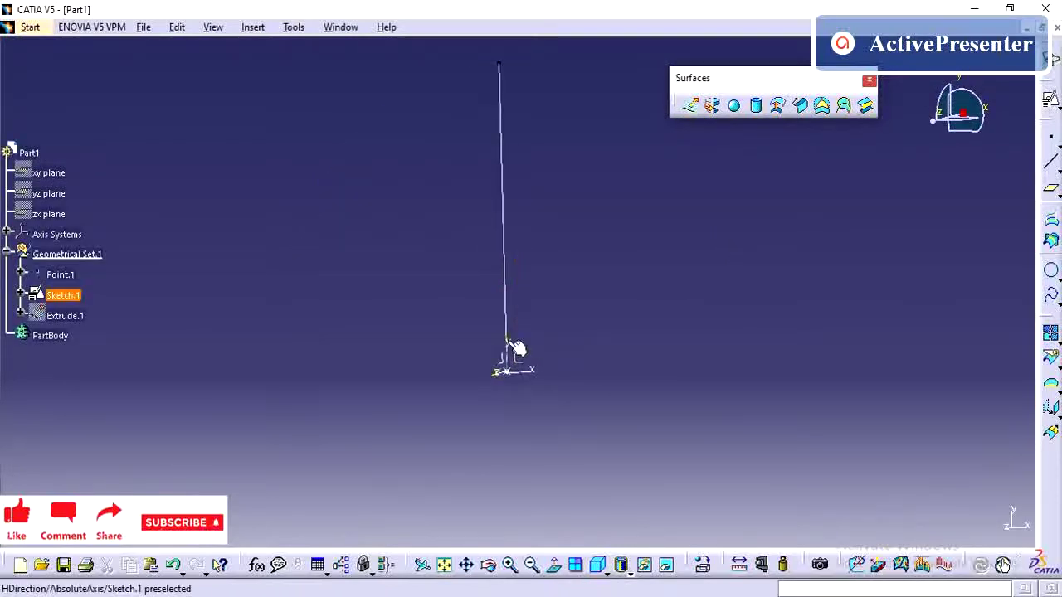
pyautogui.moveTo(481, 266)
pyautogui.mouseDown(button='middle')
pyautogui.moveTo(495, 326)
pyautogui.moveTo(564, 317)
pyautogui.moveTo(593, 390)
pyautogui.moveTo(586, 431)
pyautogui.mouseUp(button='middle')
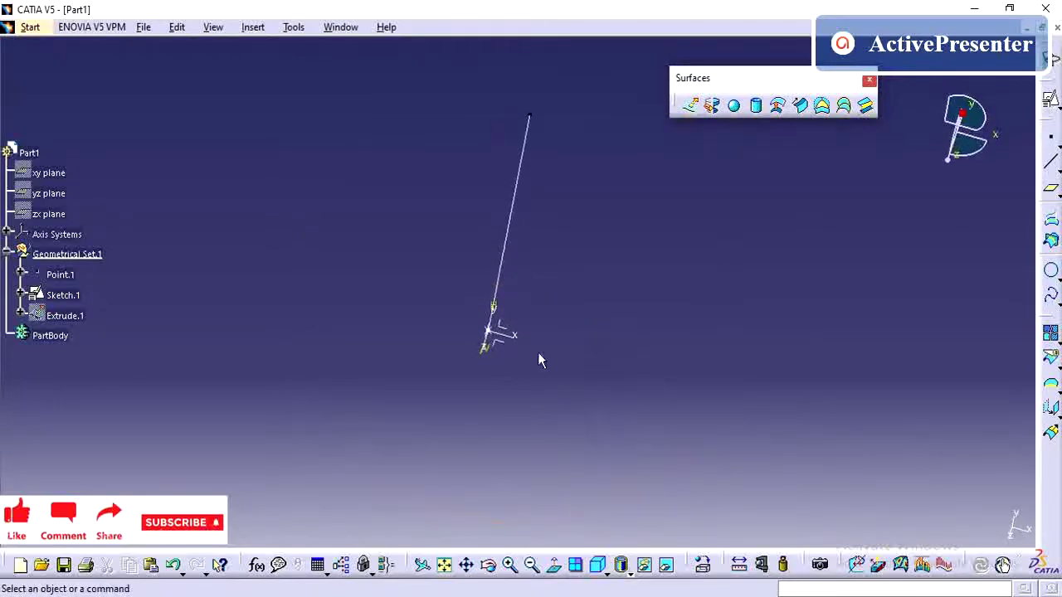
pyautogui.click(514, 336)
pyautogui.moveTo(594, 349)
pyautogui.mouseDown(button='middle')
pyautogui.moveTo(493, 410)
pyautogui.moveTo(573, 308)
pyautogui.moveTo(505, 268)
pyautogui.mouseUp(button='middle')
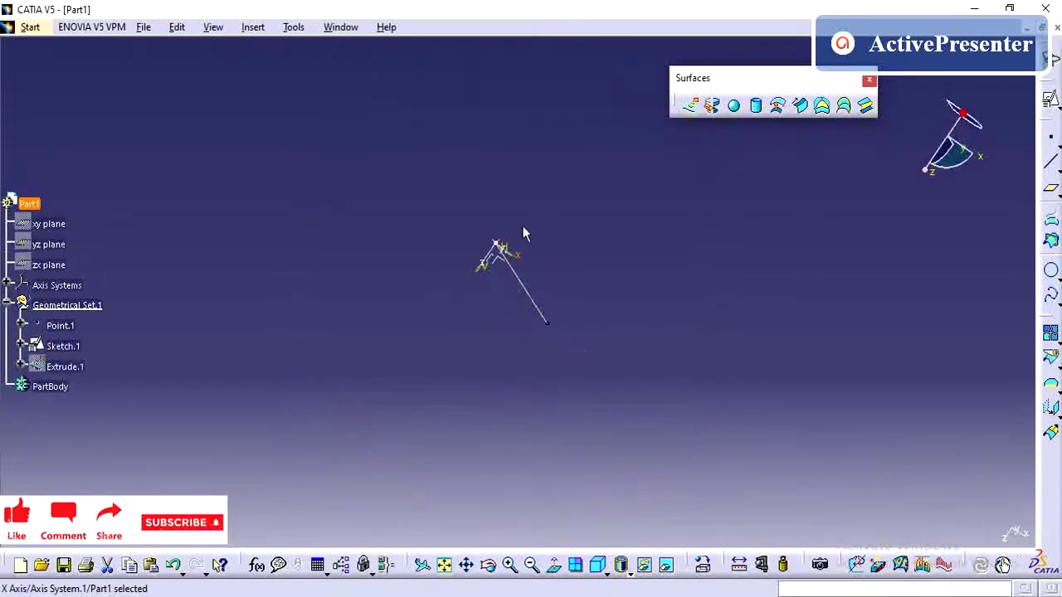
pyautogui.moveTo(556, 354)
pyautogui.mouseDown(button='middle')
pyautogui.moveTo(557, 320)
pyautogui.moveTo(504, 182)
pyautogui.moveTo(515, 196)
pyautogui.mouseUp(button='middle')
pyautogui.moveTo(558, 319)
pyautogui.mouseDown(button='middle')
pyautogui.moveTo(546, 314)
pyautogui.moveTo(544, 256)
pyautogui.mouseUp(button='middle')
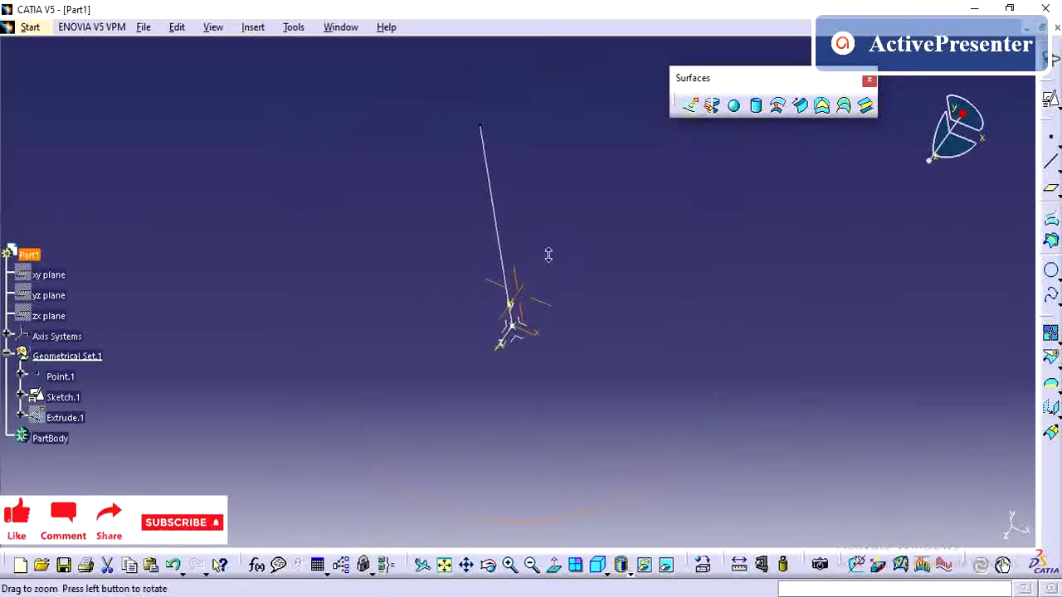
pyautogui.scroll(-3, 370, 270)
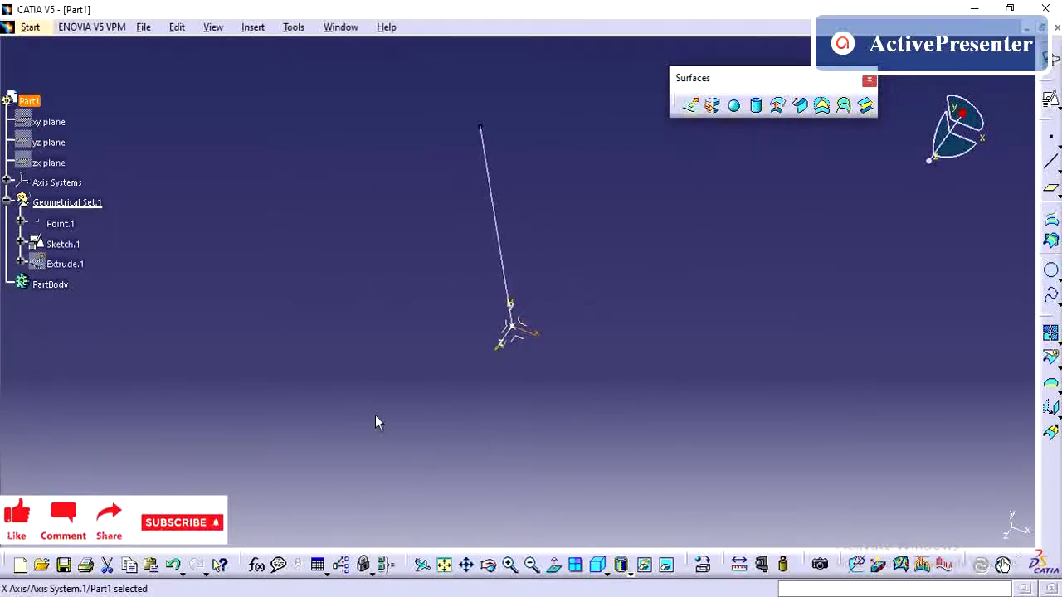
# Step: Start a revolution surface of the sketch line about the X axis
pyautogui.click(673, 216)
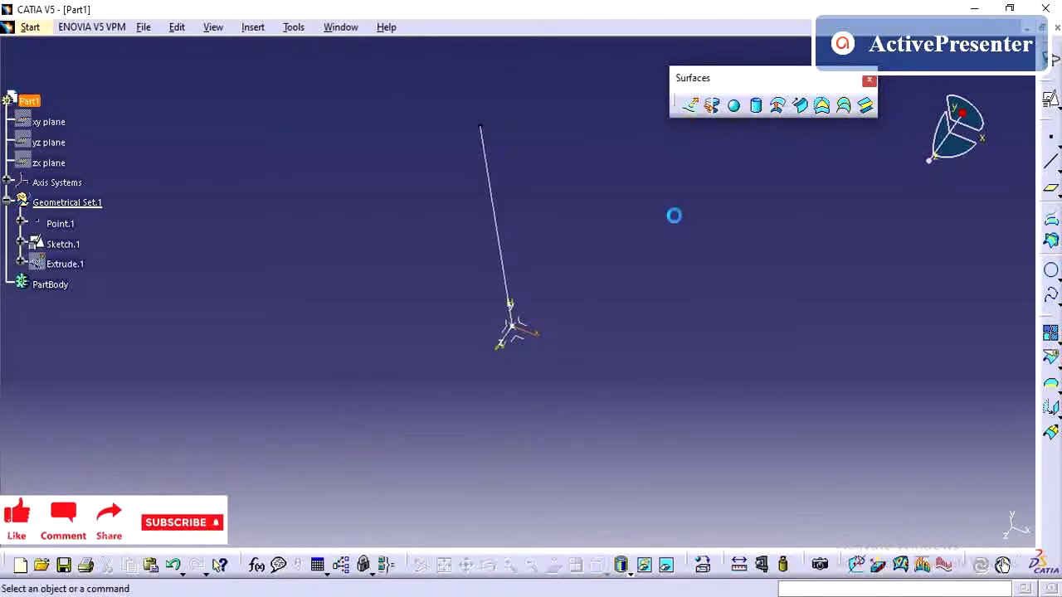
pyautogui.click(711, 107)
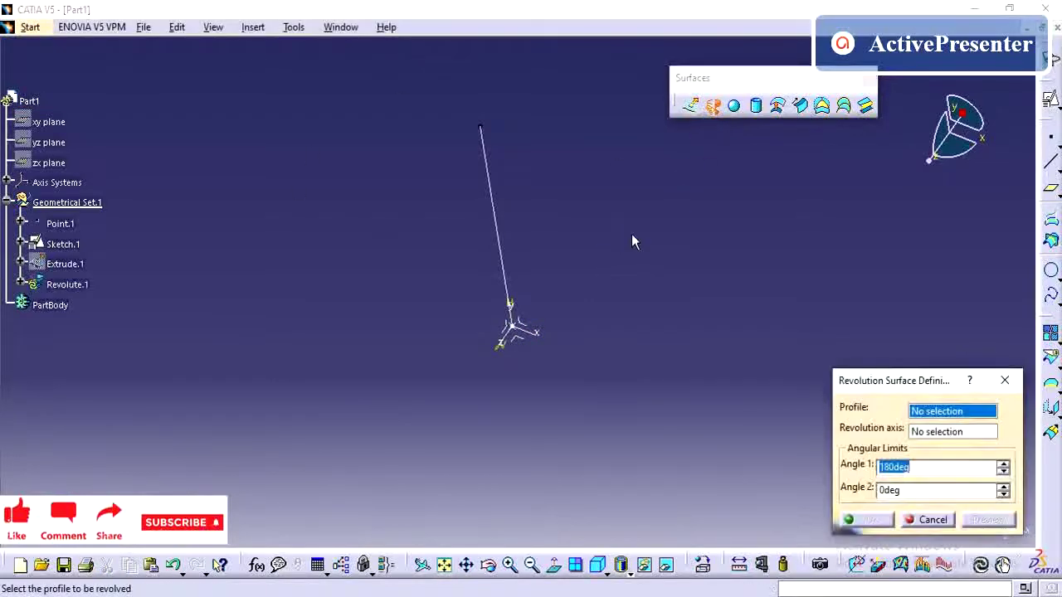
pyautogui.click(501, 244)
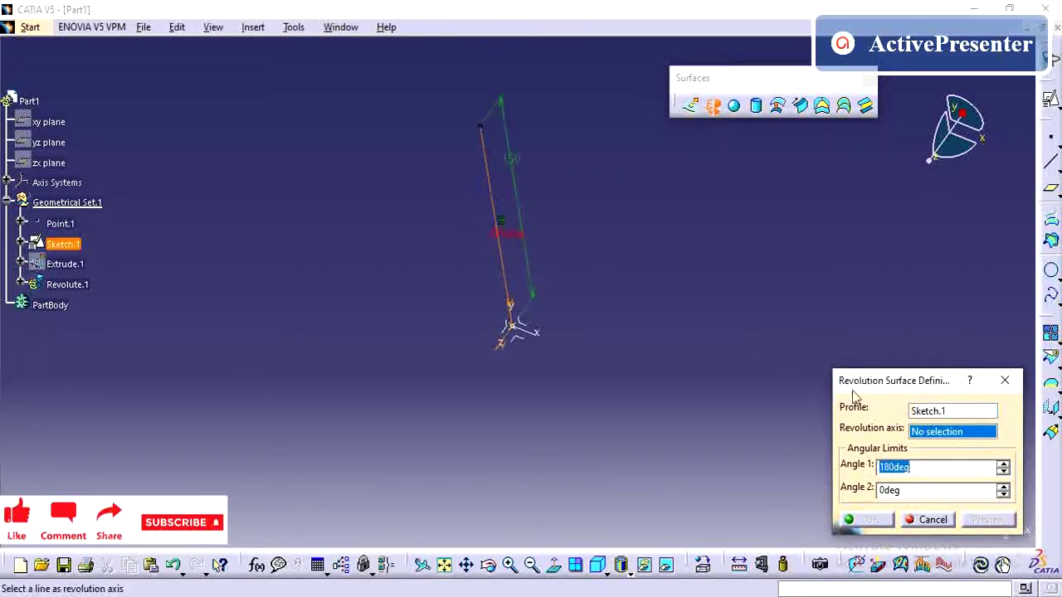
pyautogui.click(939, 431)
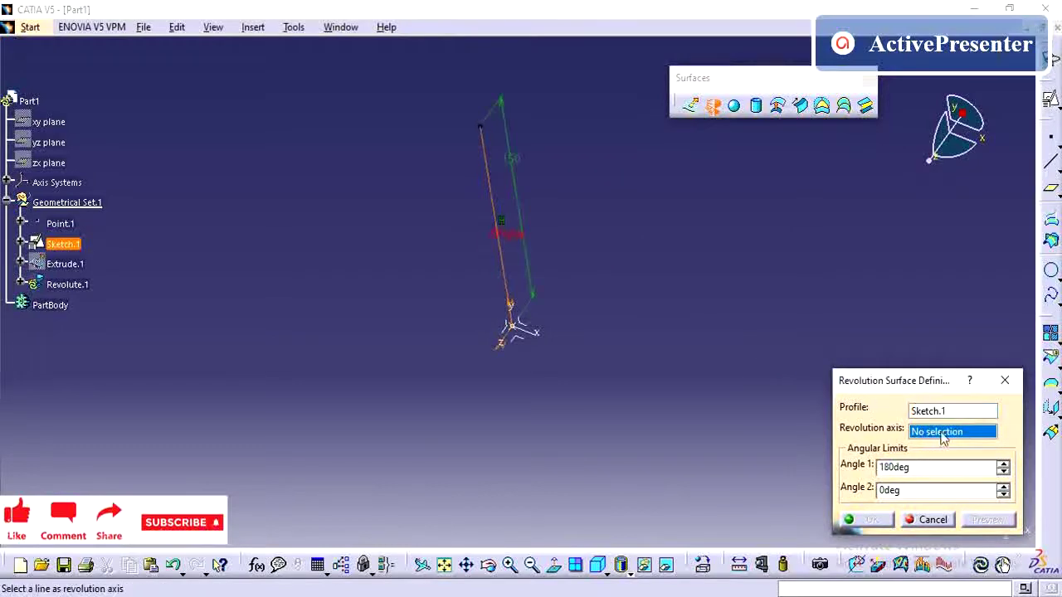
pyautogui.click(539, 337)
pyautogui.moveTo(536, 353); pyautogui.dragTo(673, 404, button='middle')
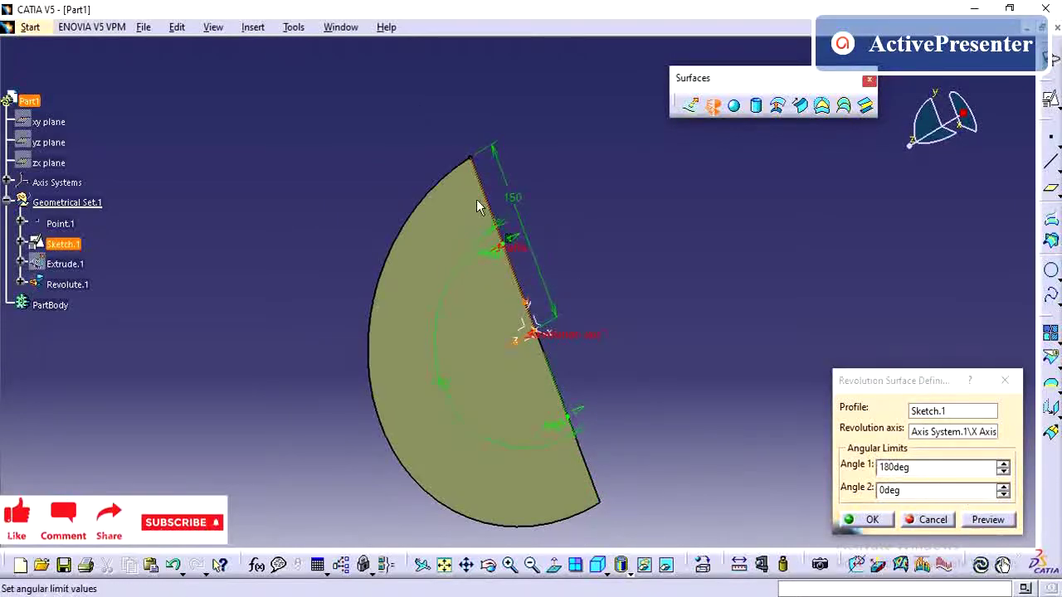
# Step: Set both revolution angles to 180° to make a full disc, then tilt the view
pyautogui.click(1003, 463)
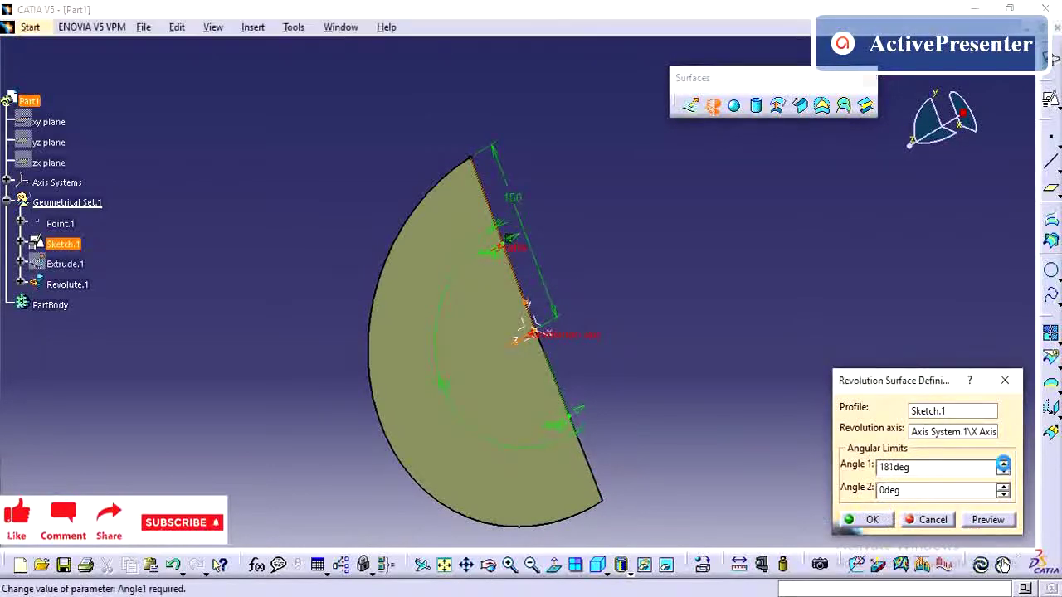
pyautogui.click(1003, 472)
pyautogui.click(1003, 486)
pyautogui.moveTo(940, 494); pyautogui.dragTo(772, 490)
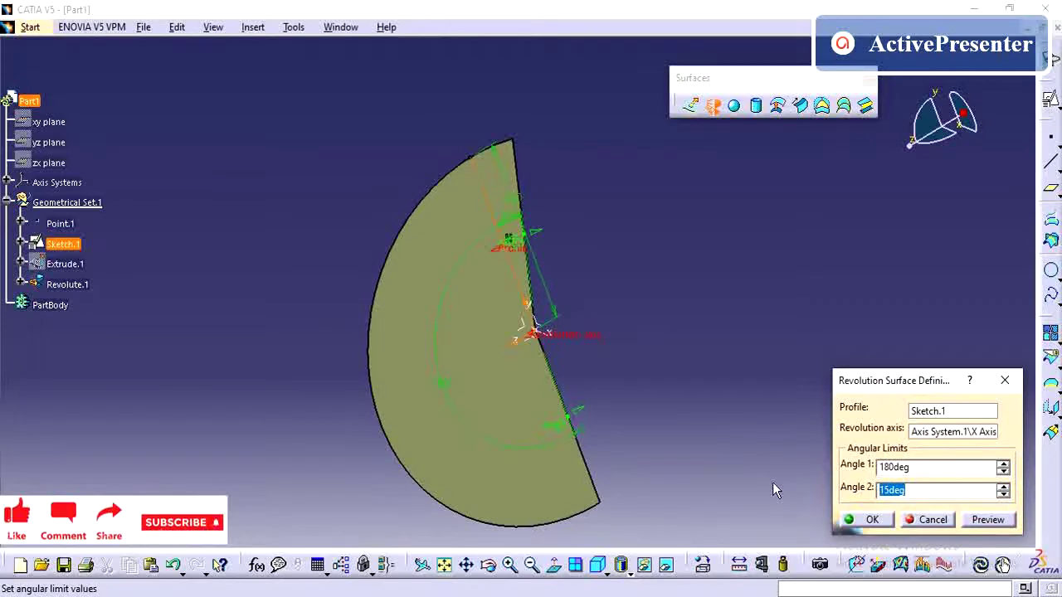
pyautogui.write('180')
pyautogui.press('Return')
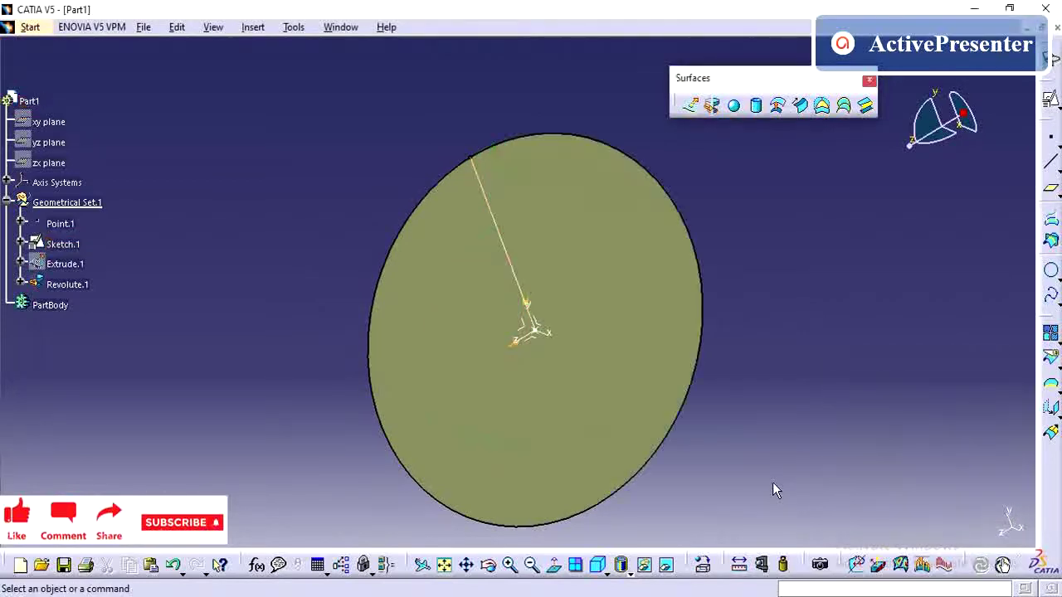
pyautogui.click(647, 378)
pyautogui.moveTo(631, 376)
pyautogui.mouseDown(button='middle')
pyautogui.moveTo(548, 251)
pyautogui.moveTo(614, 210)
pyautogui.mouseUp(button='middle')
pyautogui.click(699, 225)
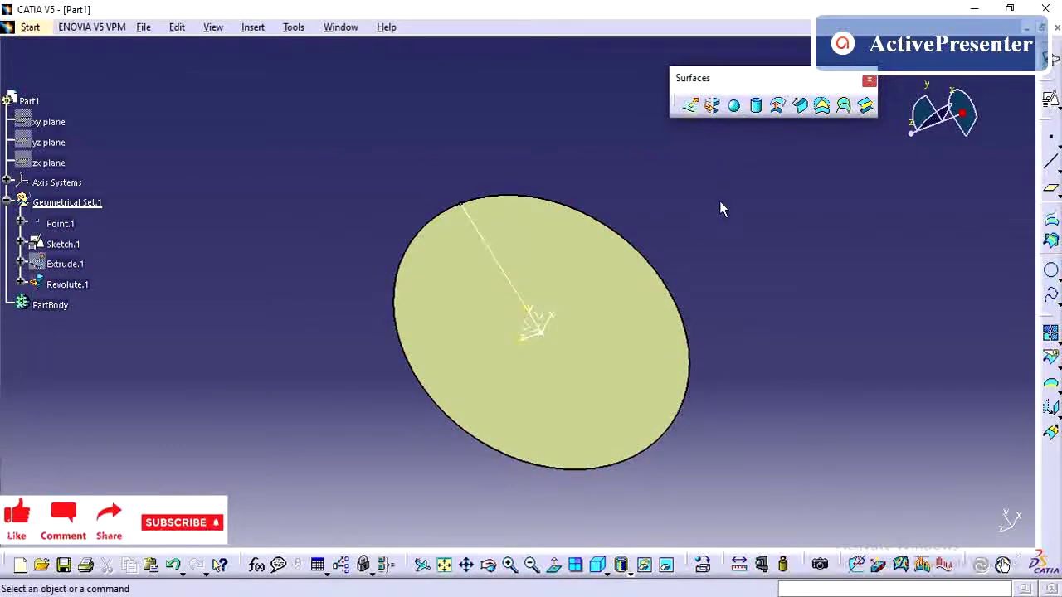
# Step: Hide Revolute.1 and begin a sphere surface centred on Point.1
pyautogui.rightClick(66, 283)
pyautogui.click(124, 312)
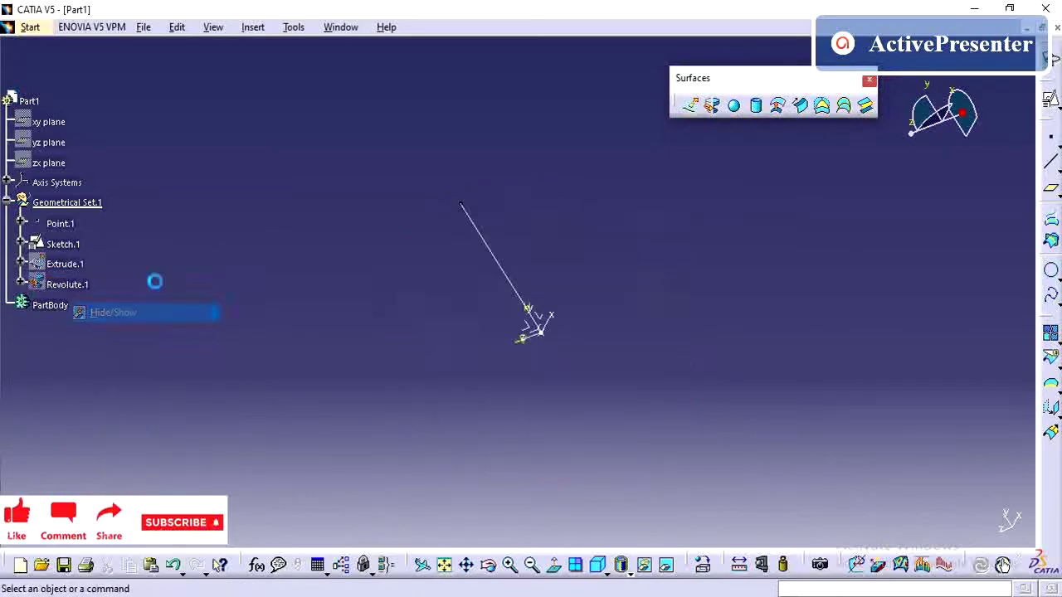
pyautogui.click(734, 105)
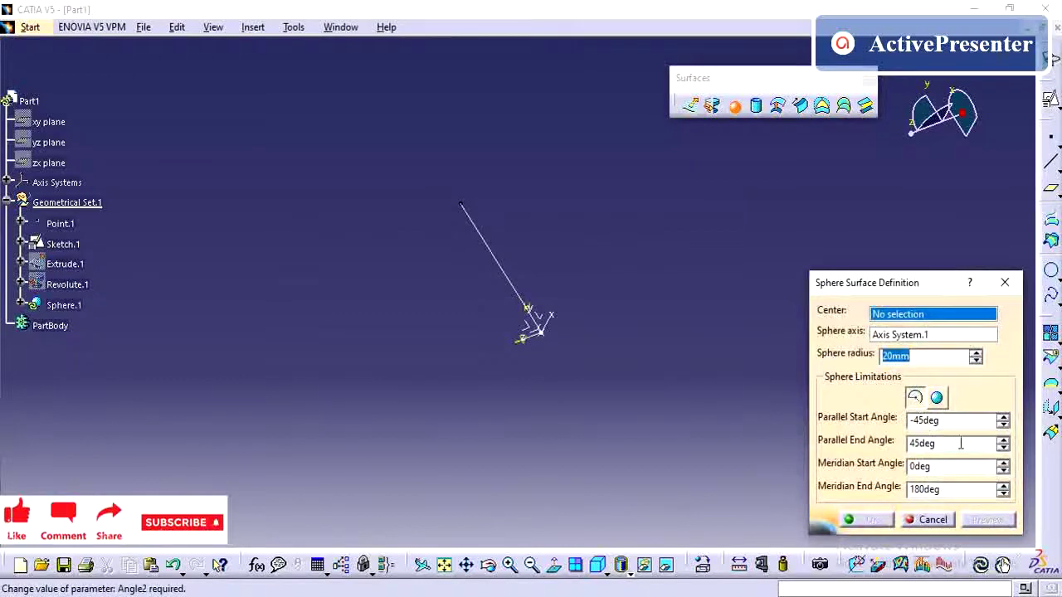
pyautogui.click(711, 335)
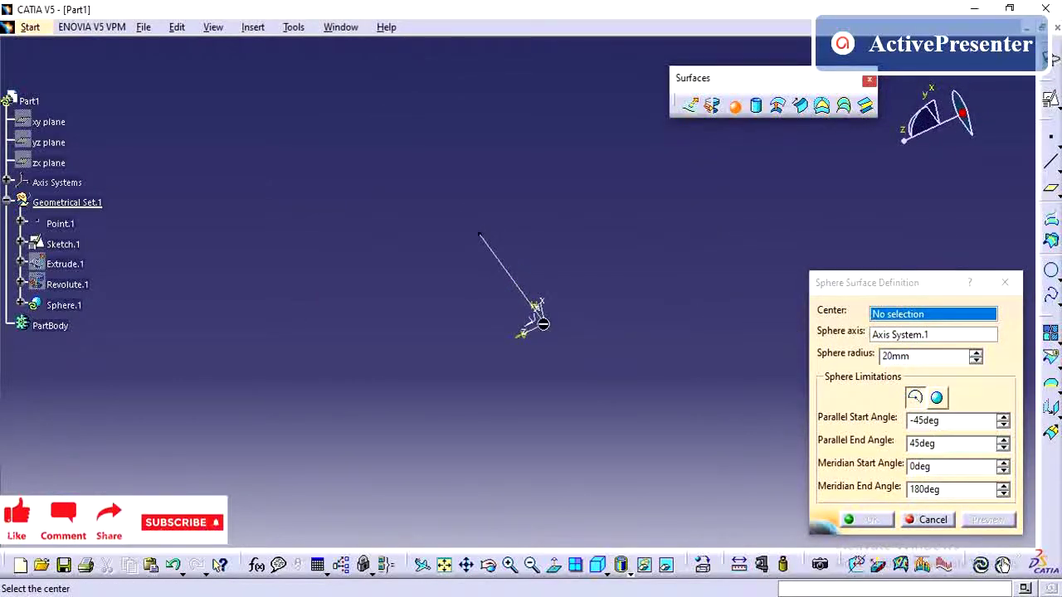
pyautogui.click(552, 329)
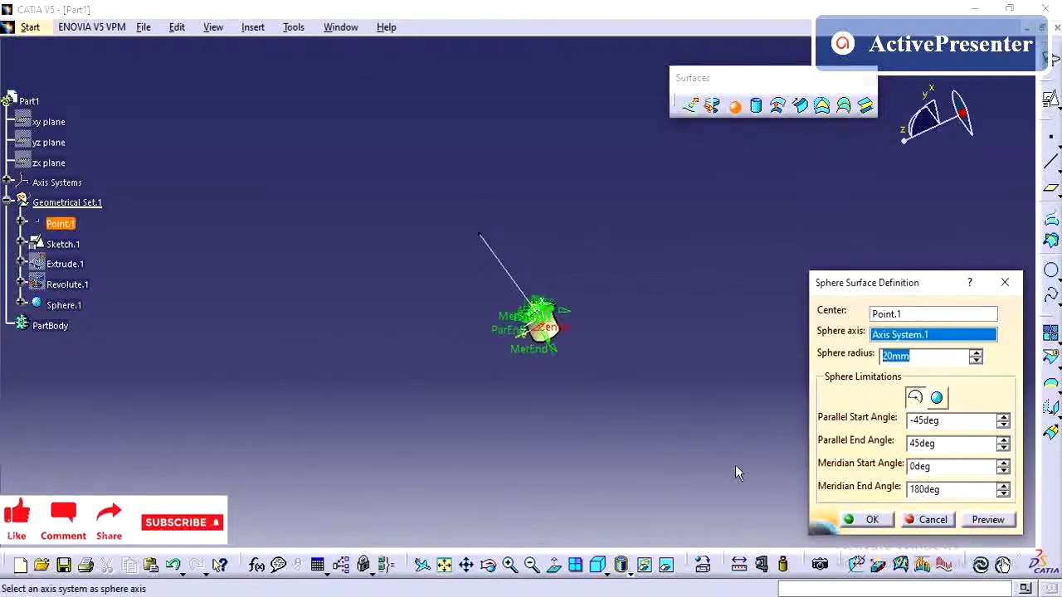
# Step: Toggle the sphere preview between whole and partial while orbiting around it
pyautogui.moveTo(642, 304)
pyautogui.mouseDown(button='middle')
pyautogui.moveTo(386, 327)
pyautogui.moveTo(422, 265)
pyautogui.moveTo(528, 327)
pyautogui.moveTo(396, 356)
pyautogui.mouseUp(button='middle')
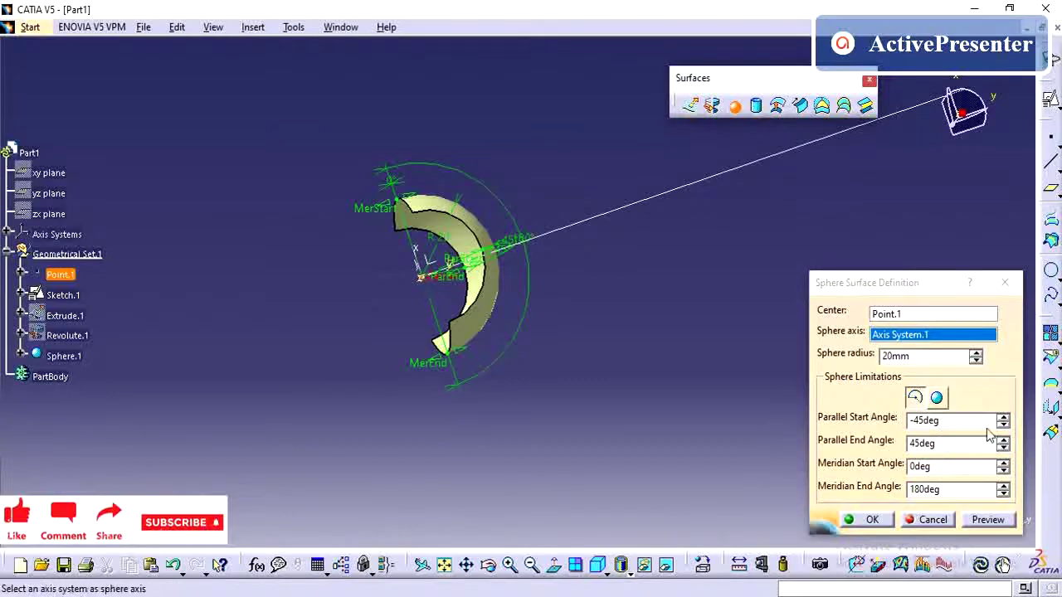
pyautogui.click(936, 398)
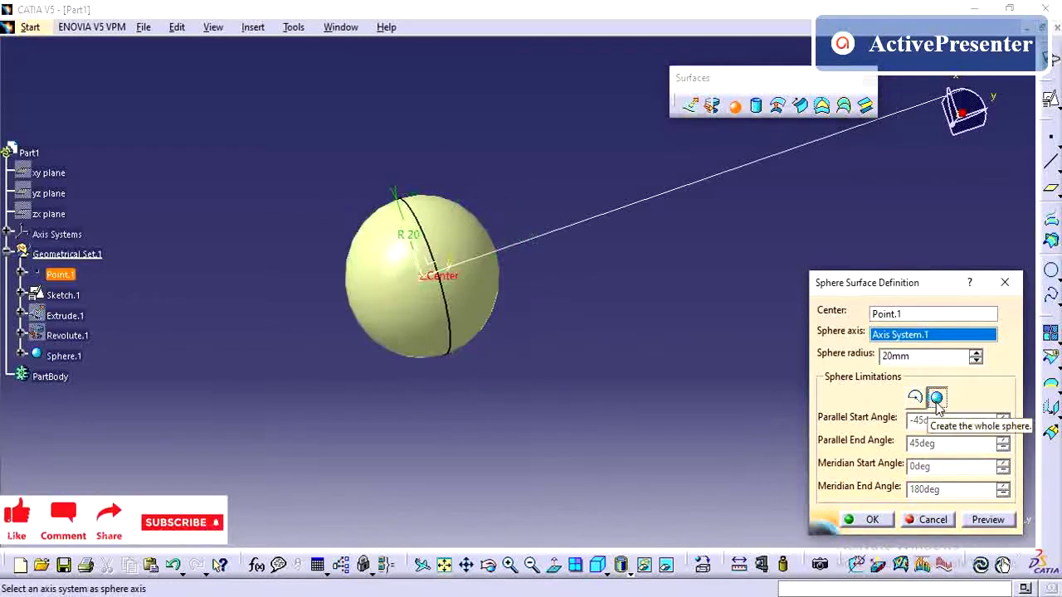
pyautogui.moveTo(512, 366); pyautogui.dragTo(489, 281, button='middle')
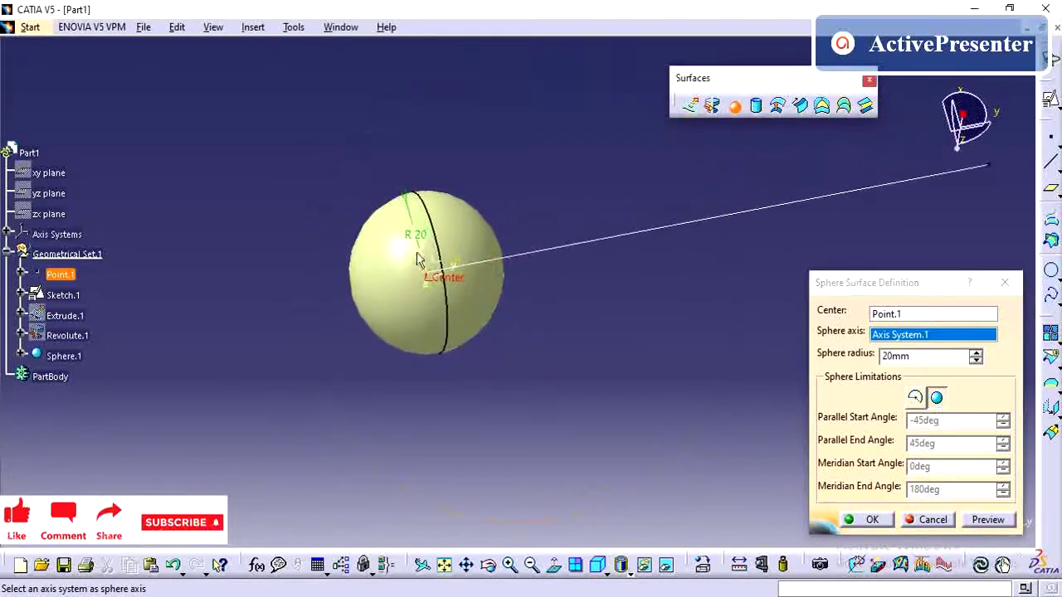
pyautogui.click(914, 397)
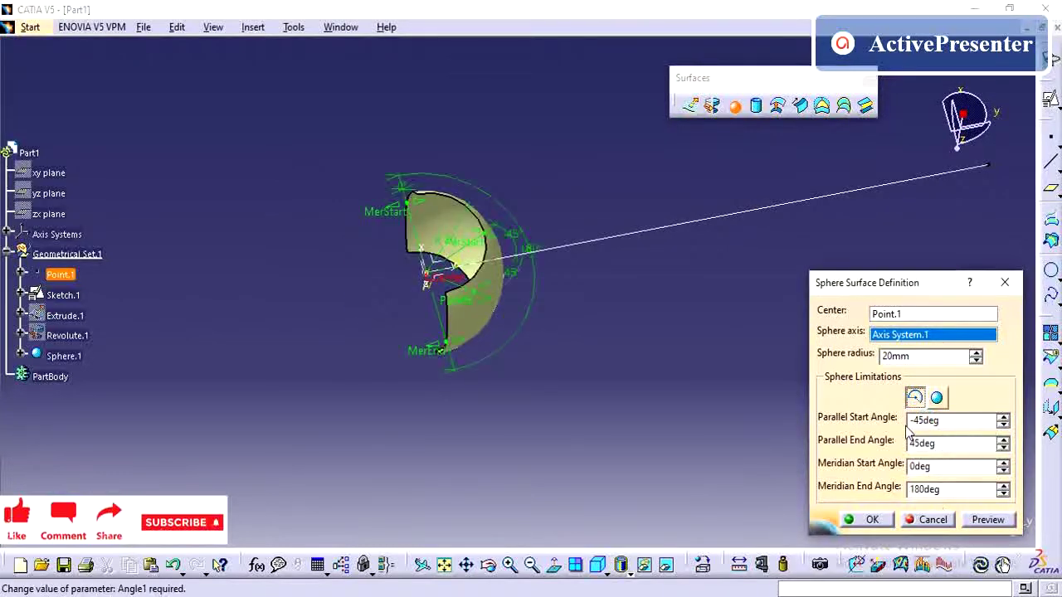
pyautogui.moveTo(644, 417); pyautogui.dragTo(677, 304, button='middle')
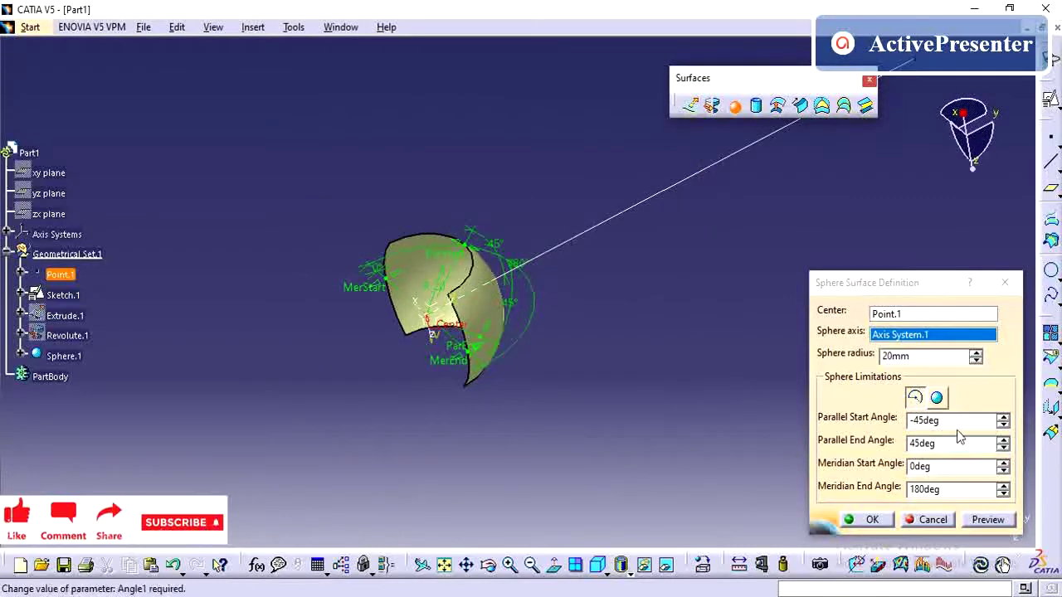
# Step: Abandon the sphere and start a cylinder on Point.1 directed along X
pyautogui.click(929, 520)
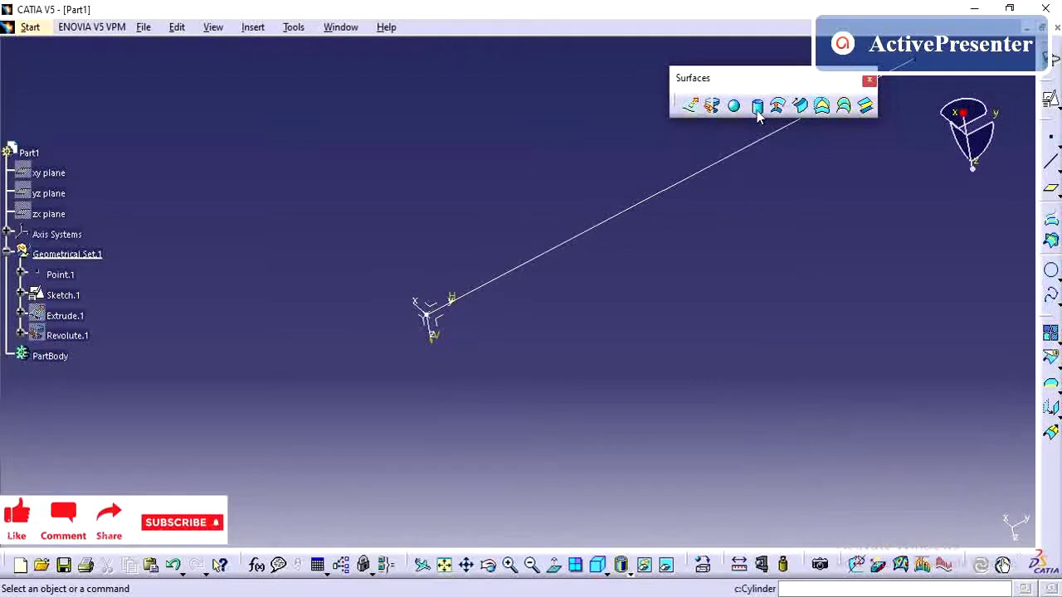
pyautogui.moveTo(516, 286); pyautogui.dragTo(620, 361, button='middle')
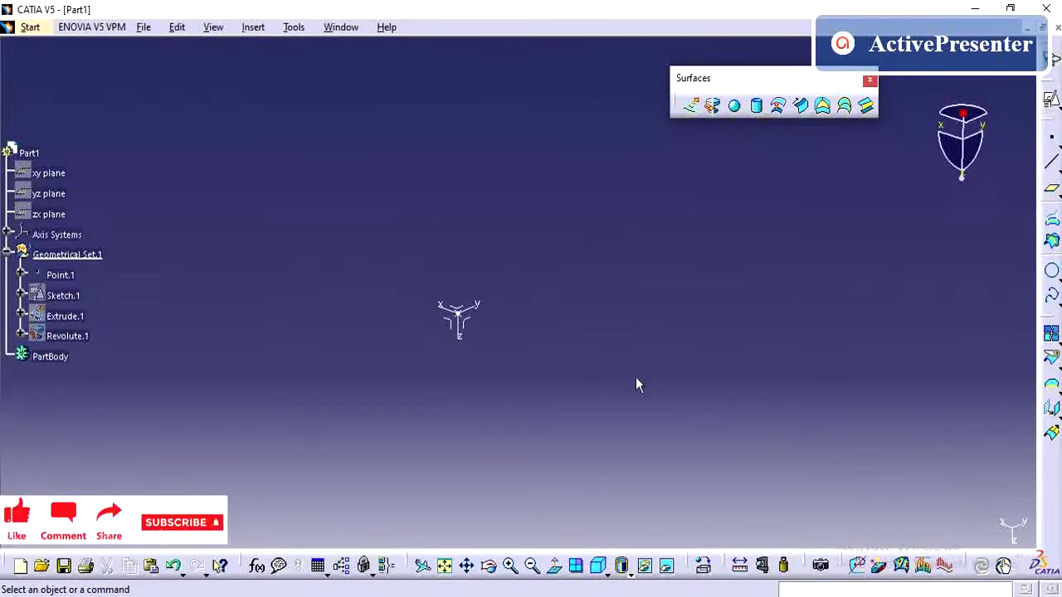
pyautogui.click(758, 108)
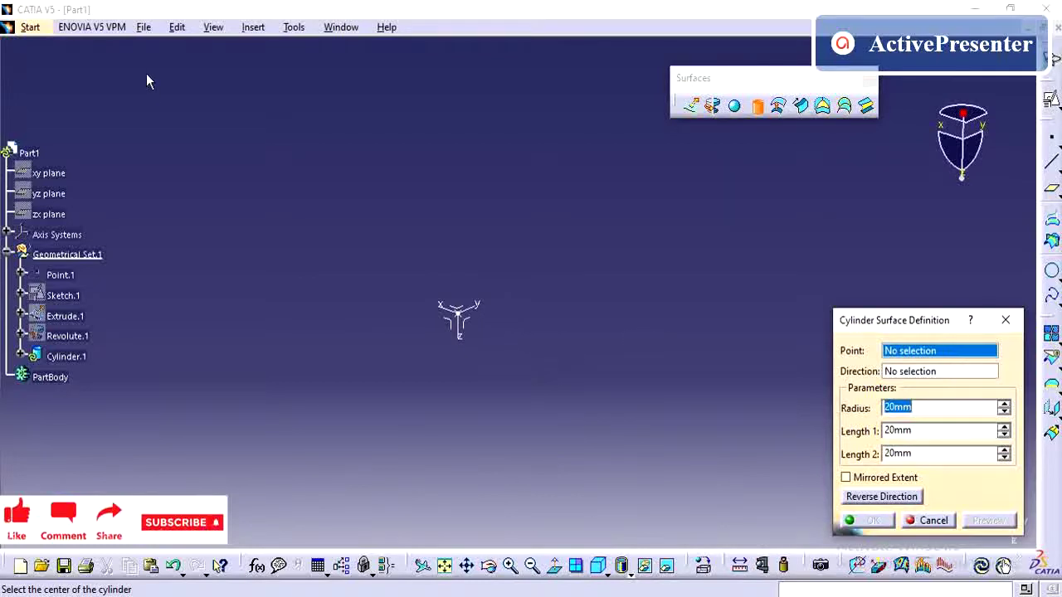
pyautogui.click(457, 312)
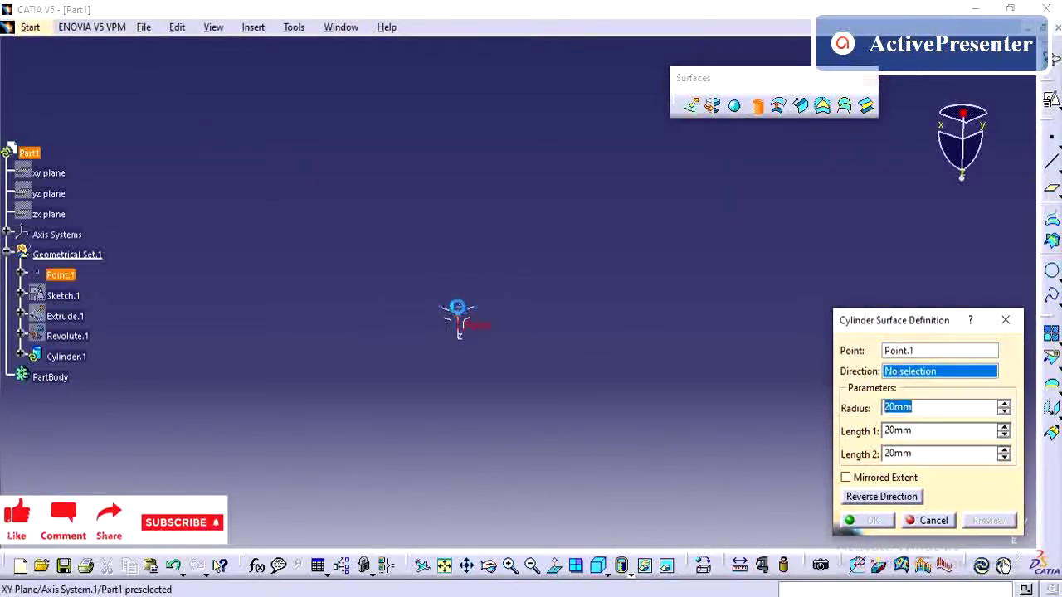
pyautogui.rightClick(913, 374)
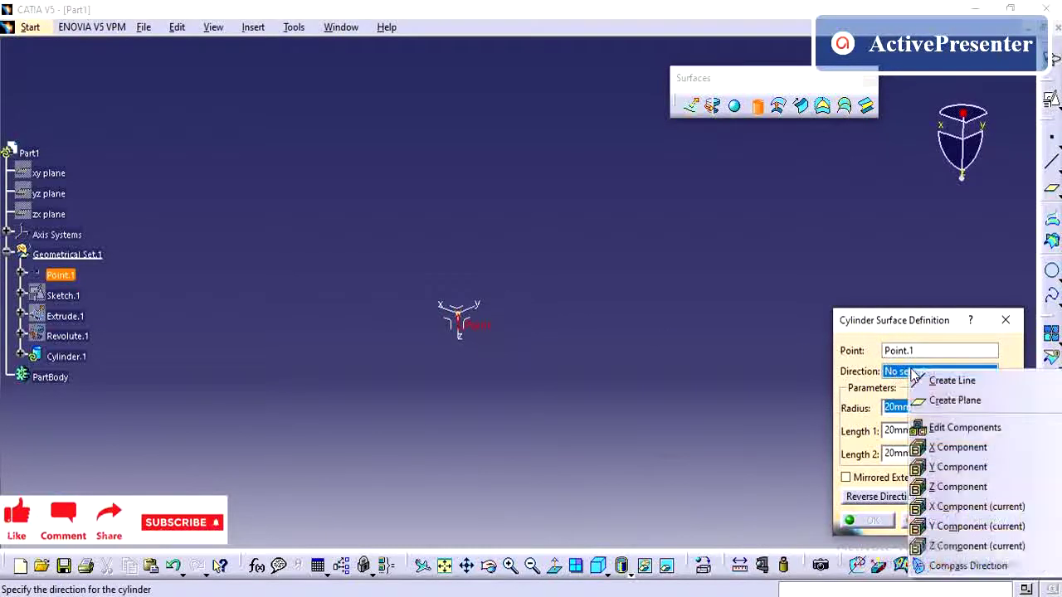
pyautogui.click(954, 450)
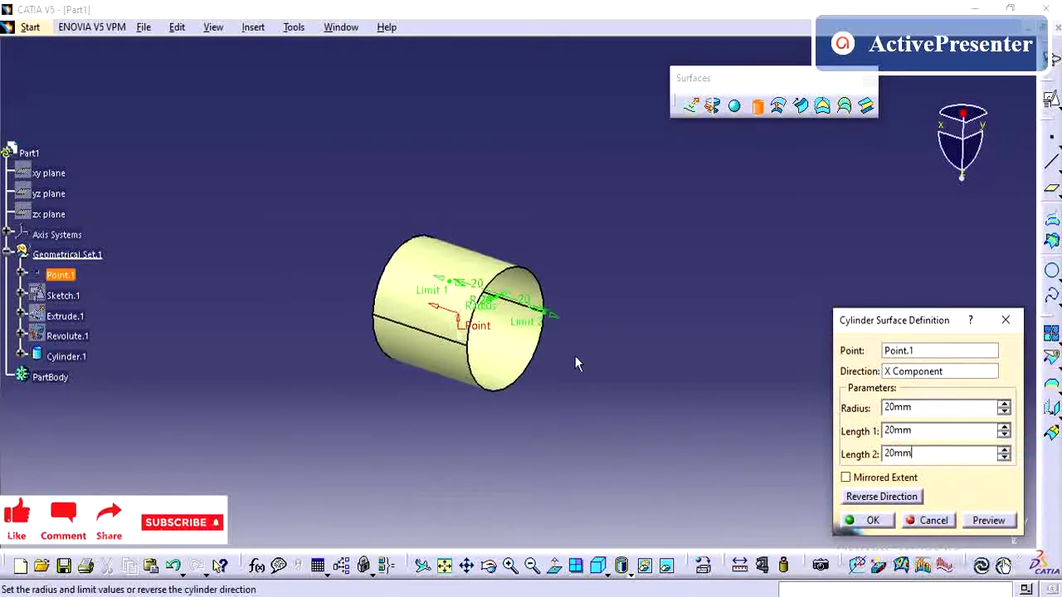
# Step: Set the cylinder lengths to 22 mm and 23 mm and confirm it
pyautogui.moveTo(577, 364); pyautogui.dragTo(487, 360, button='middle')
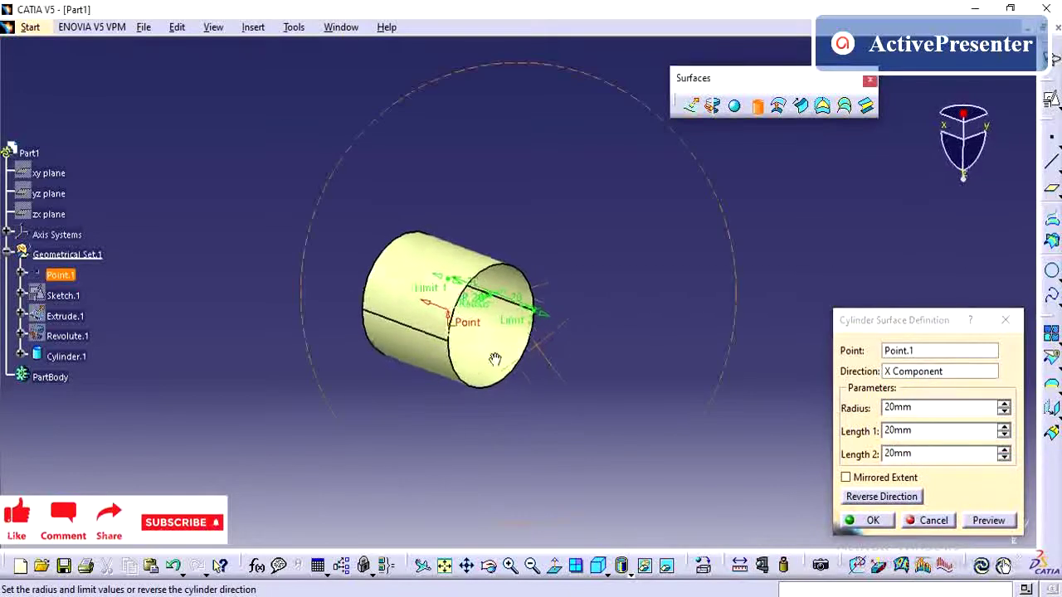
pyautogui.click(1003, 427)
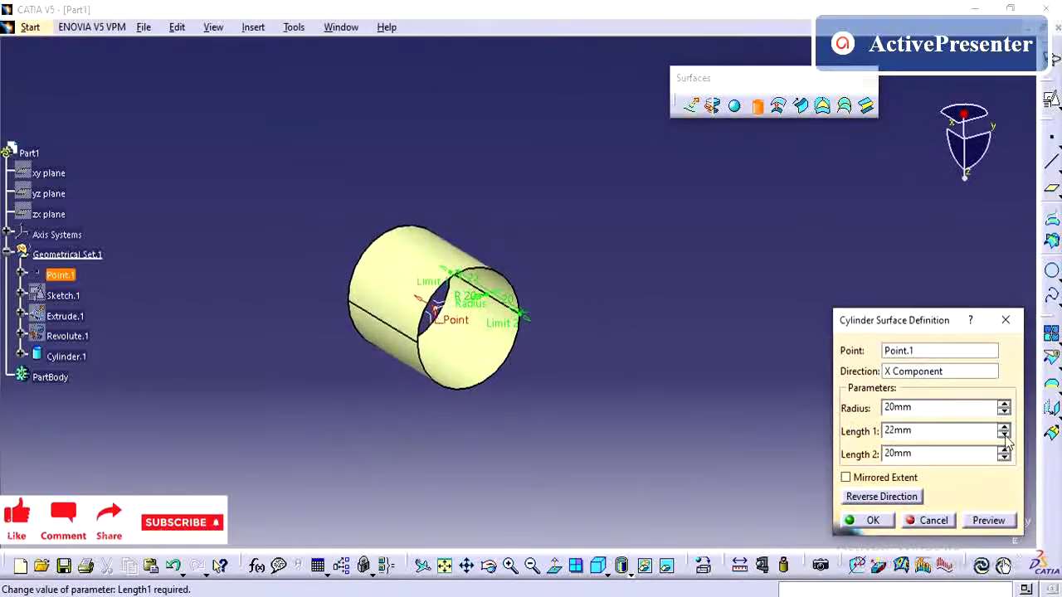
pyautogui.click(1004, 450)
pyautogui.click(1004, 450)
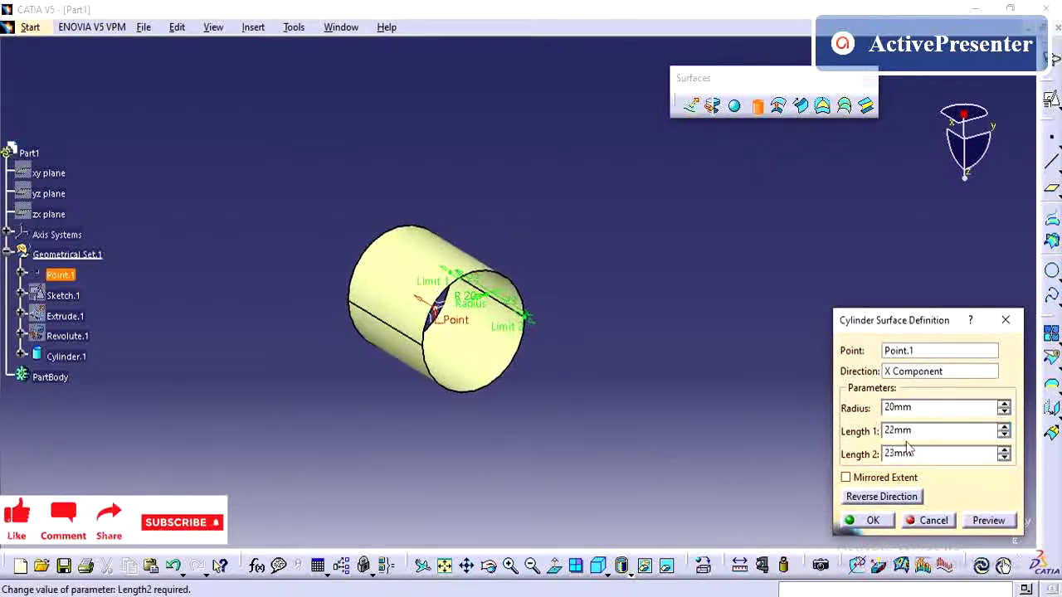
pyautogui.moveTo(438, 336); pyautogui.dragTo(598, 362, button='middle')
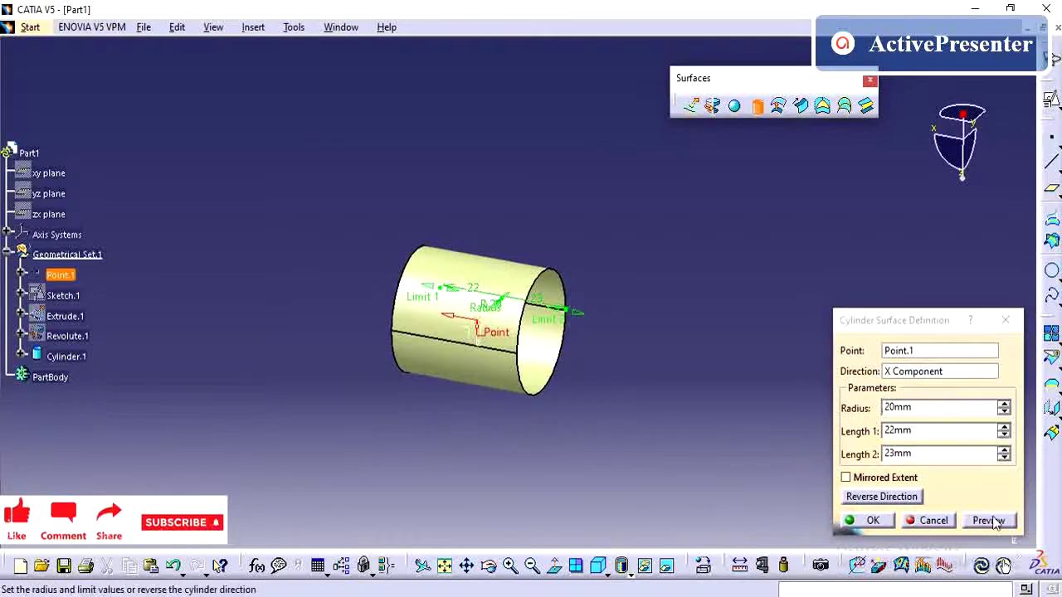
pyautogui.click(867, 520)
# Step: Dismiss the extra cylinder and offset Cylinder.1 by 2 mm
pyautogui.click(758, 106)
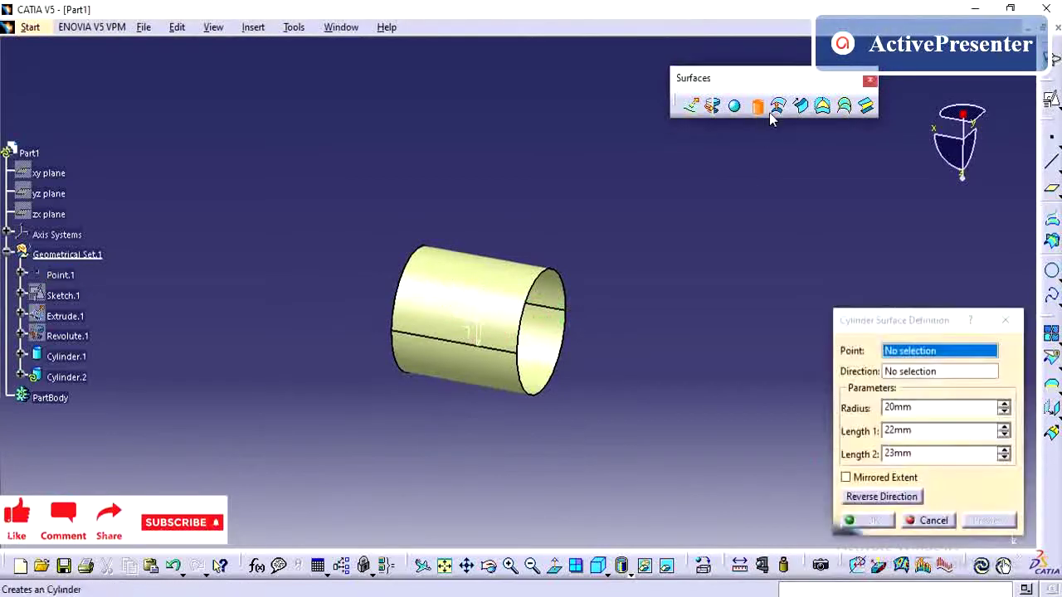
pyautogui.click(780, 106)
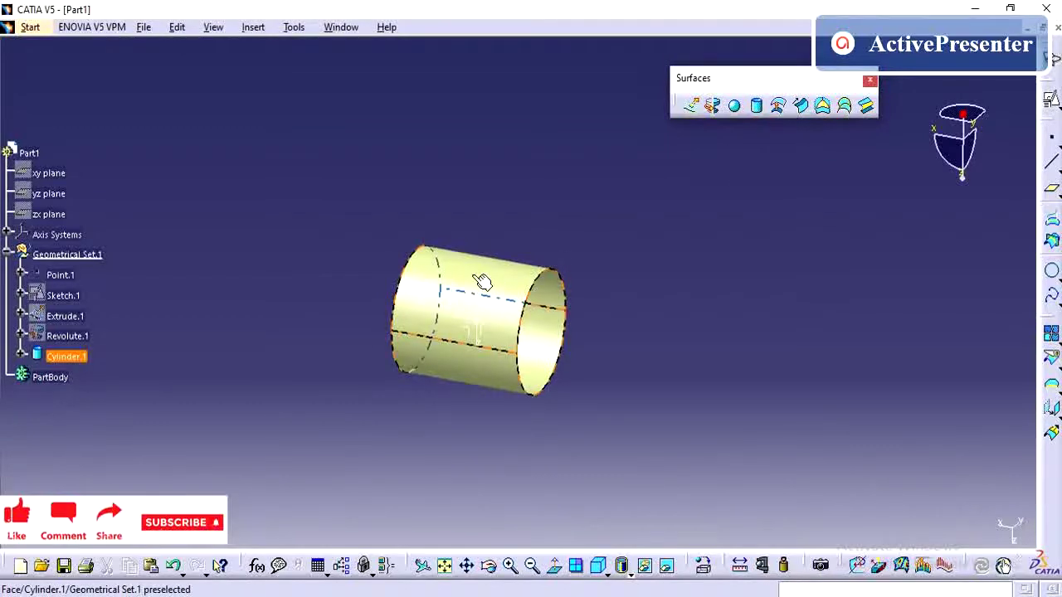
pyautogui.click(531, 274)
pyautogui.click(567, 225)
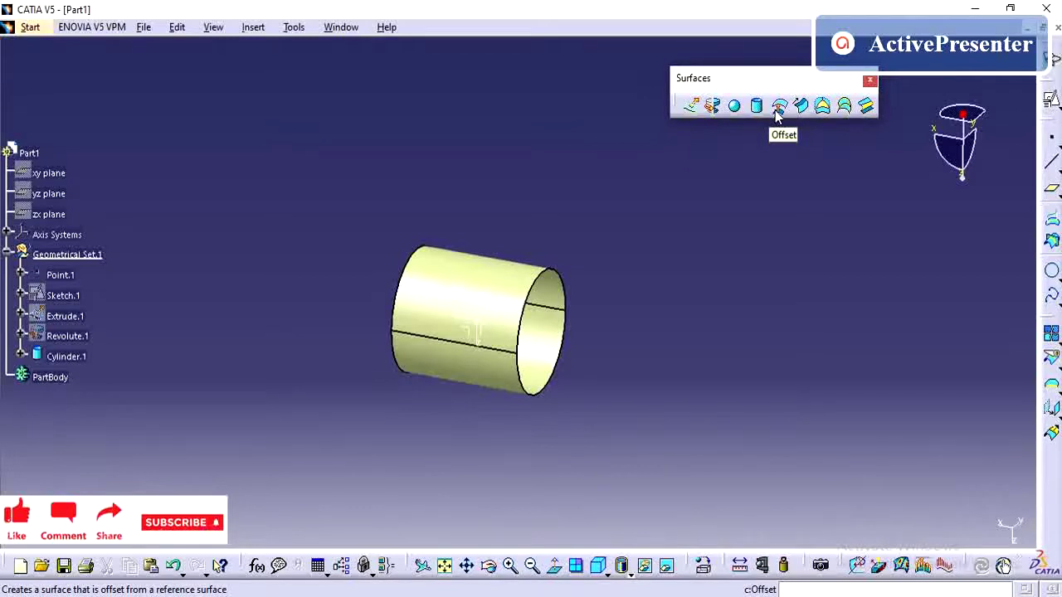
pyautogui.click(779, 110)
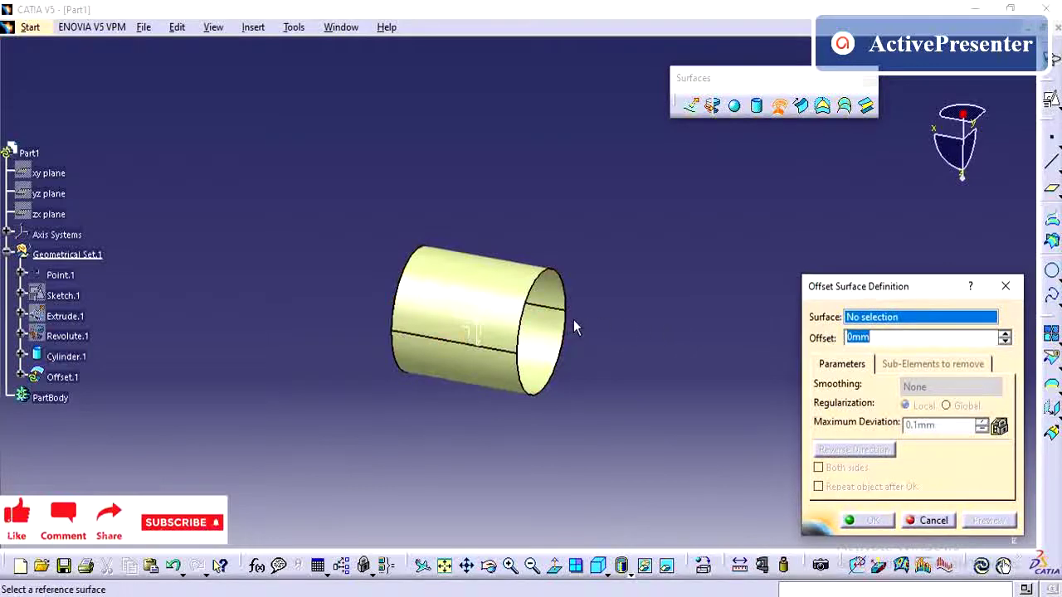
pyautogui.click(496, 288)
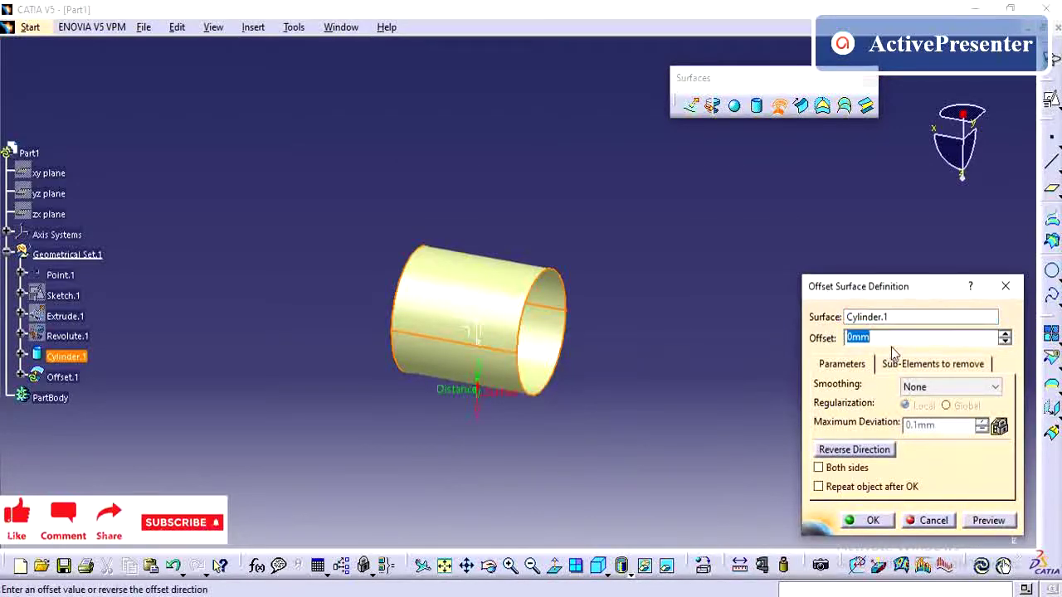
pyautogui.write('2')
pyautogui.press('Return')
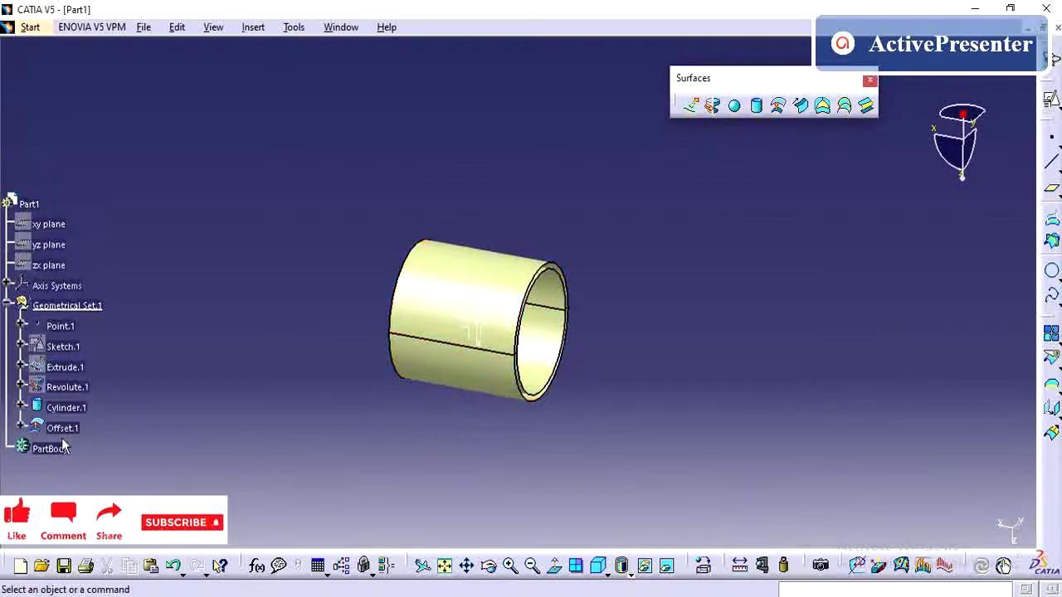
# Step: Reverse Offset.1 so it lies on the cylinder's inner side
pyautogui.doubleClick(62, 428)
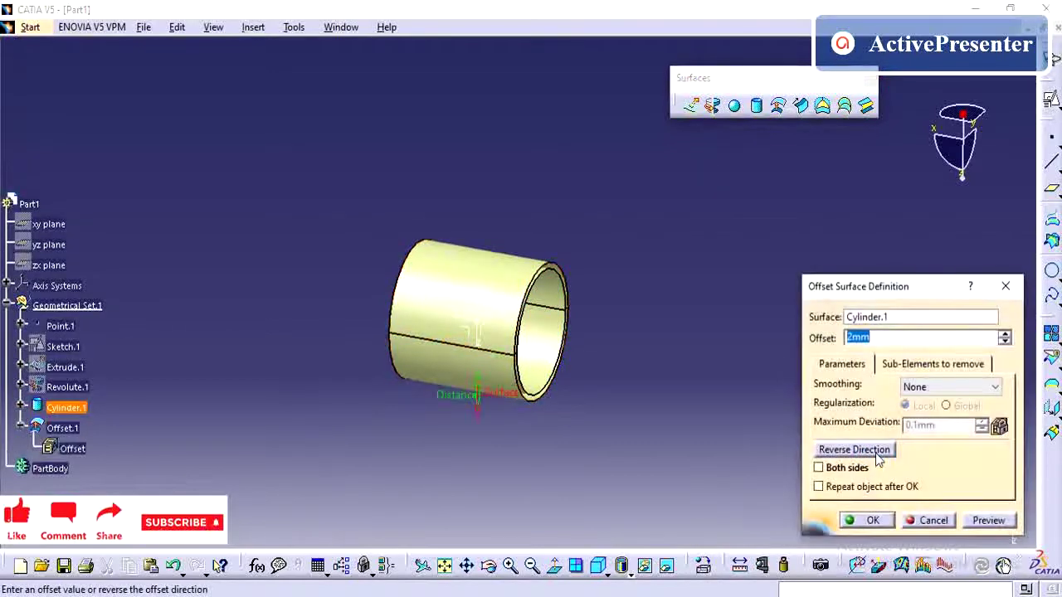
pyautogui.click(870, 451)
pyautogui.click(859, 522)
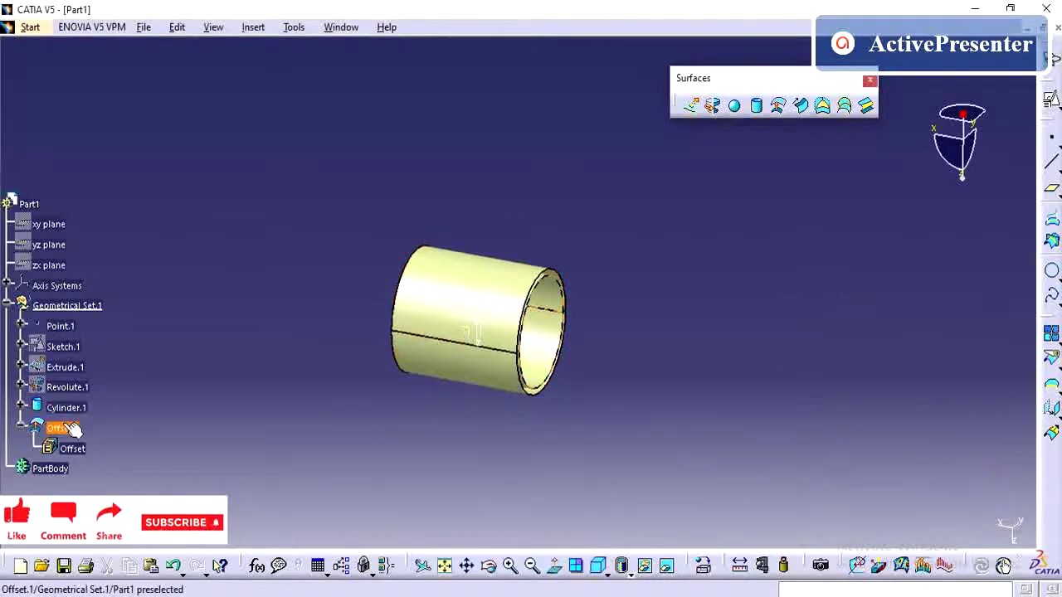
pyautogui.moveTo(410, 392); pyautogui.dragTo(374, 397, button='middle')
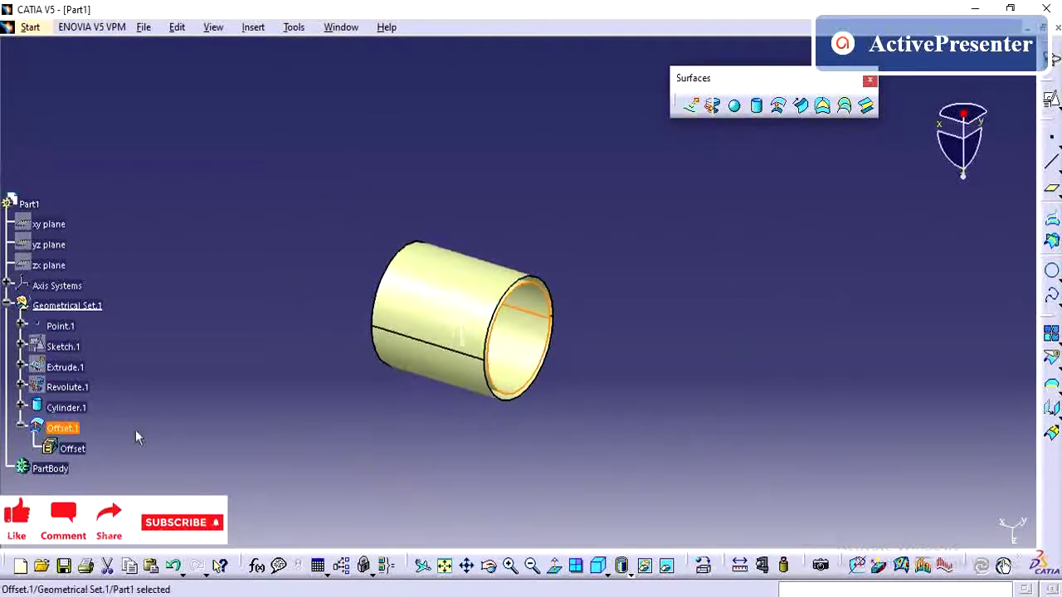
# Step: Set Offset.1 smoothing to Manual with 0.1 mm maximum deviation
pyautogui.doubleClick(67, 429)
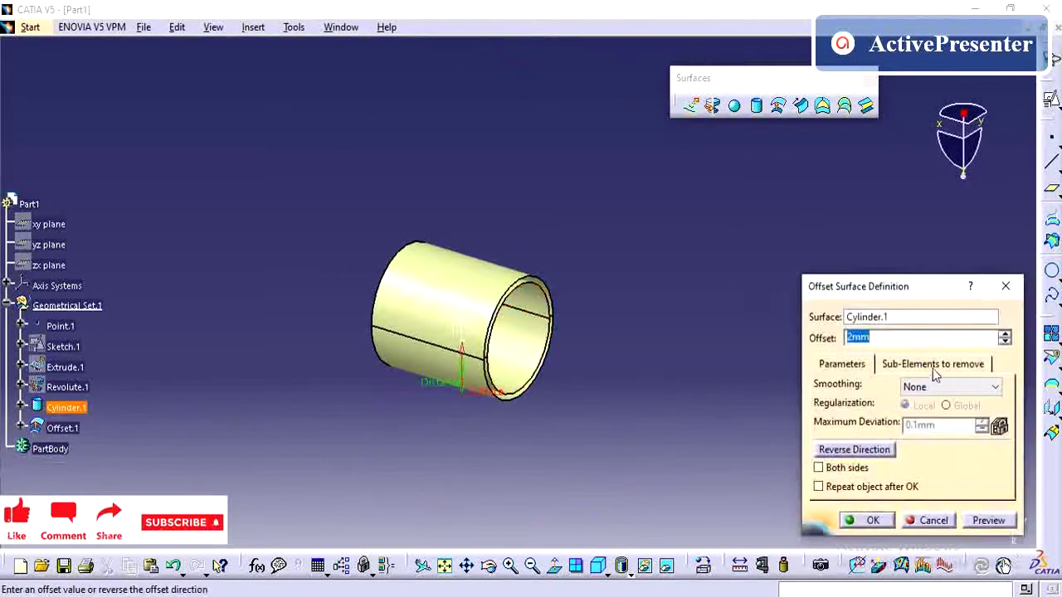
pyautogui.click(930, 371)
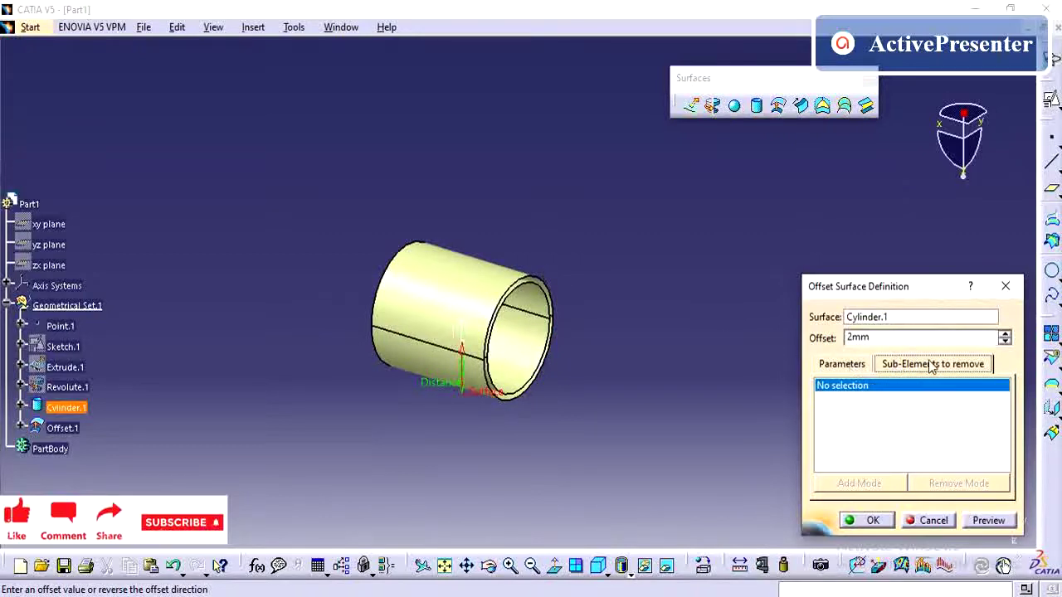
pyautogui.click(849, 370)
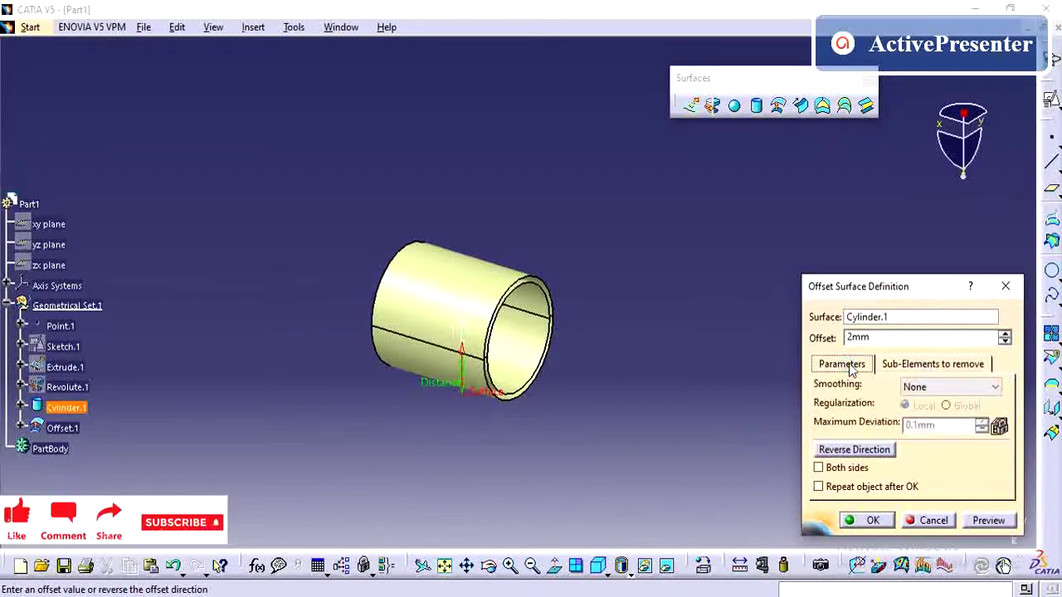
pyautogui.click(919, 388)
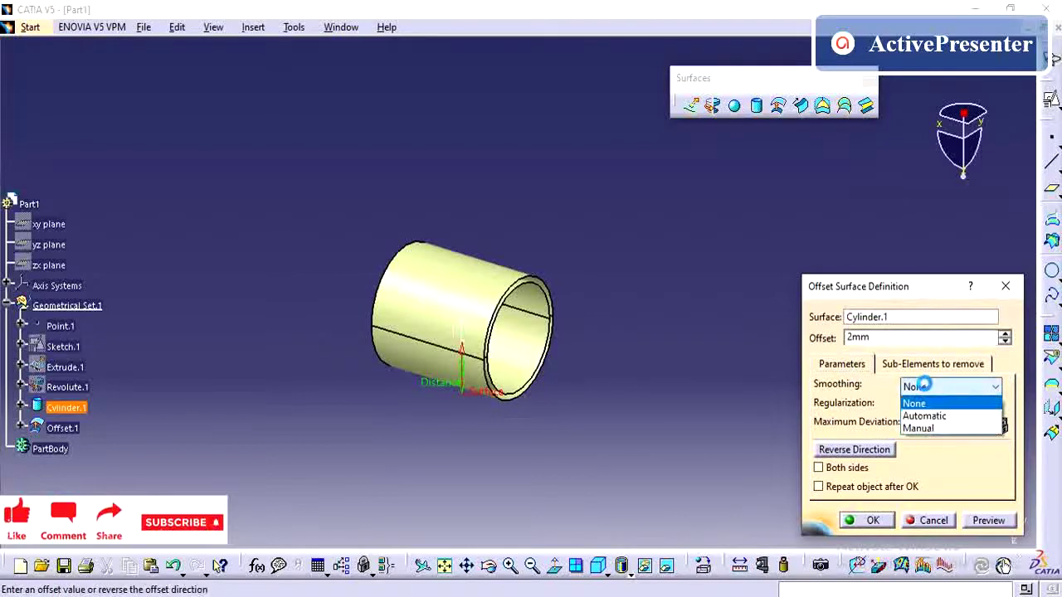
pyautogui.click(929, 415)
pyautogui.click(935, 386)
pyautogui.click(936, 415)
pyautogui.click(937, 386)
pyautogui.click(921, 429)
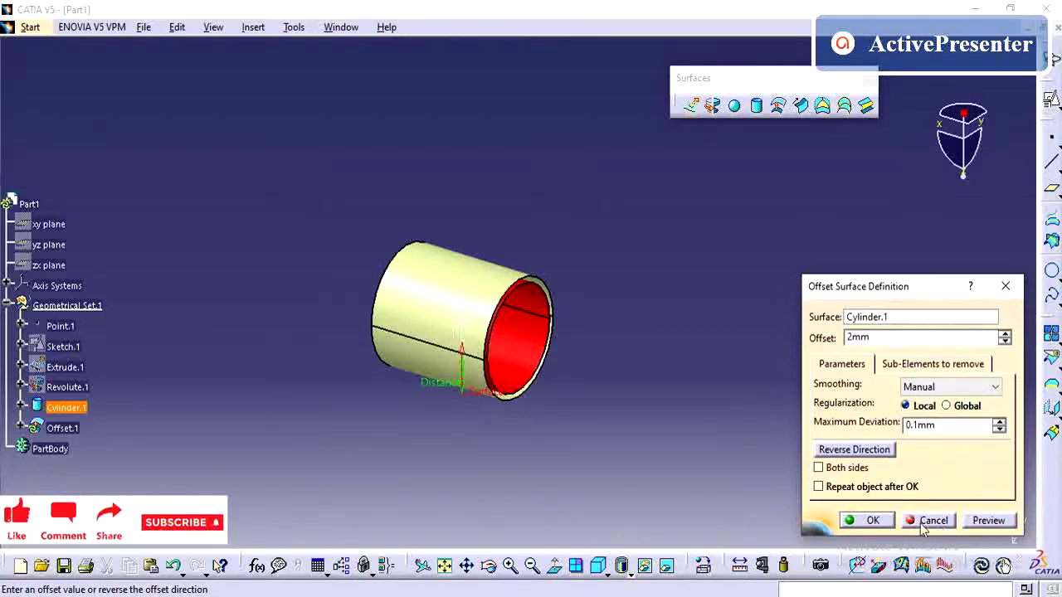
pyautogui.click(871, 523)
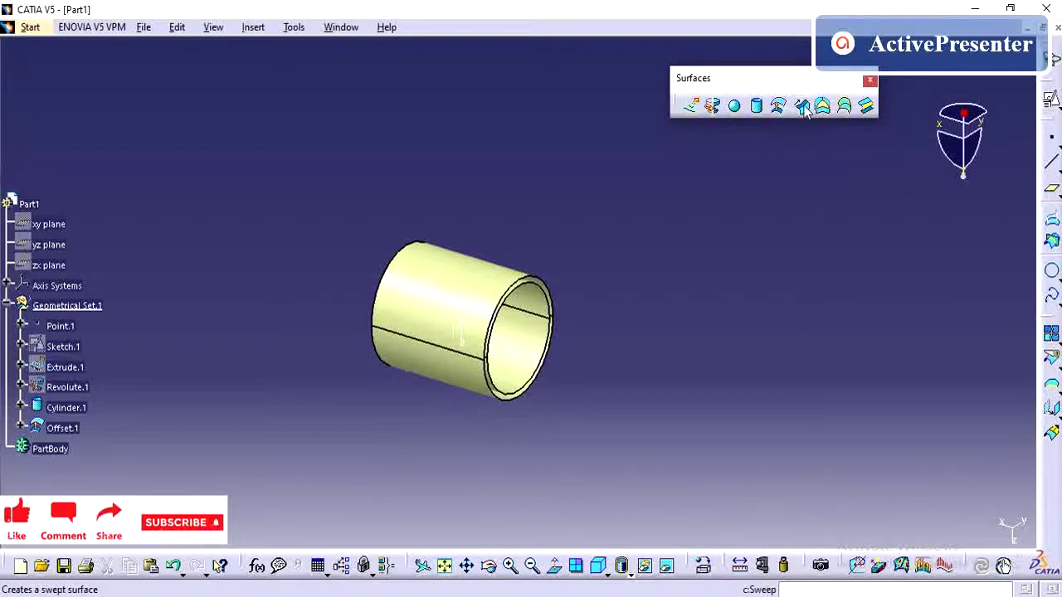
pyautogui.click(803, 108)
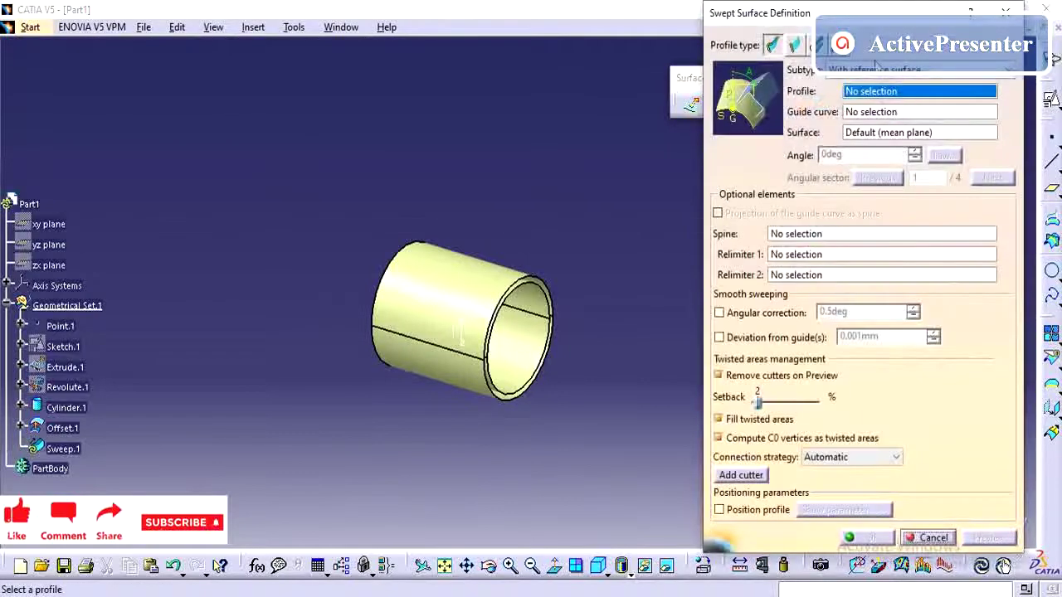
pyautogui.click(846, 73)
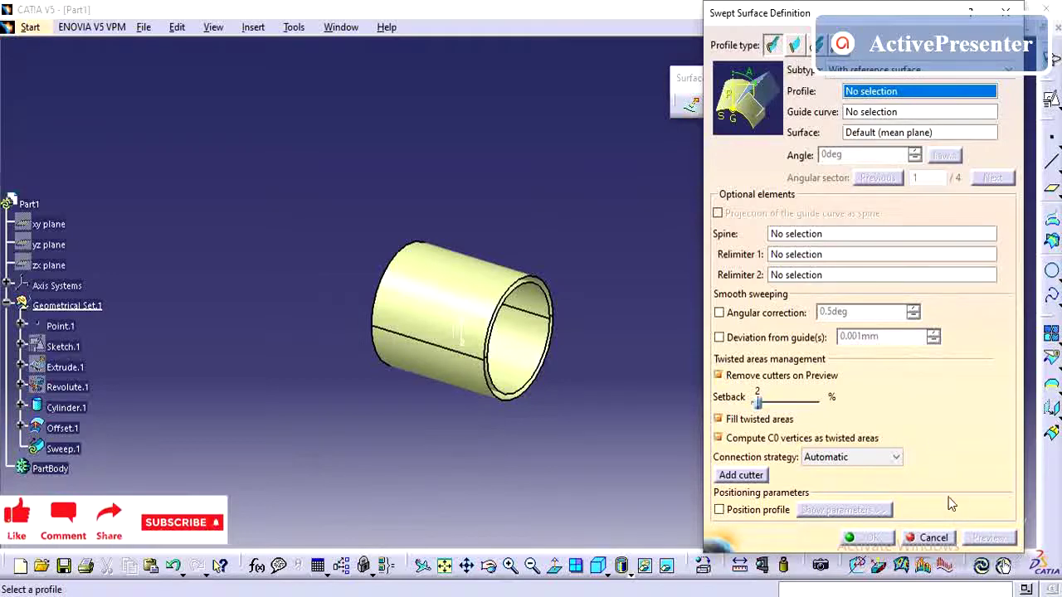
pyautogui.click(929, 538)
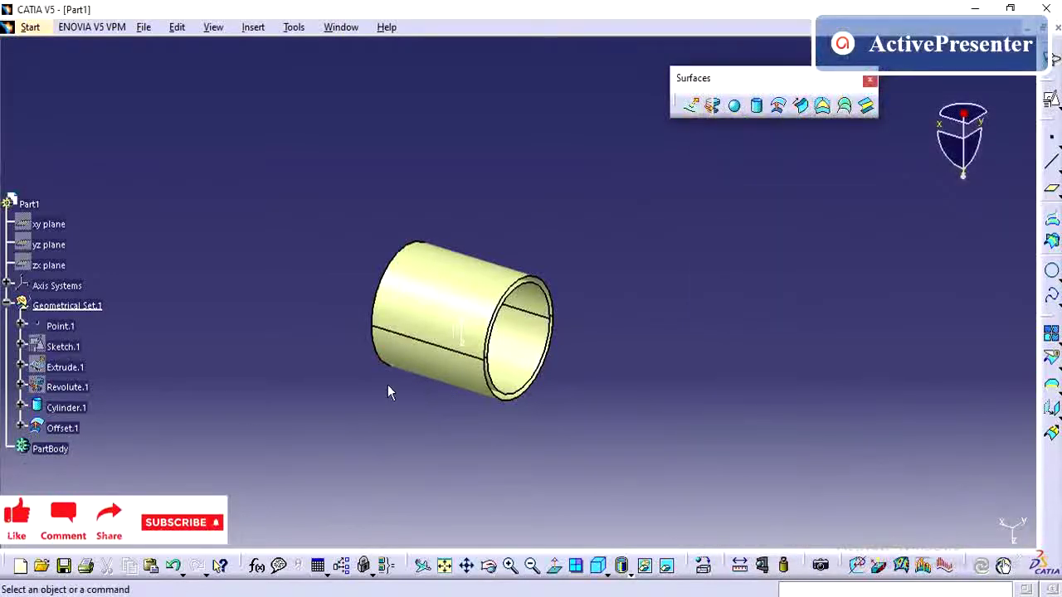
# Step: Select Cylinder.1 and Offset.1 in the tree and hide both together
pyautogui.click(66, 408)
pyautogui.keyDown('ctrl'); pyautogui.click(62, 428); pyautogui.keyUp('ctrl')
pyautogui.rightClick(70, 428)
pyautogui.click(121, 143)
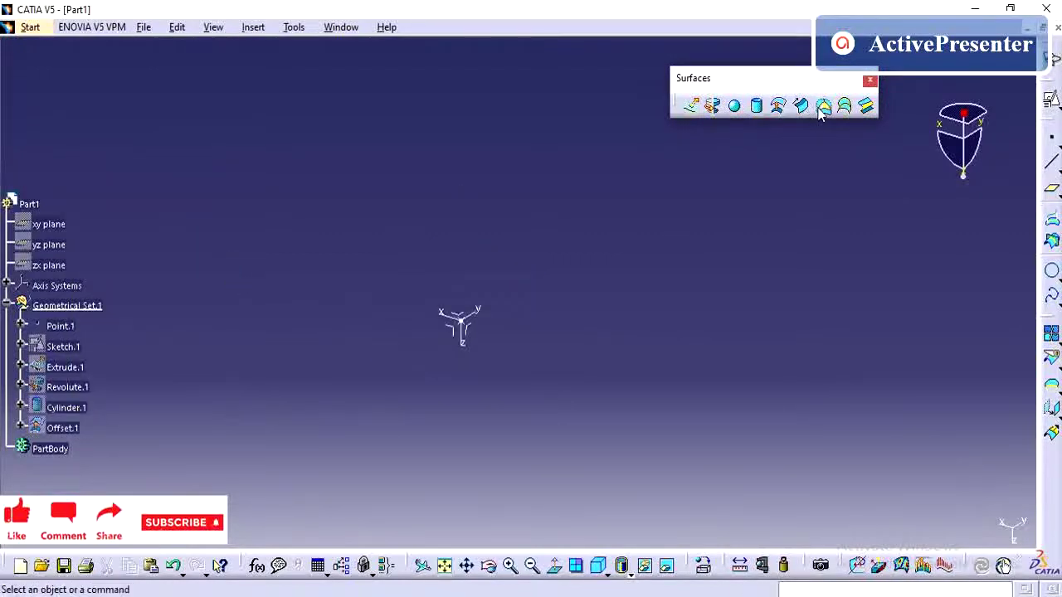
# Step: Show Cylinder.1 and then Offset.1 again with Hide/Show
pyautogui.rightClick(75, 407)
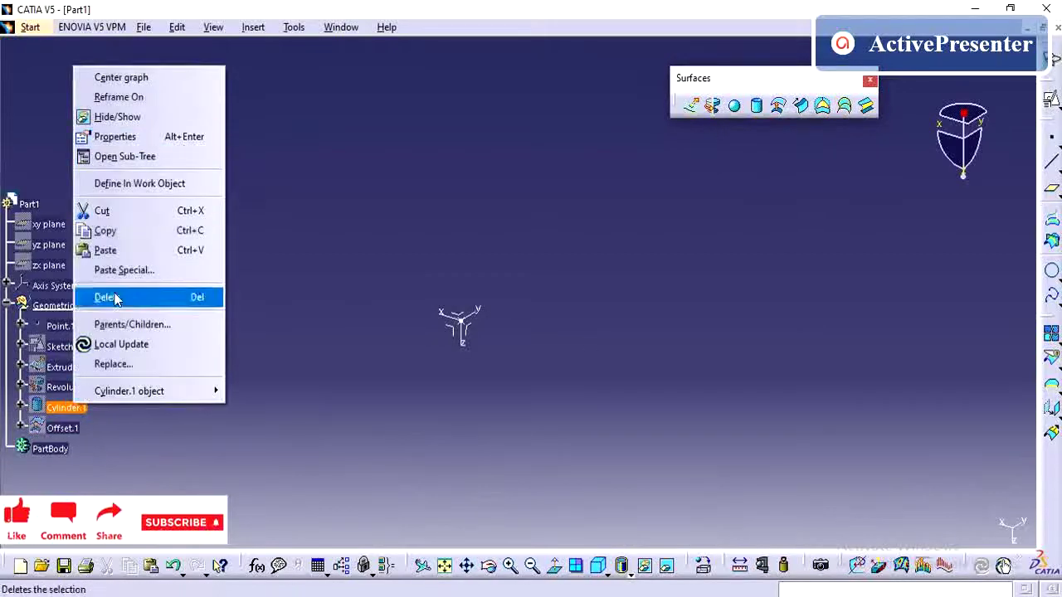
pyautogui.click(124, 117)
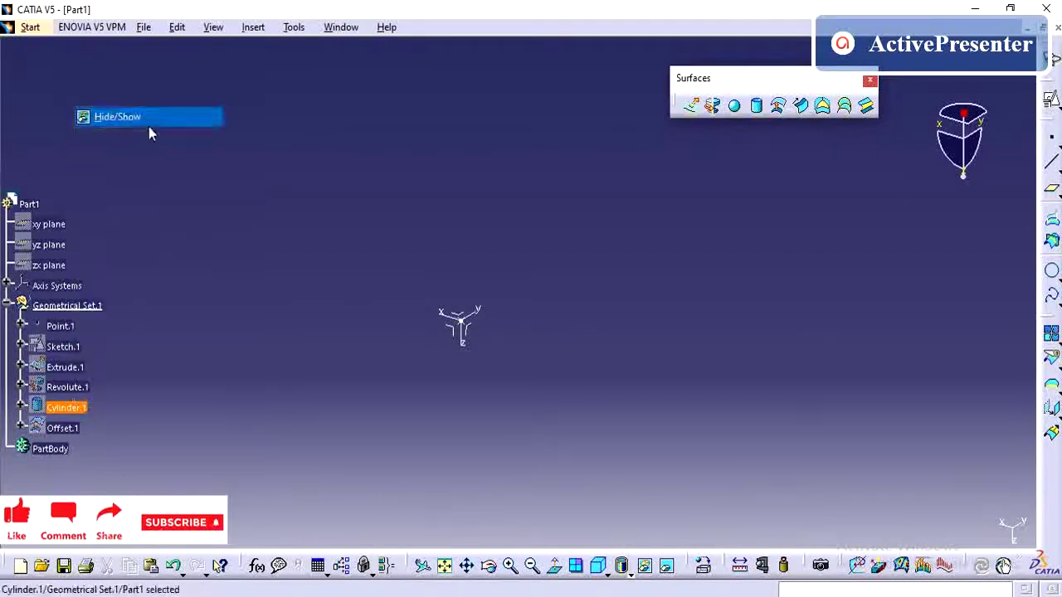
pyautogui.rightClick(70, 431)
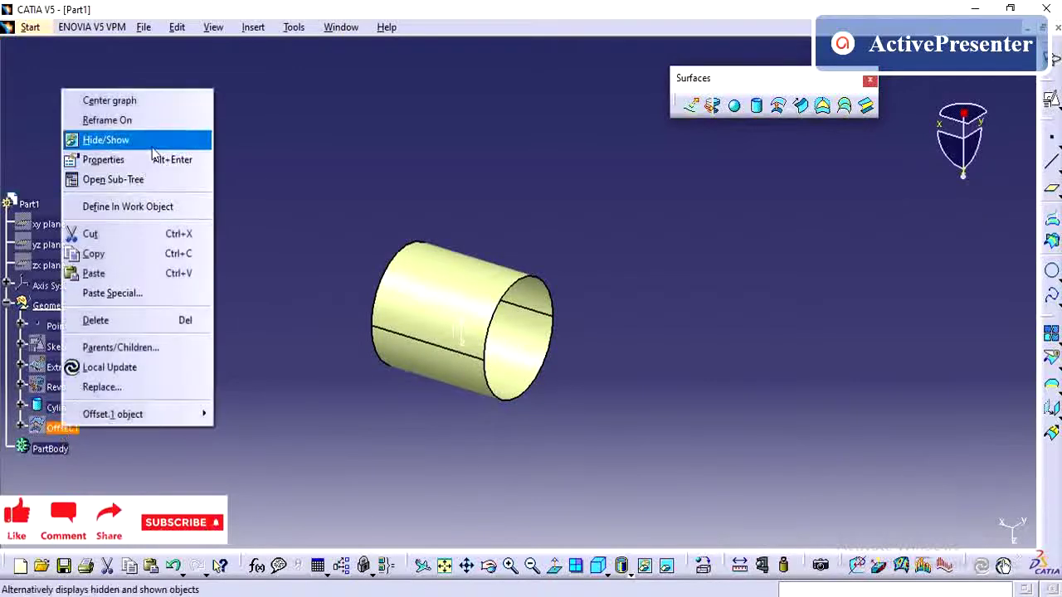
pyautogui.click(117, 140)
# Step: Orbit and zoom into the open tube, then select the cylinder and offset surfaces
pyautogui.moveTo(329, 277); pyautogui.dragTo(360, 224, button='middle')
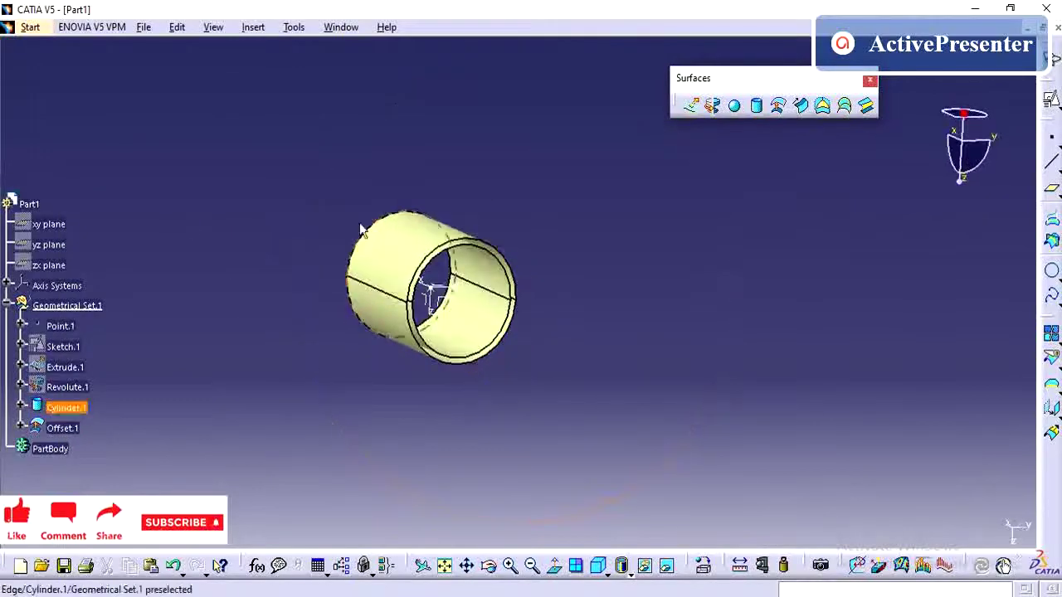
pyautogui.moveTo(431, 238); pyautogui.dragTo(576, 289, button='middle')
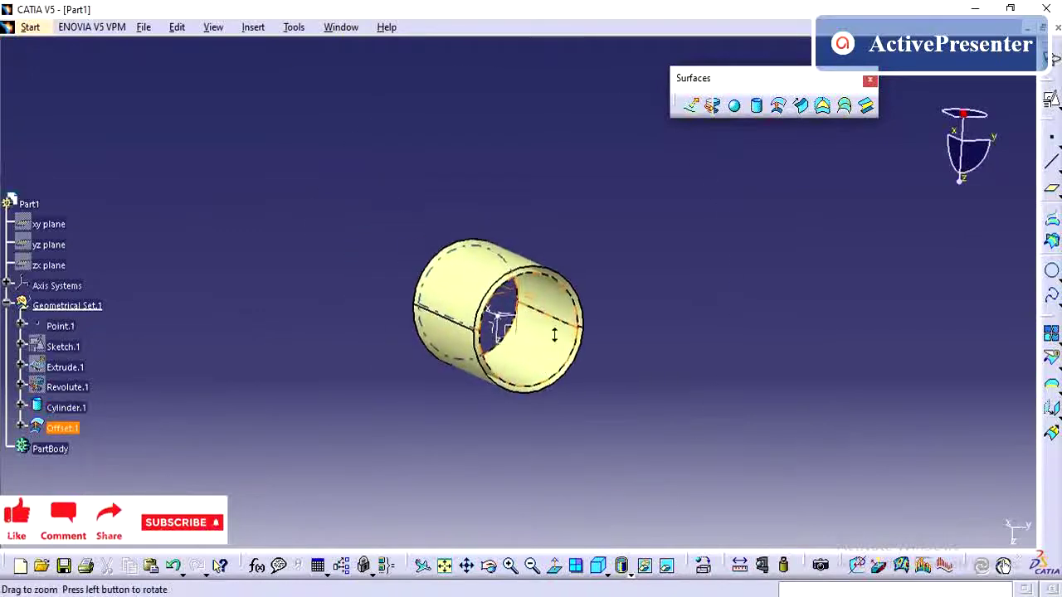
pyautogui.click(444, 243)
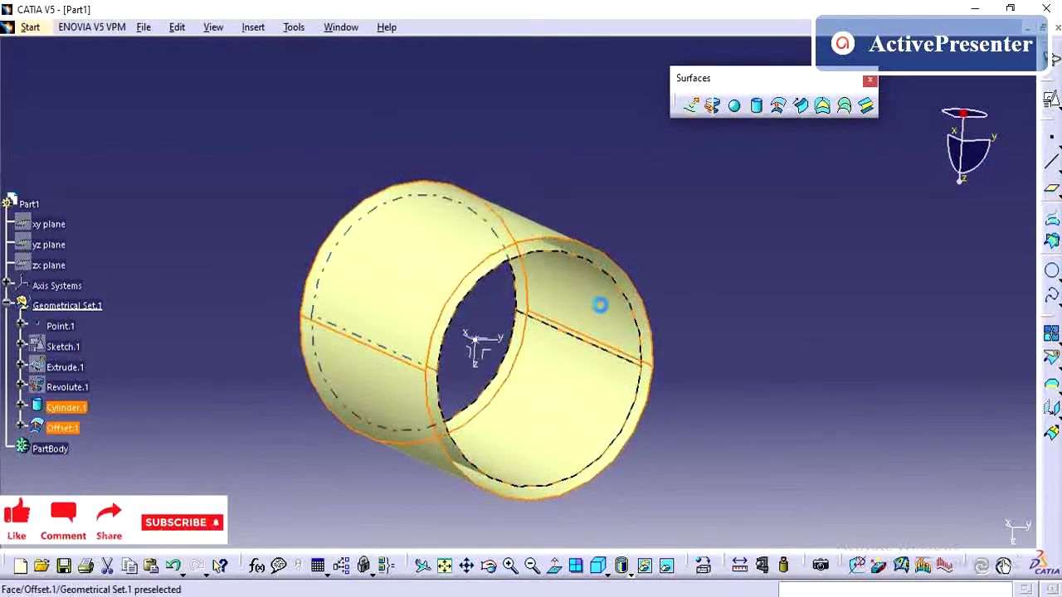
pyautogui.keyDown('ctrl'); pyautogui.click(608, 310); pyautogui.keyUp('ctrl')
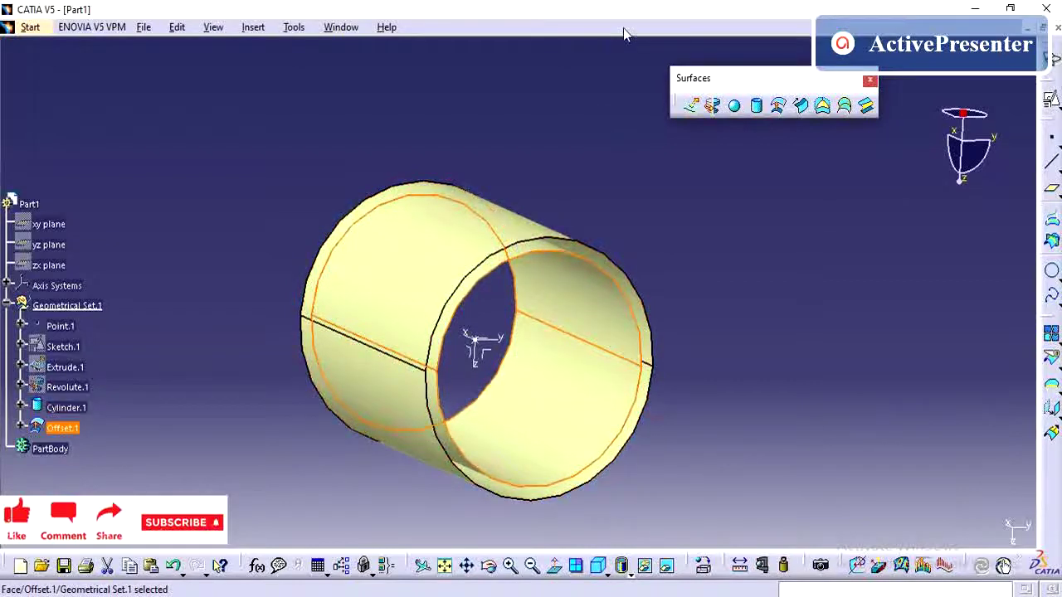
# Step: Enable the Graphic Properties toolbar and colour Offset.1 magenta
pyautogui.rightClick(1053, 472)
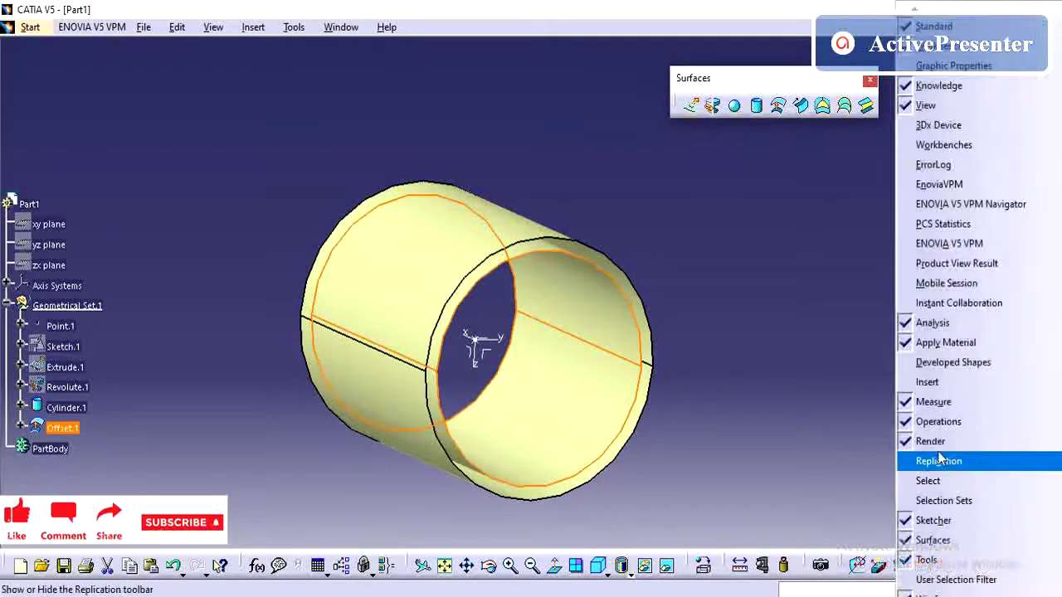
pyautogui.click(970, 75)
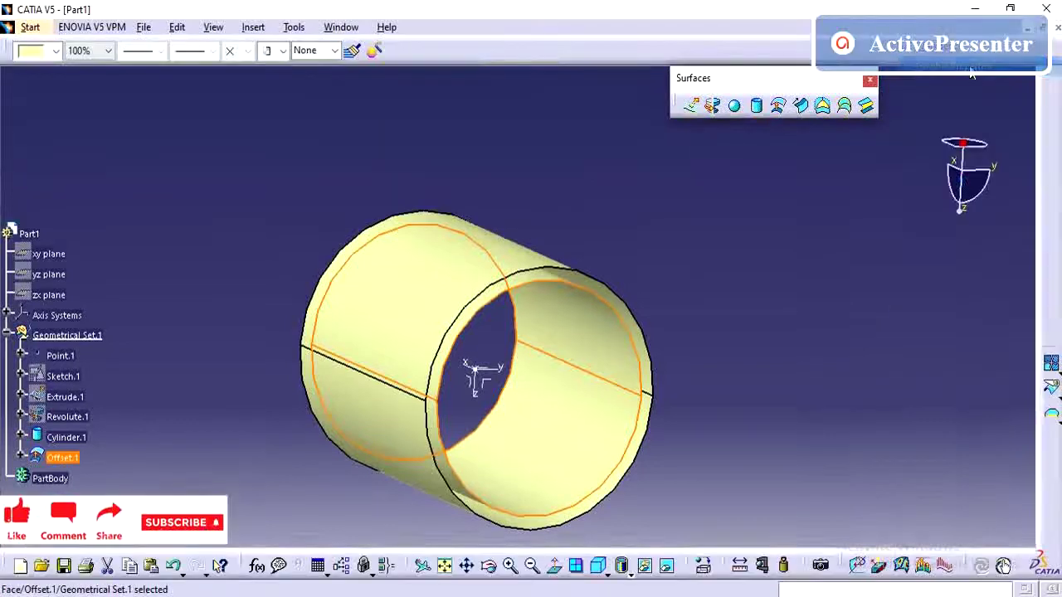
pyautogui.click(32, 53)
pyautogui.click(37, 179)
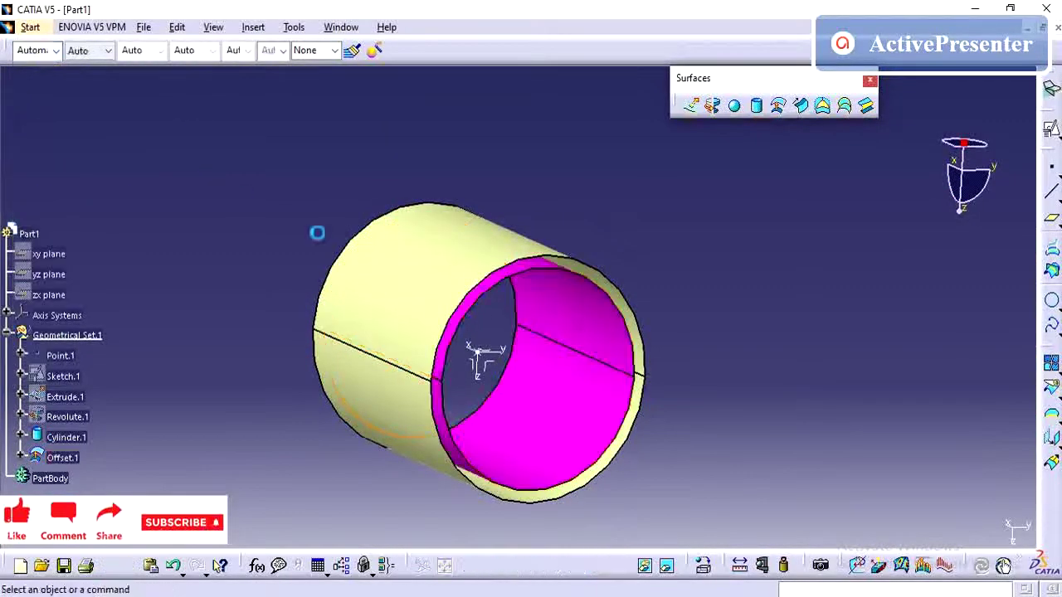
# Step: Orbit the part upright, clear the selection and reposition the view
pyautogui.moveTo(318, 232)
pyautogui.mouseDown(button='middle')
pyautogui.moveTo(447, 188)
pyautogui.moveTo(450, 249)
pyautogui.moveTo(393, 261)
pyautogui.mouseUp(button='middle')
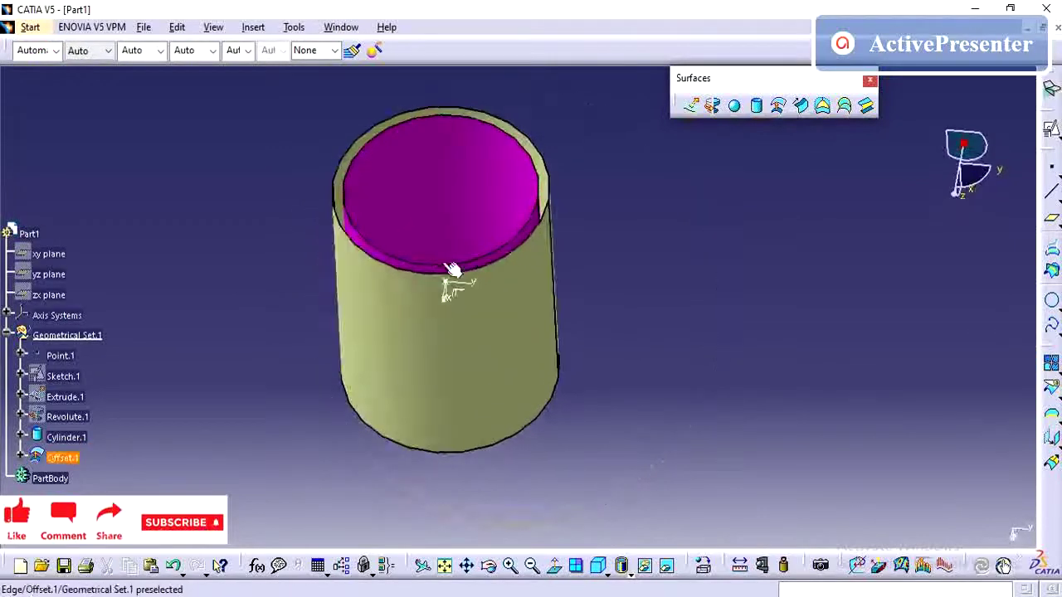
pyautogui.keyDown('ctrl'); pyautogui.click(389, 264); pyautogui.keyUp('ctrl')
pyautogui.click(264, 275)
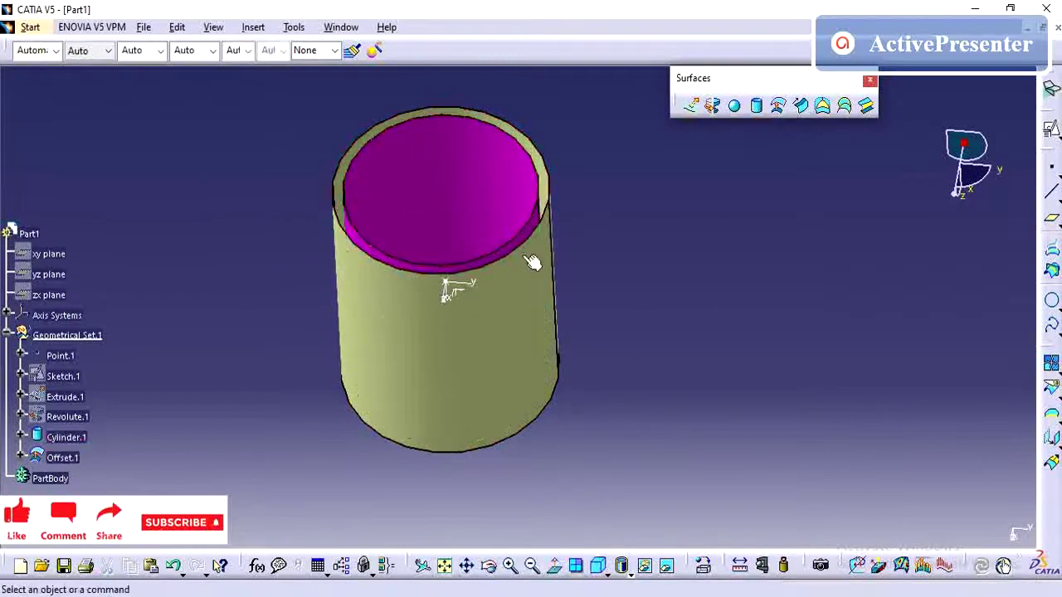
pyautogui.moveTo(533, 260); pyautogui.dragTo(557, 176, button='middle')
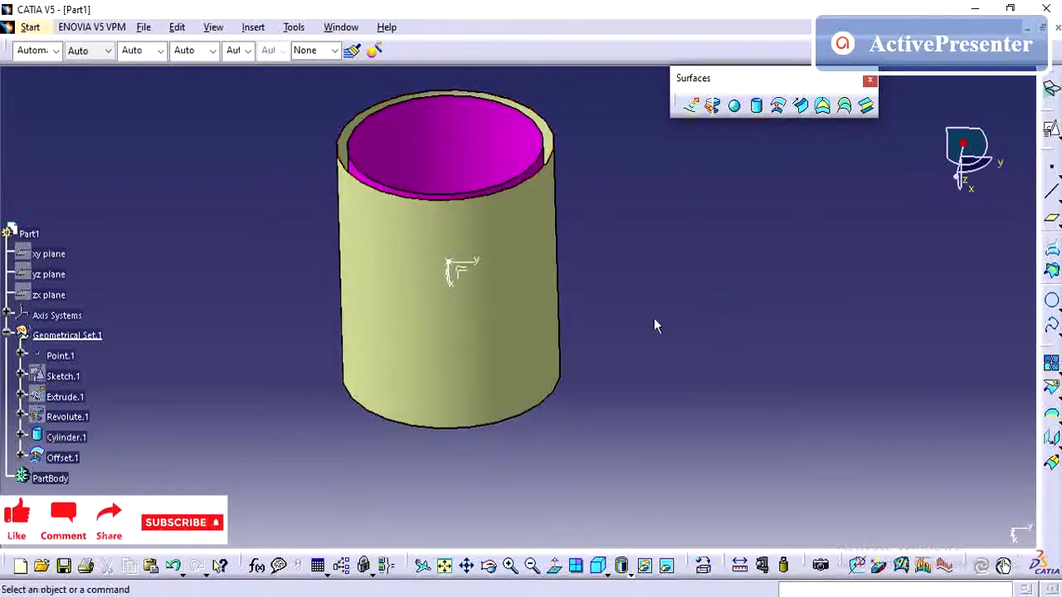
pyautogui.moveTo(655, 323); pyautogui.dragTo(675, 382, button='middle')
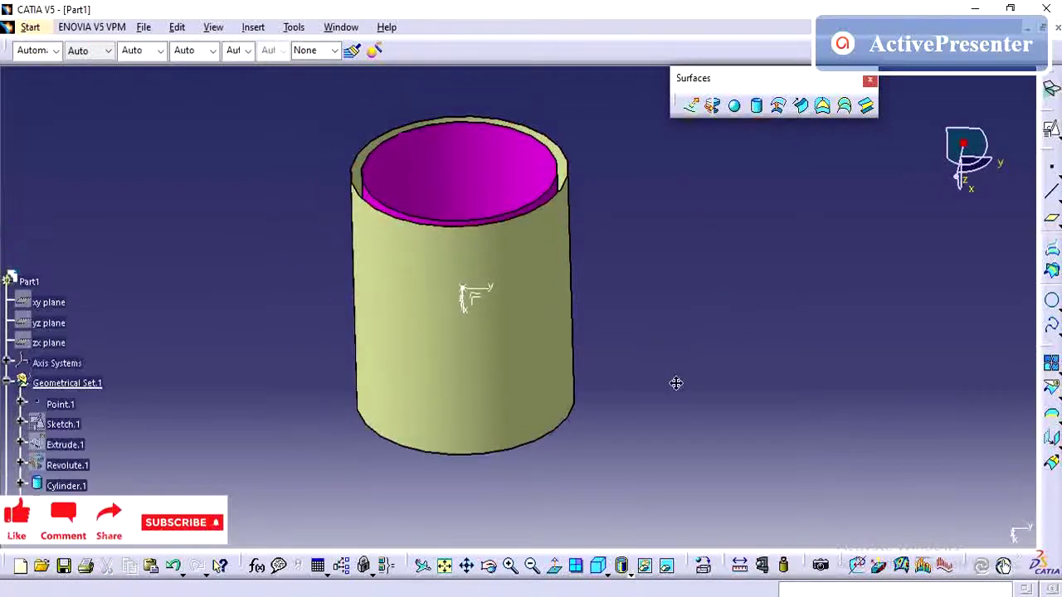
# Step: Start a Fill with a boundary on the cylinder's outer top rim
pyautogui.click(823, 106)
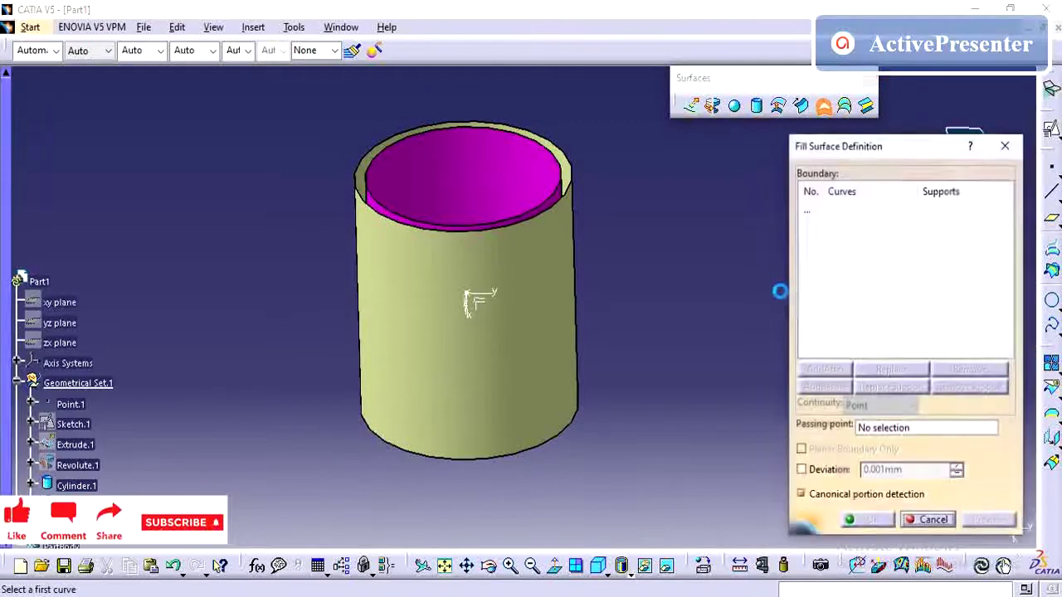
pyautogui.rightClick(838, 217)
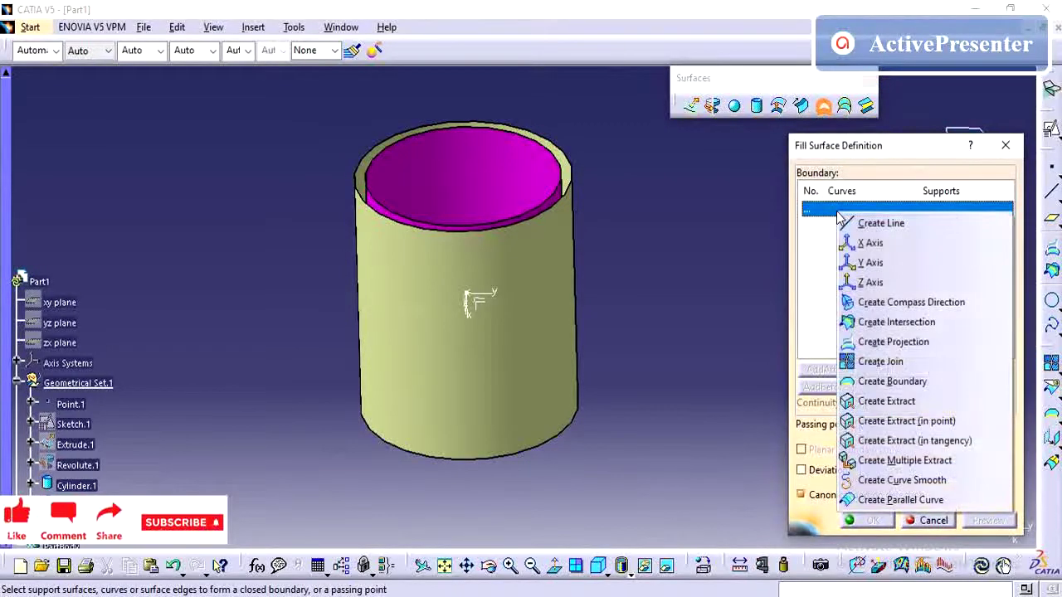
pyautogui.click(904, 387)
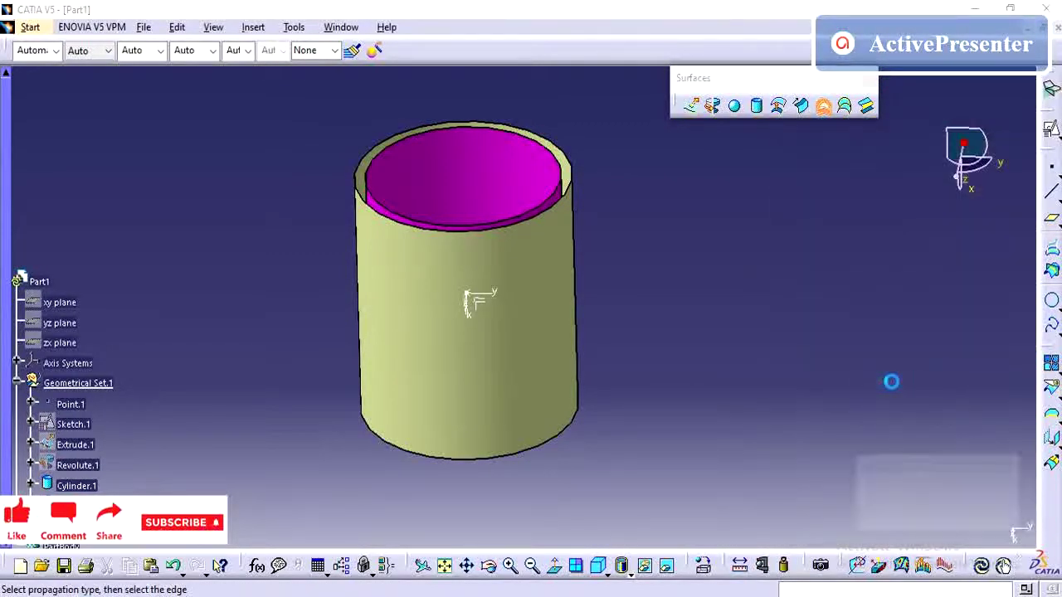
pyautogui.click(570, 188)
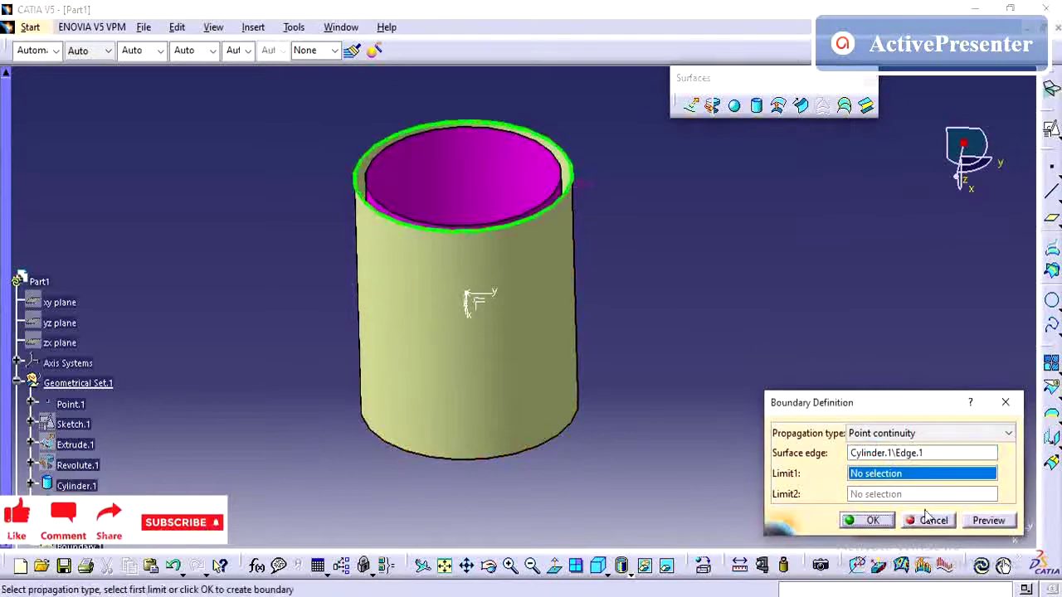
pyautogui.click(873, 520)
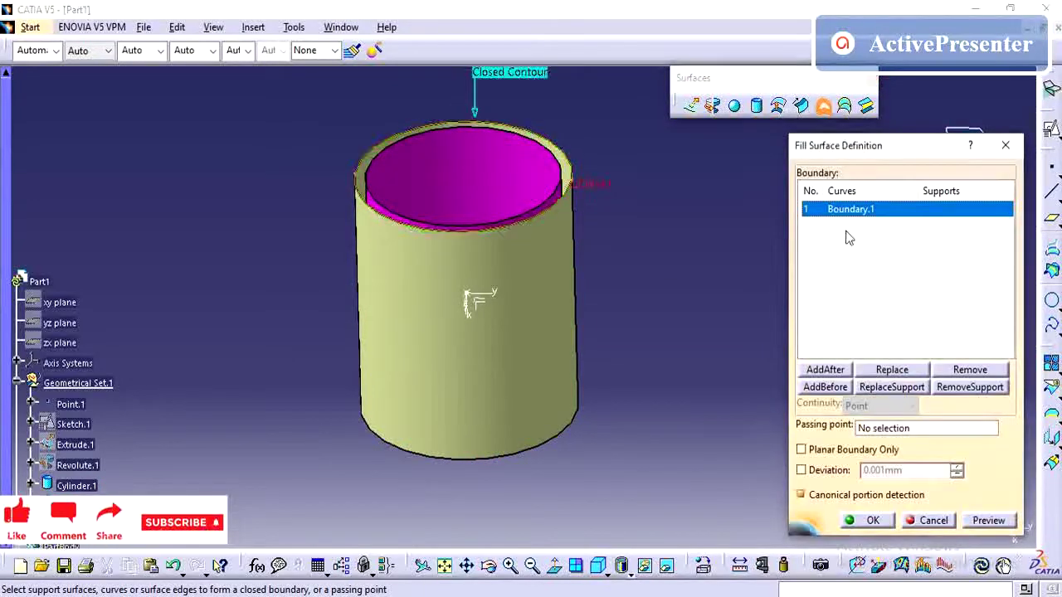
# Step: Add the offset's inner top rim as a second boundary; dismiss the fill failure error
pyautogui.click(904, 401)
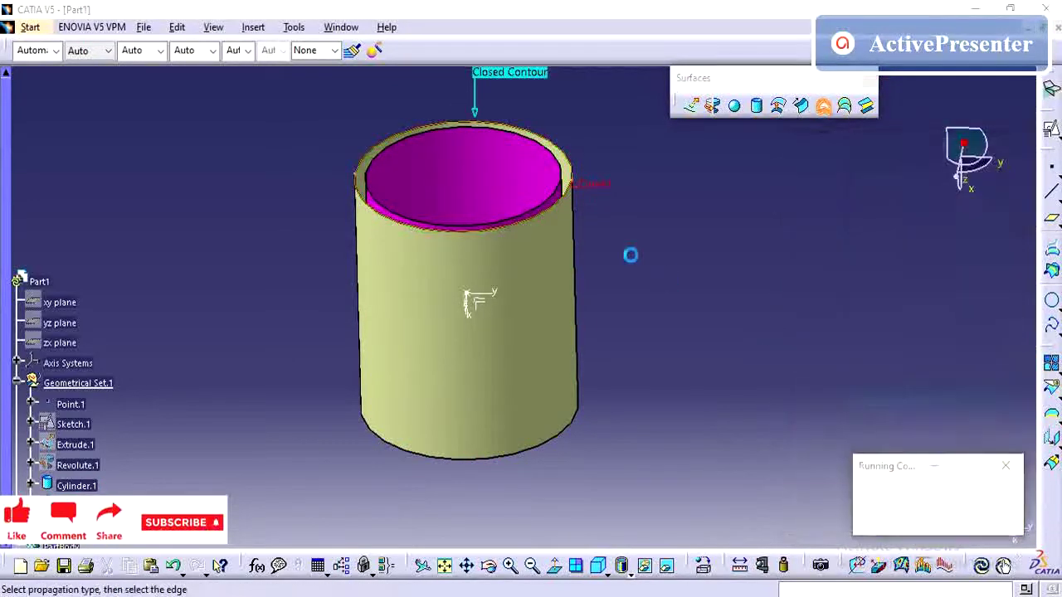
pyautogui.click(562, 178)
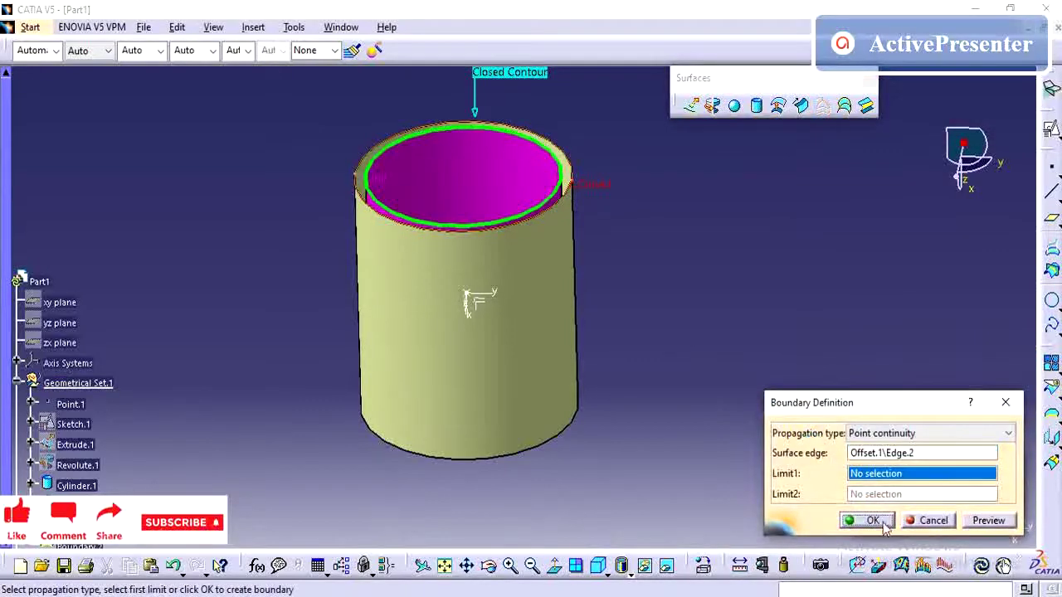
pyautogui.click(872, 520)
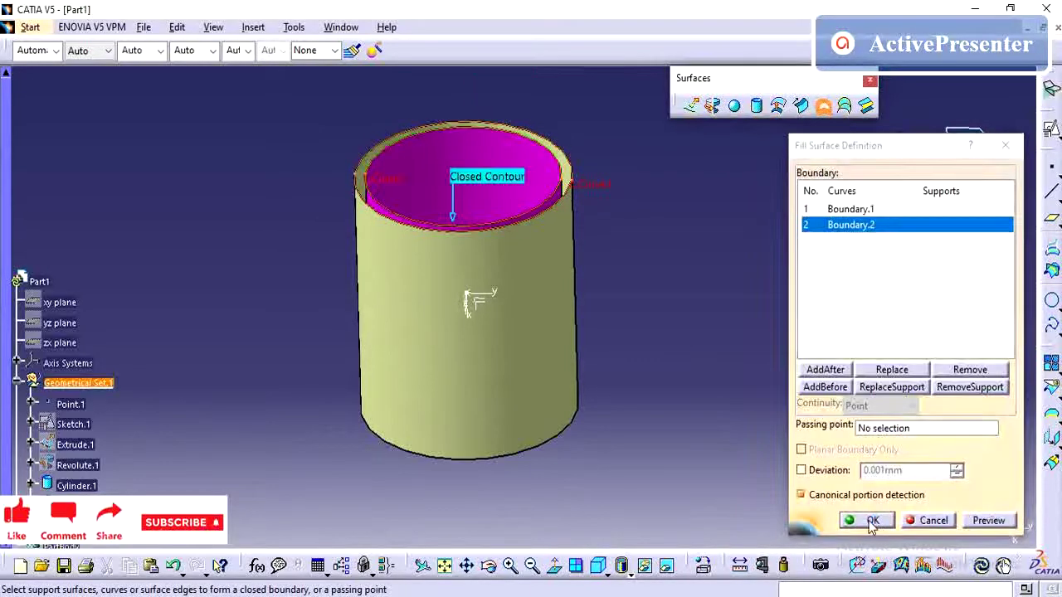
pyautogui.click(870, 523)
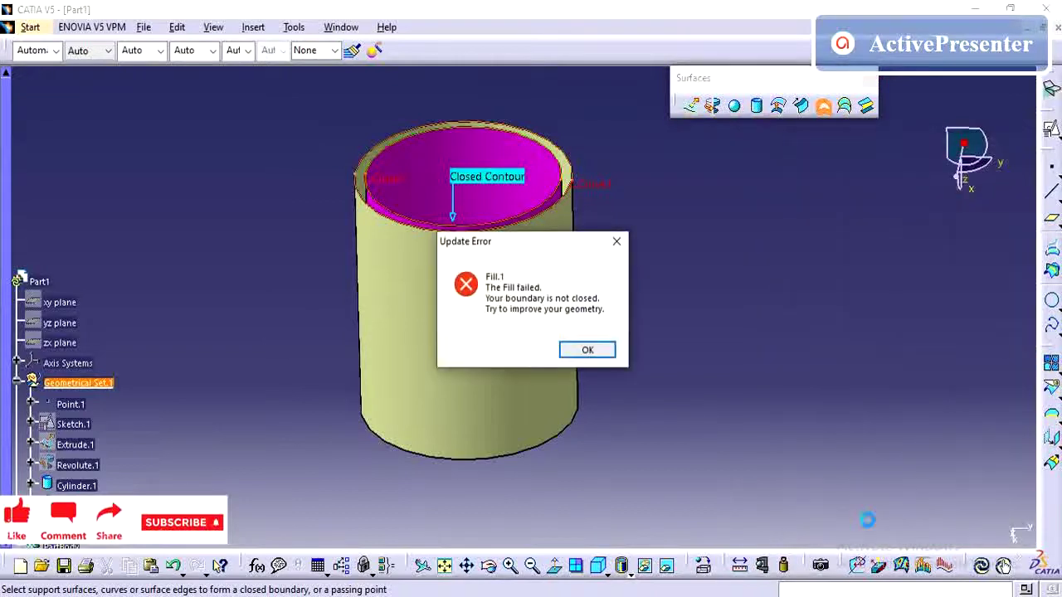
pyautogui.click(596, 353)
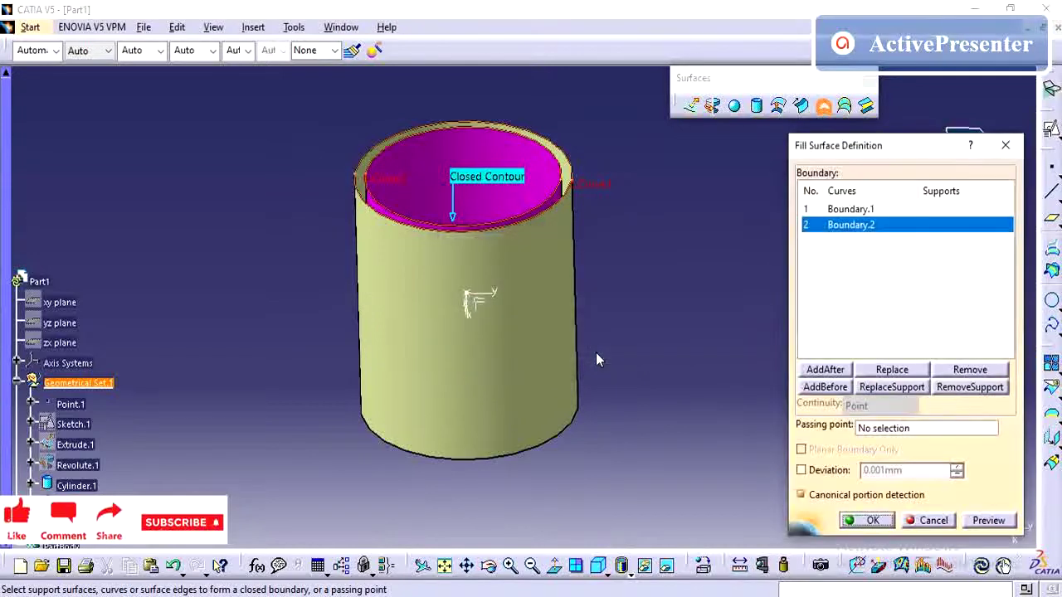
# Step: Cancel the failed fill and join the Cylinder.1 surface into Join.1
pyautogui.click(935, 520)
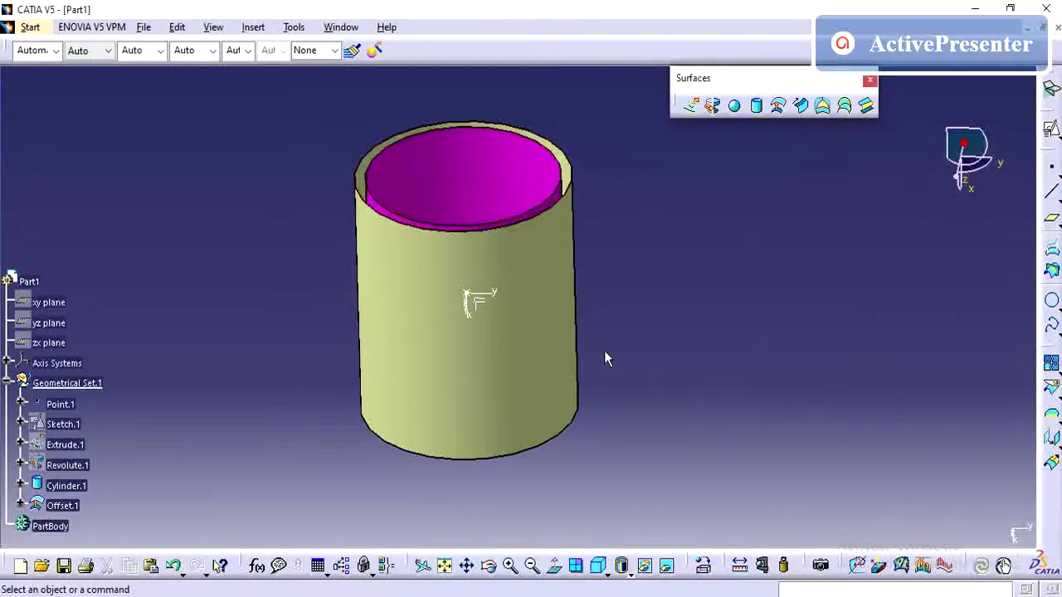
pyautogui.moveTo(603, 355)
pyautogui.mouseDown(button='middle')
pyautogui.moveTo(558, 441)
pyautogui.moveTo(443, 238)
pyautogui.mouseUp(button='middle')
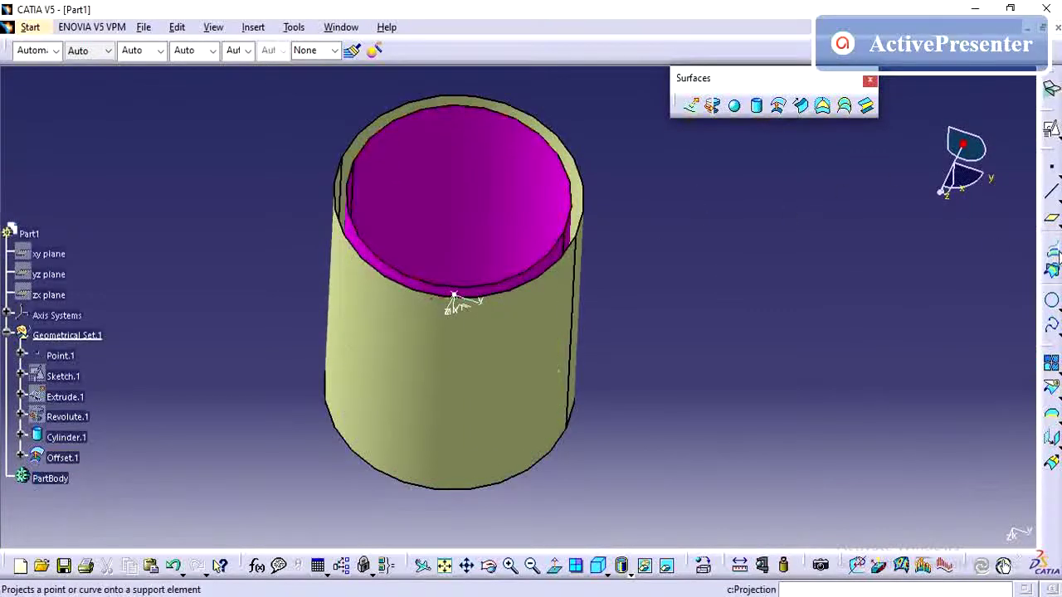
pyautogui.click(1052, 366)
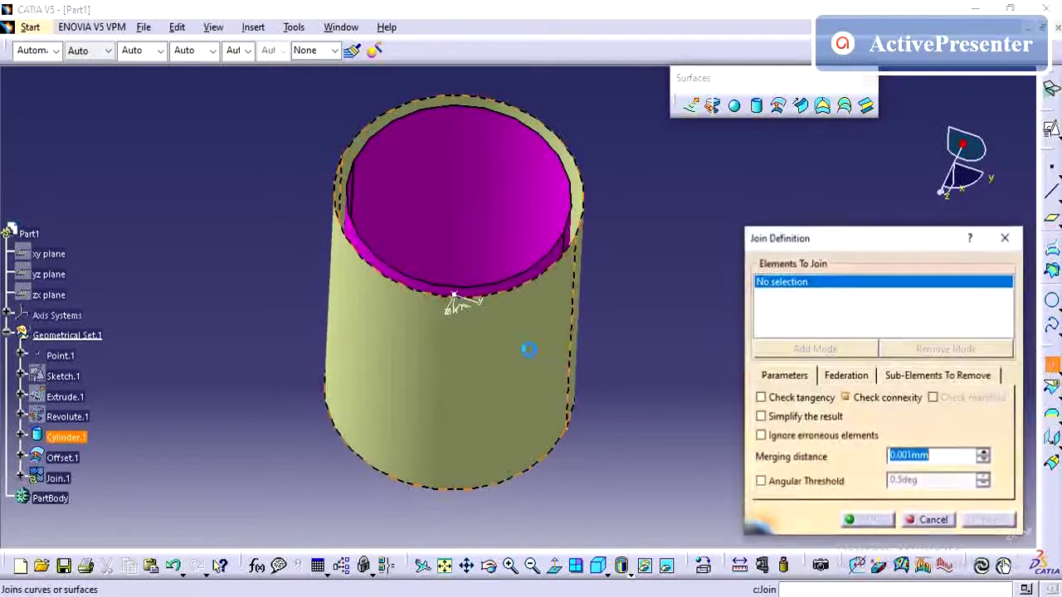
pyautogui.click(528, 351)
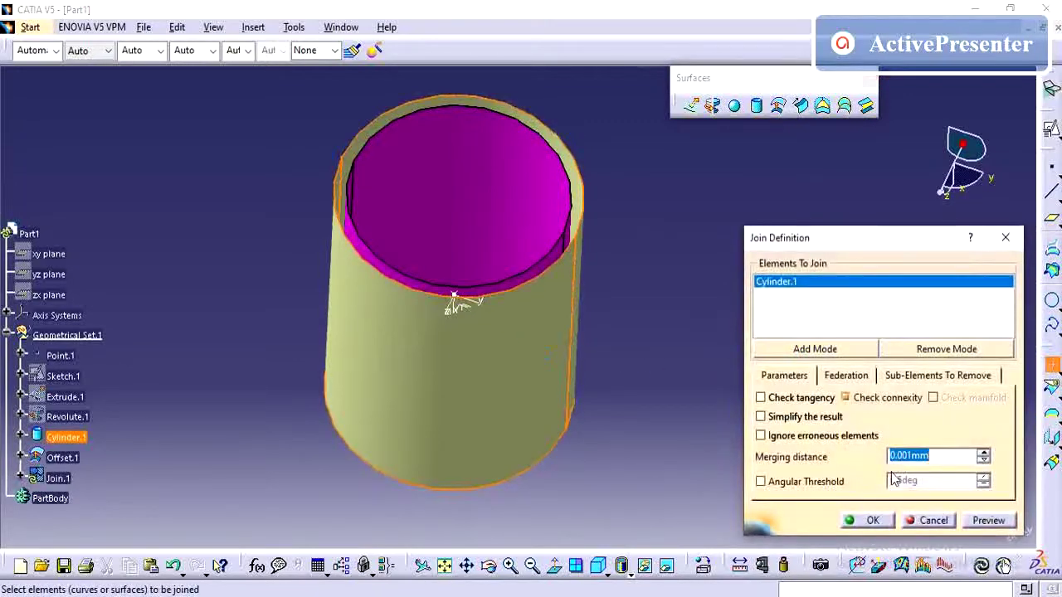
pyautogui.click(873, 520)
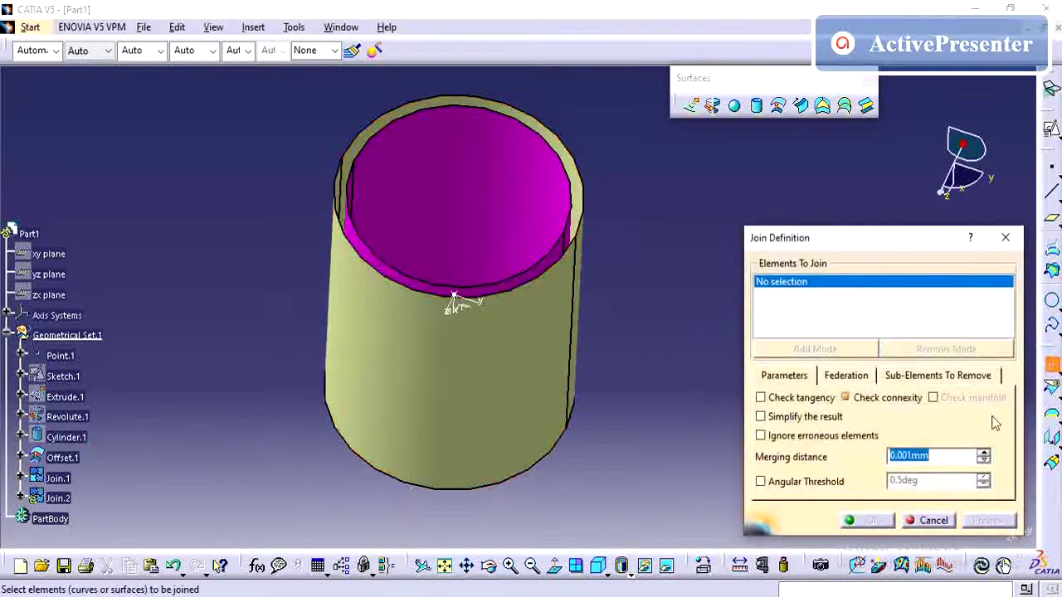
# Step: Join Offset.1 into Join.2 and cancel the extra empty Join
pyautogui.click(506, 208)
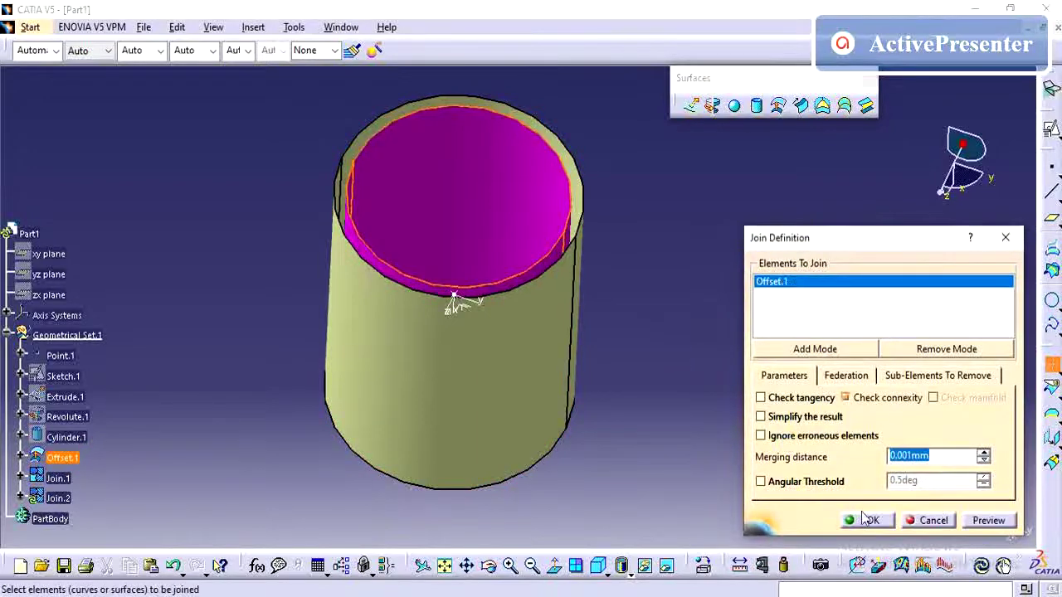
pyautogui.click(871, 521)
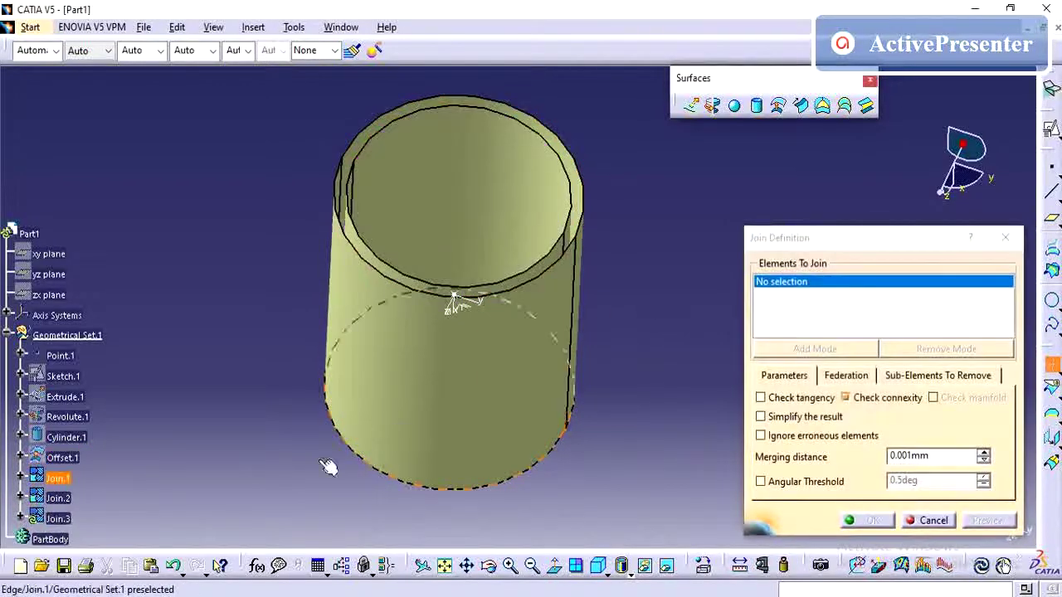
pyautogui.click(917, 520)
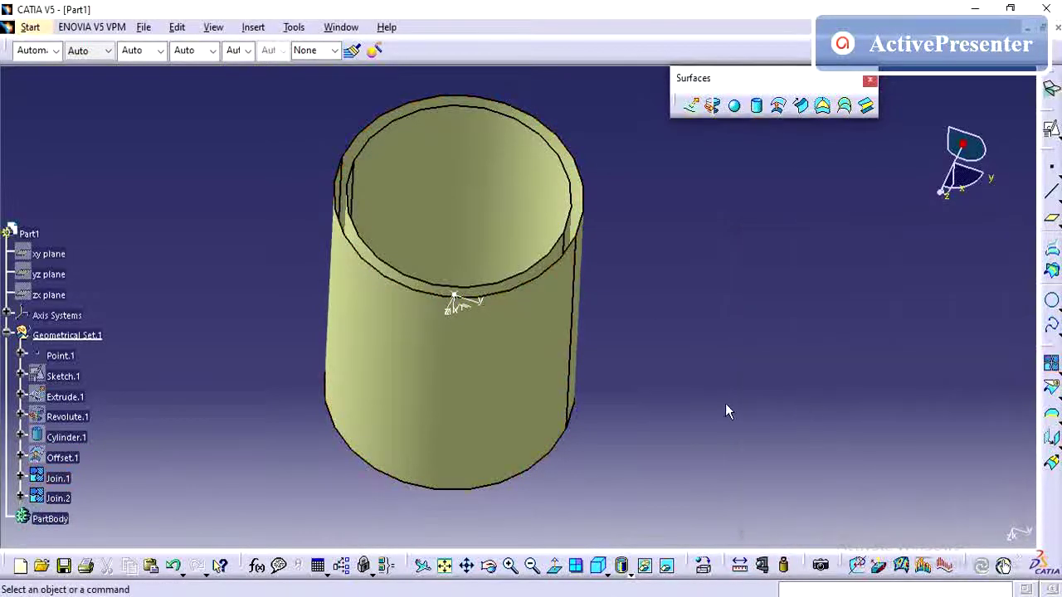
# Step: Start a second Fill with a boundary on Join.2's top rim
pyautogui.click(819, 110)
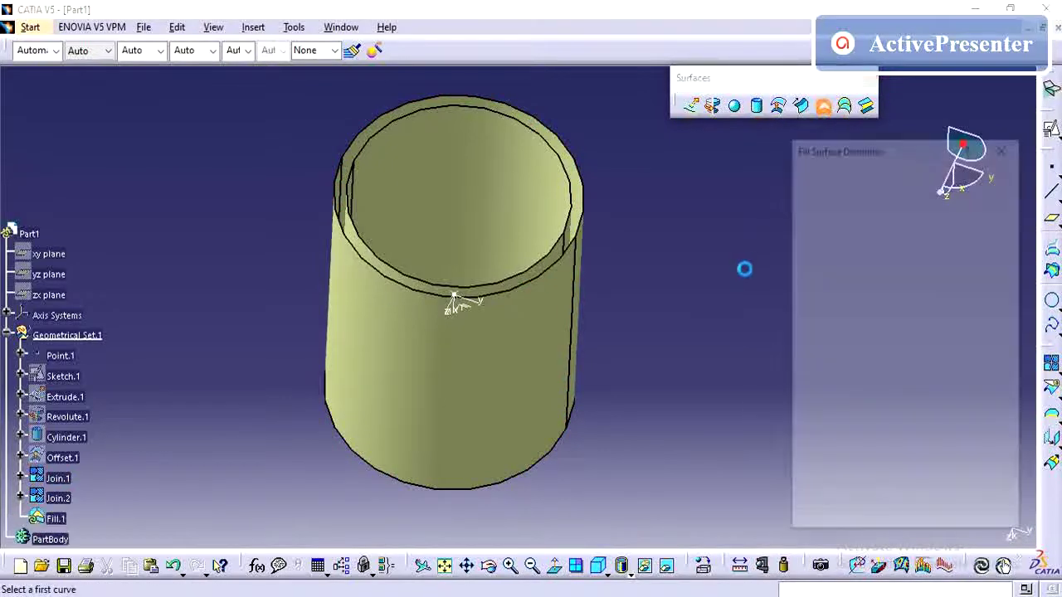
pyautogui.rightClick(844, 221)
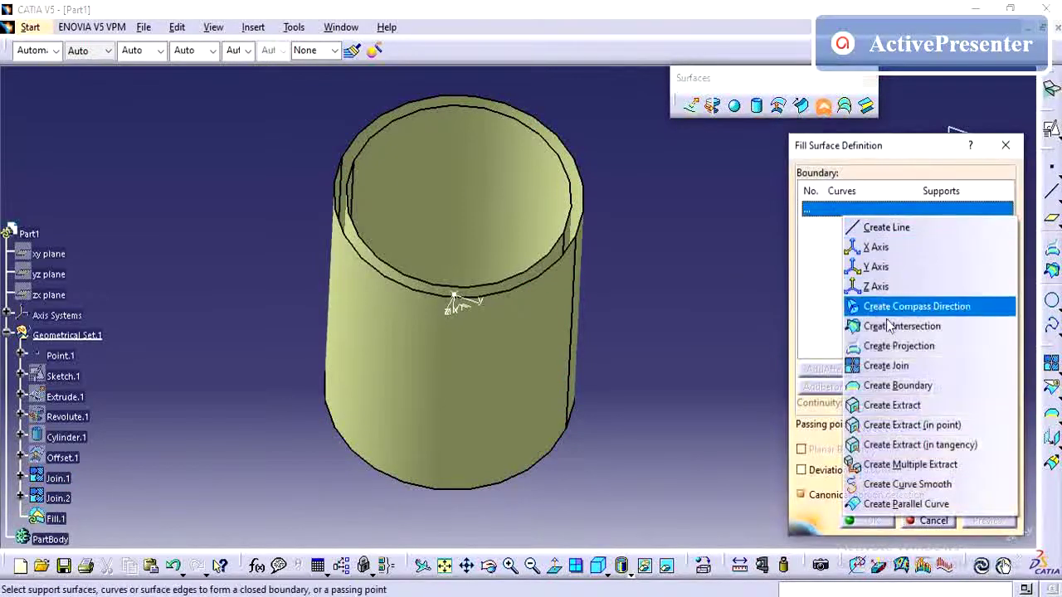
pyautogui.click(899, 386)
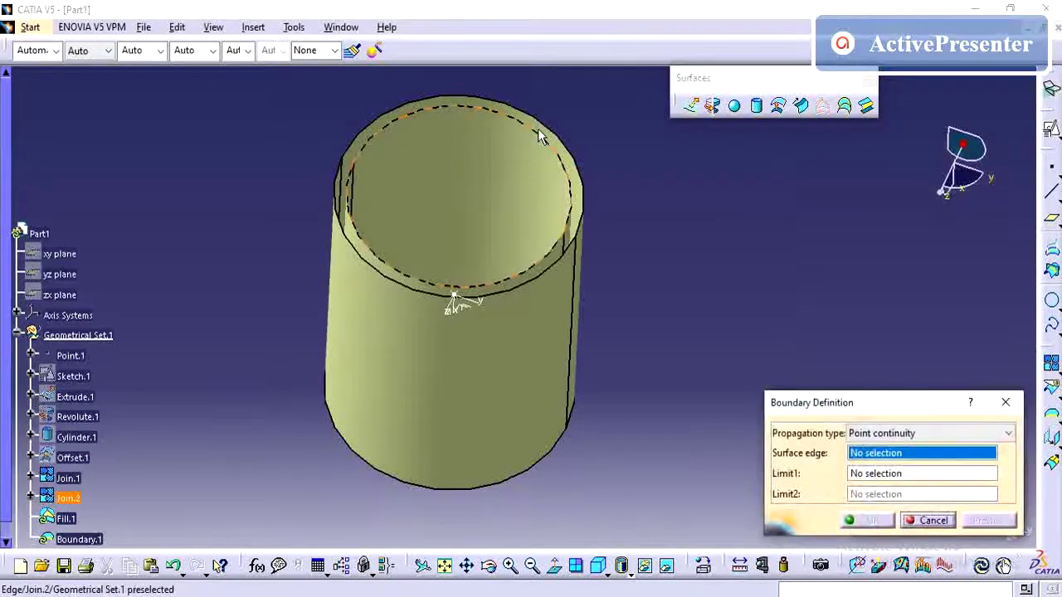
pyautogui.click(541, 137)
pyautogui.click(873, 521)
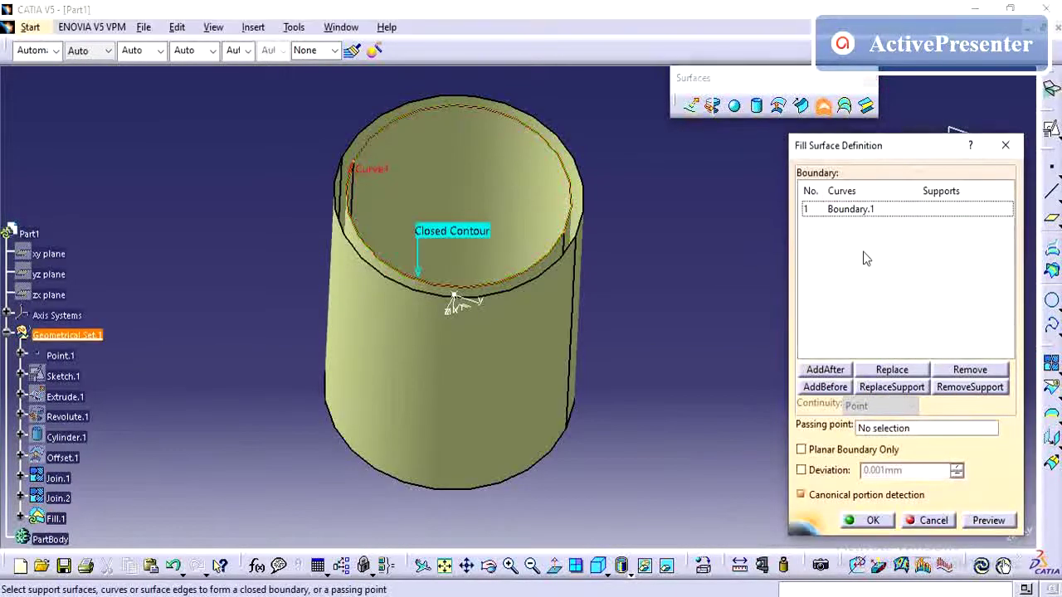
# Step: Add Join.1's outer top rim as a boundary; dismiss the open-boundary error and zoom in
pyautogui.rightClick(863, 251)
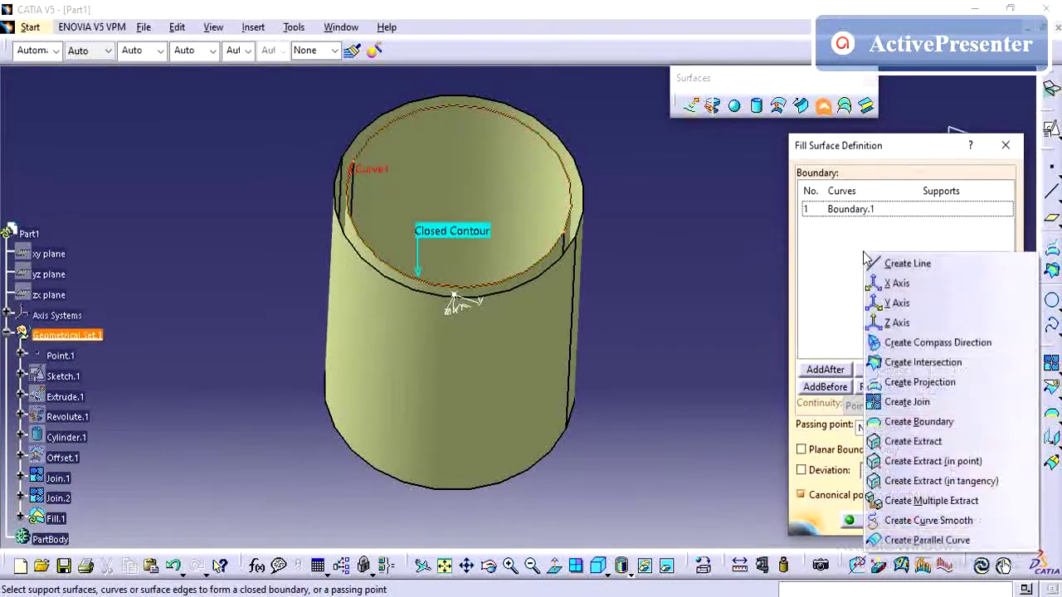
pyautogui.click(913, 421)
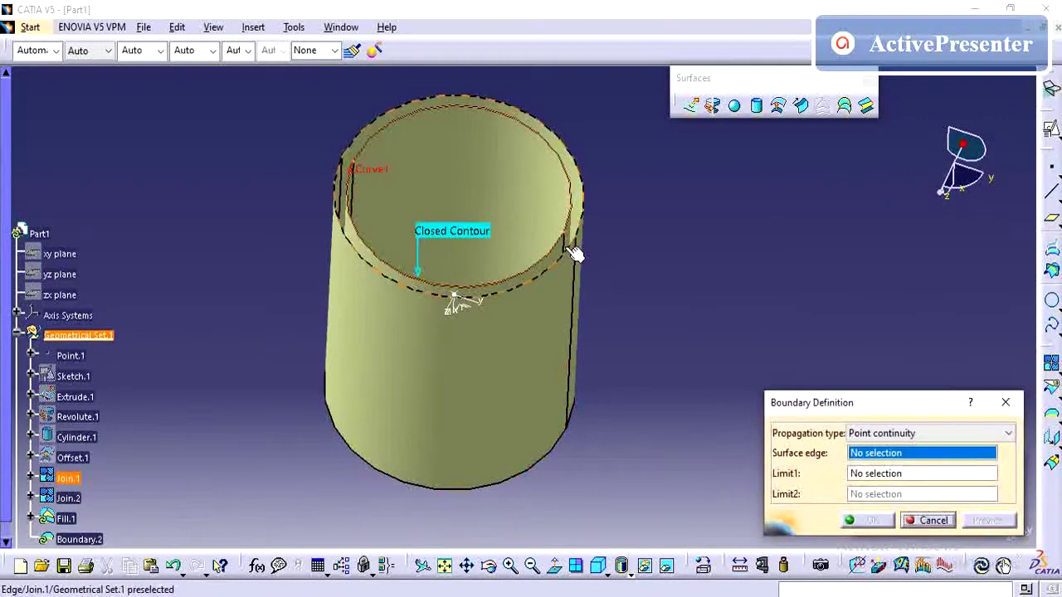
pyautogui.click(571, 250)
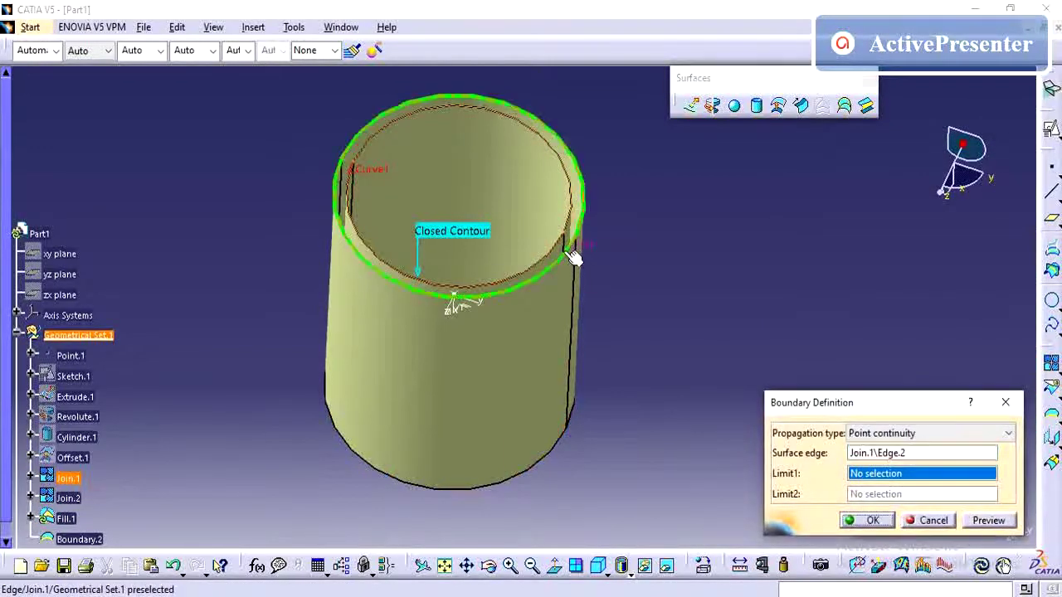
pyautogui.click(872, 521)
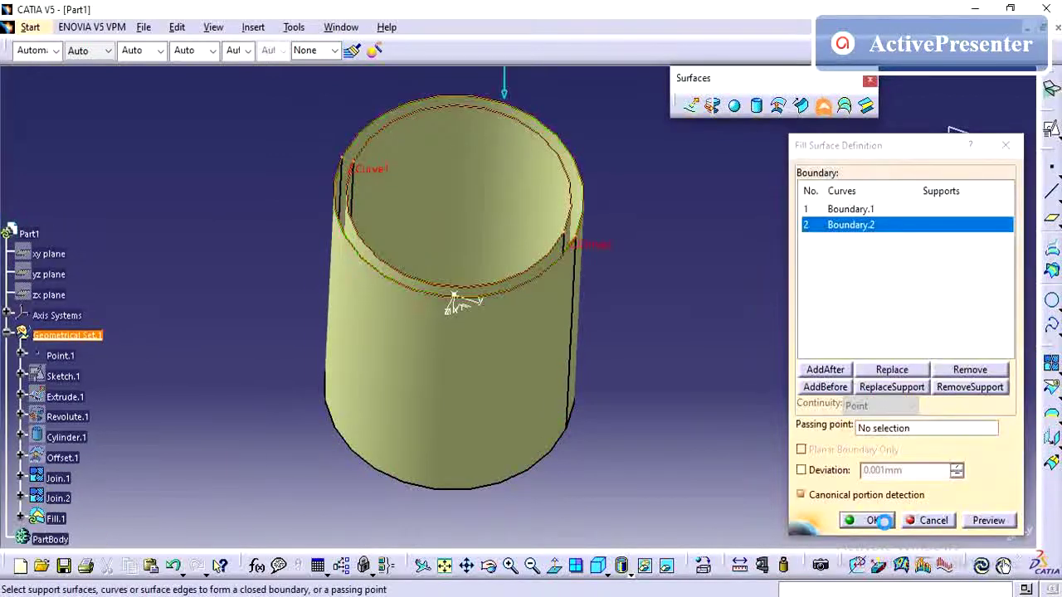
pyautogui.click(872, 521)
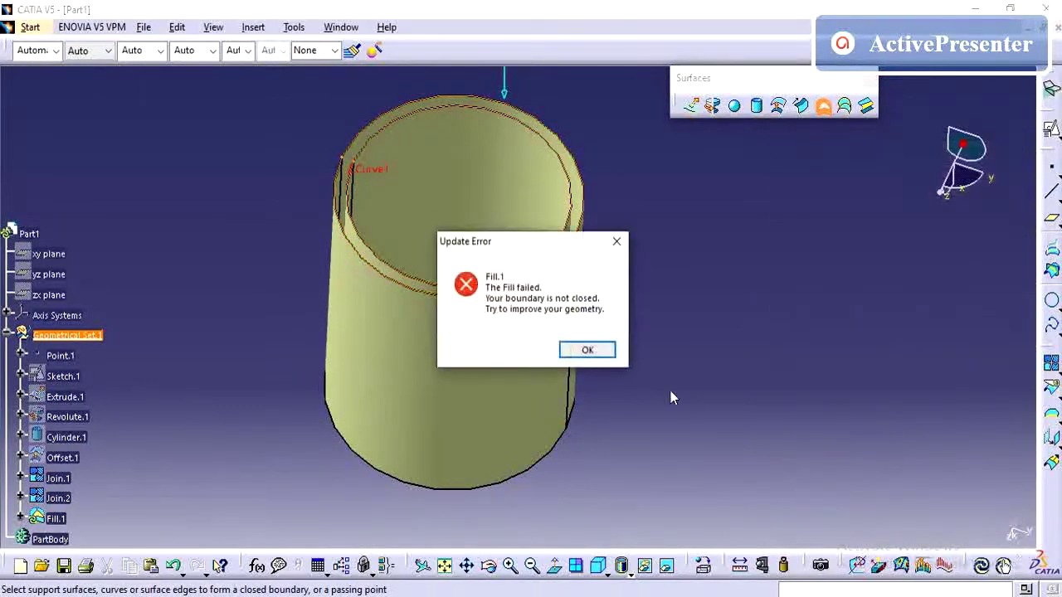
pyautogui.click(586, 349)
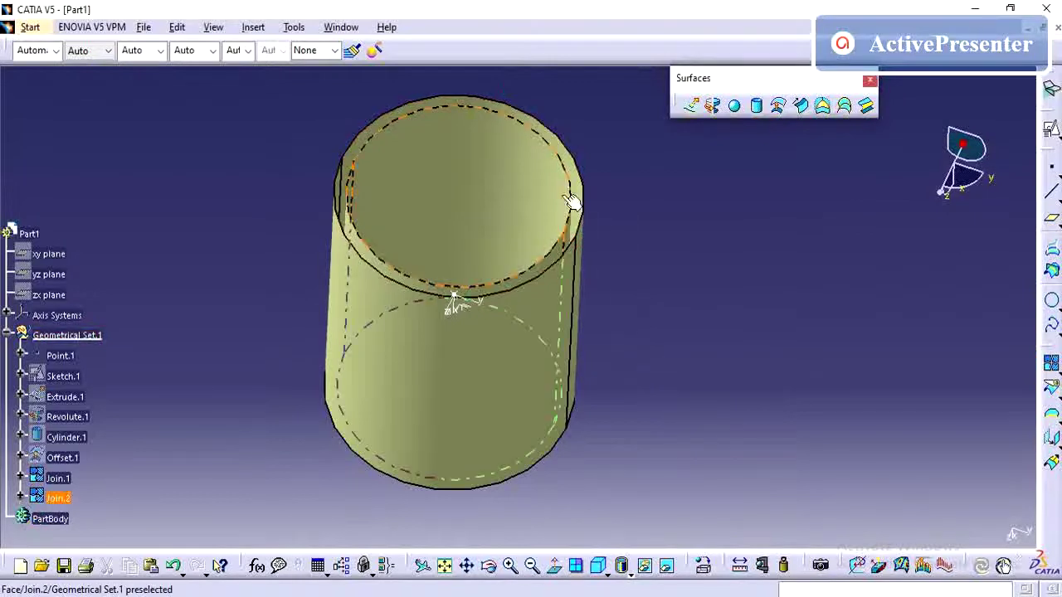
pyautogui.click(560, 156)
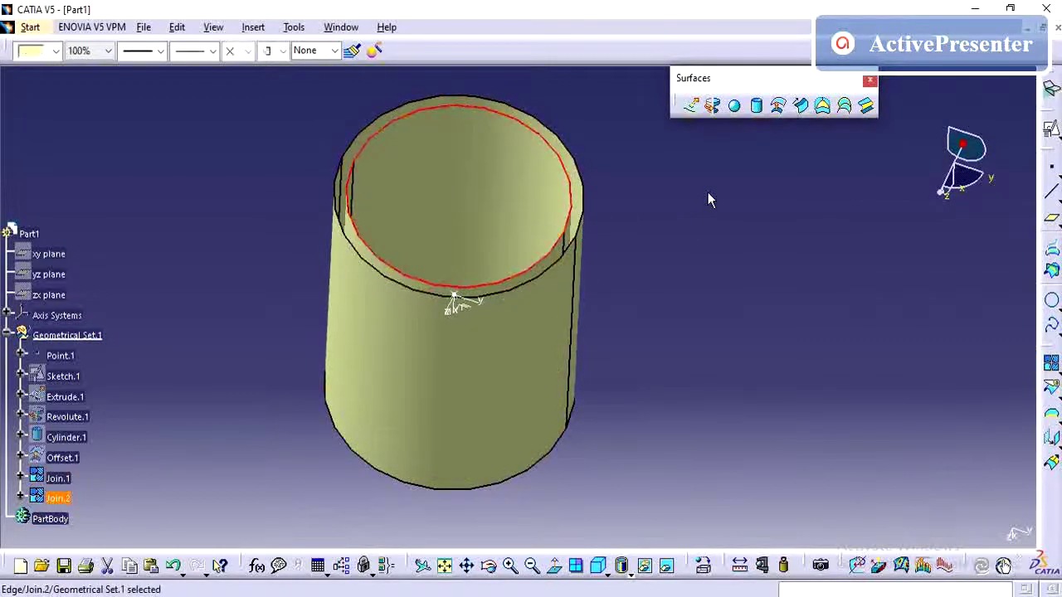
pyautogui.click(640, 182)
pyautogui.moveTo(640, 183); pyautogui.dragTo(693, 241, button='middle')
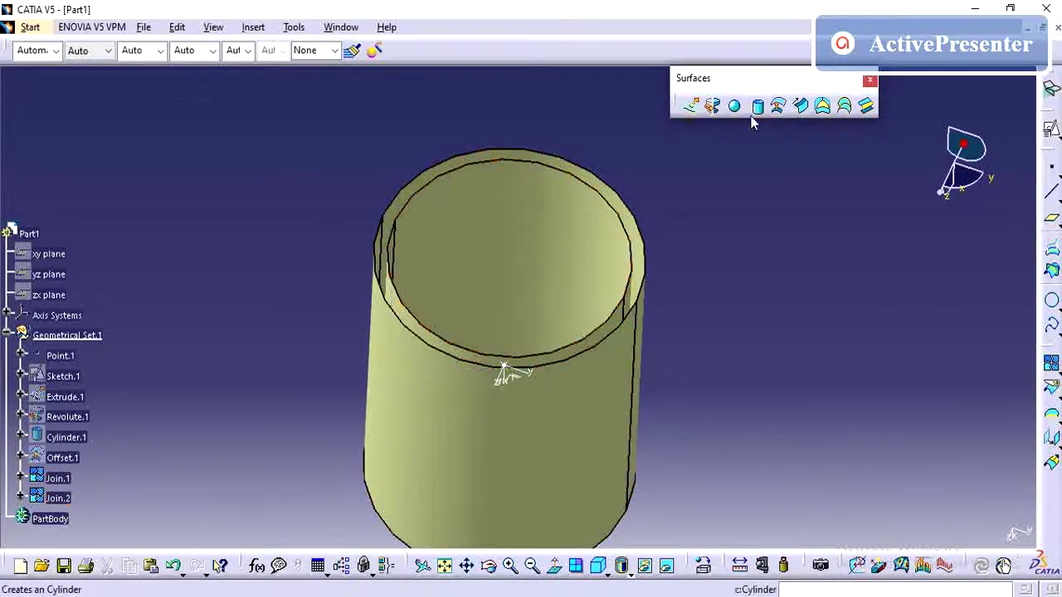
# Step: Cap the cylinder top with Fill.1, using Join.1's top edge as its only boundary
pyautogui.click(823, 110)
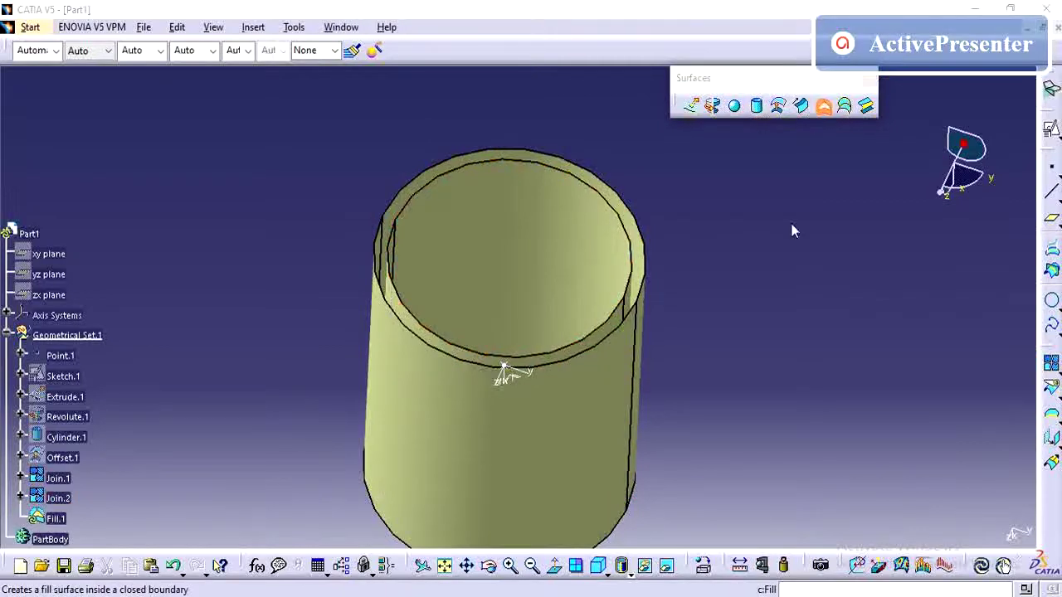
pyautogui.rightClick(832, 210)
pyautogui.click(890, 377)
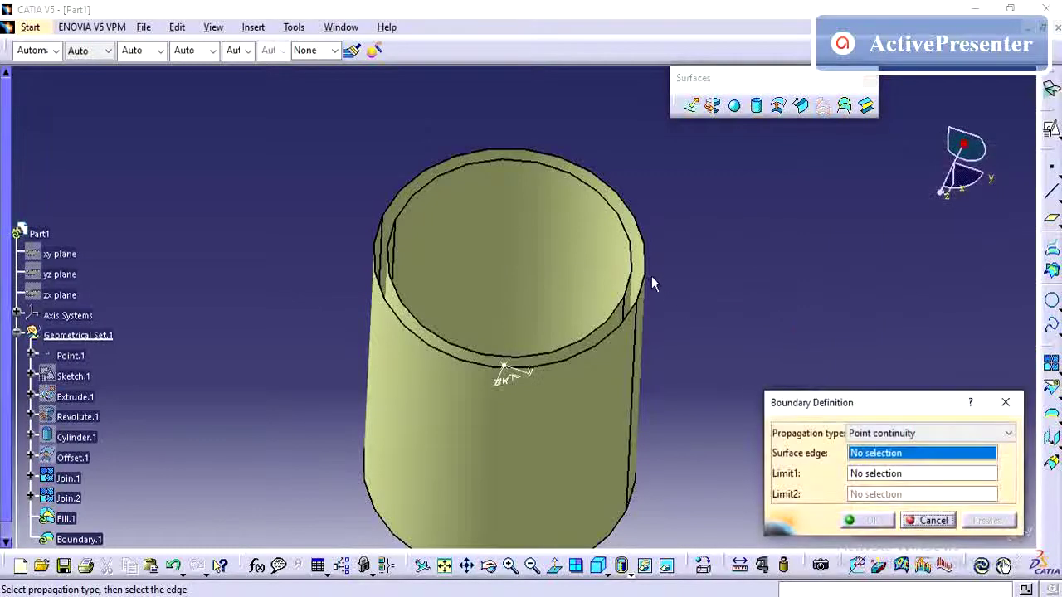
pyautogui.click(647, 272)
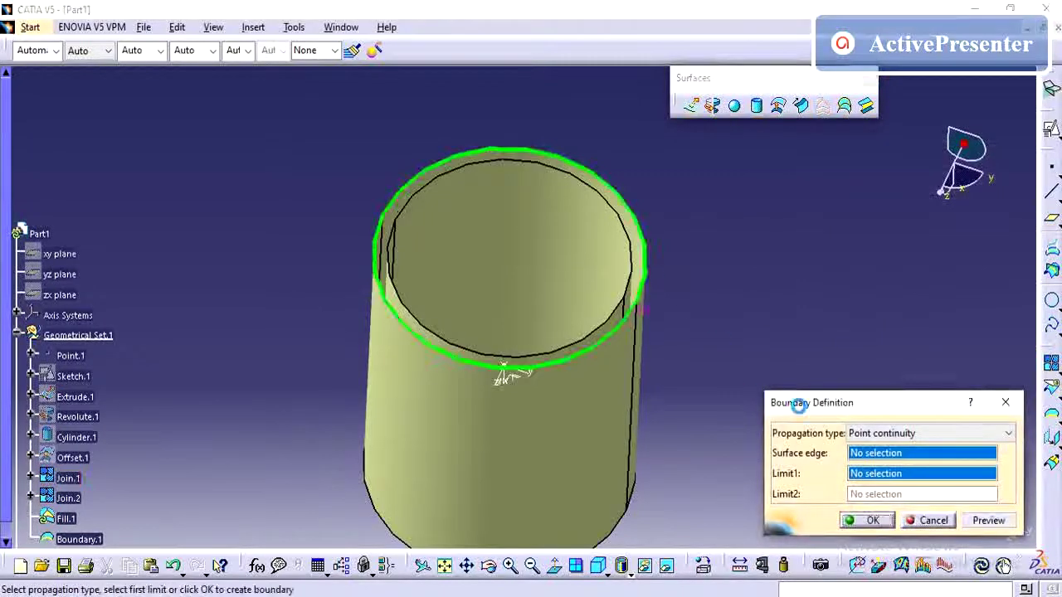
pyautogui.click(871, 521)
pyautogui.click(873, 520)
pyautogui.moveTo(583, 250); pyautogui.dragTo(694, 192, button='middle')
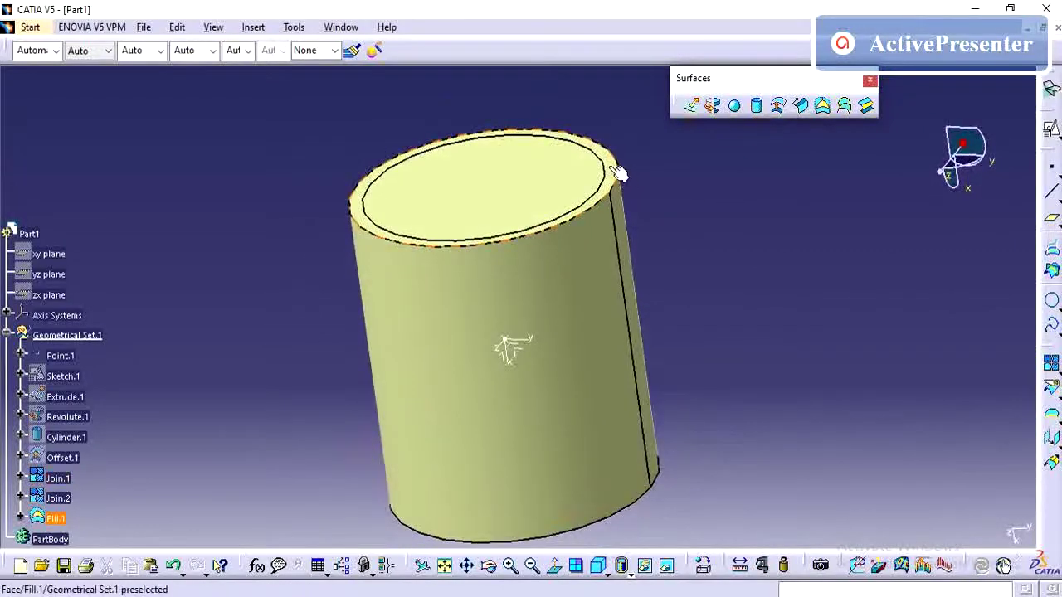
pyautogui.click(706, 168)
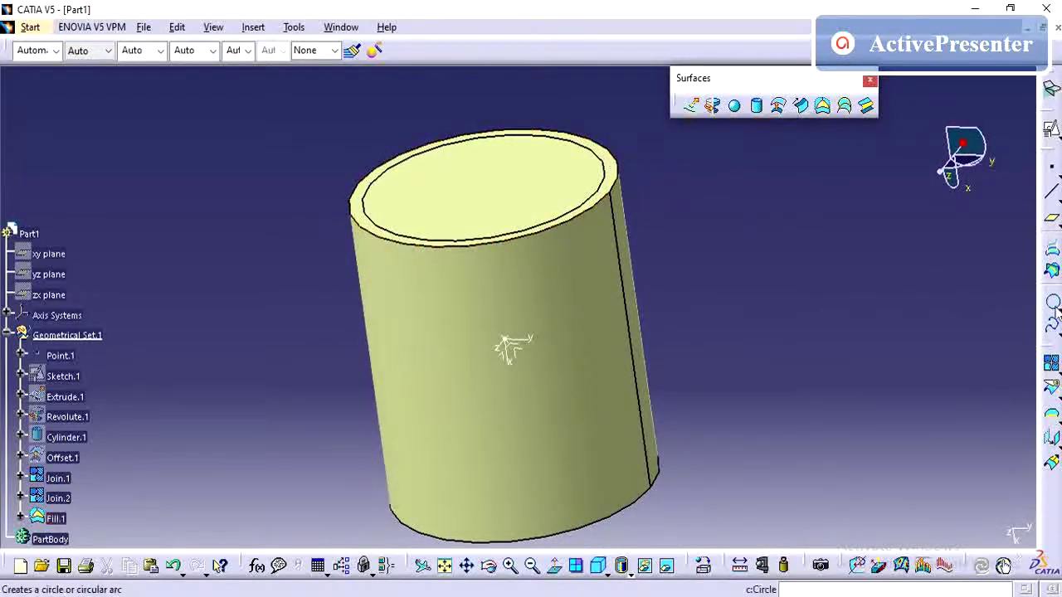
# Step: Trim Fill.1 against Join.2, keeping the outer ring, to create Trim.1
pyautogui.click(1053, 392)
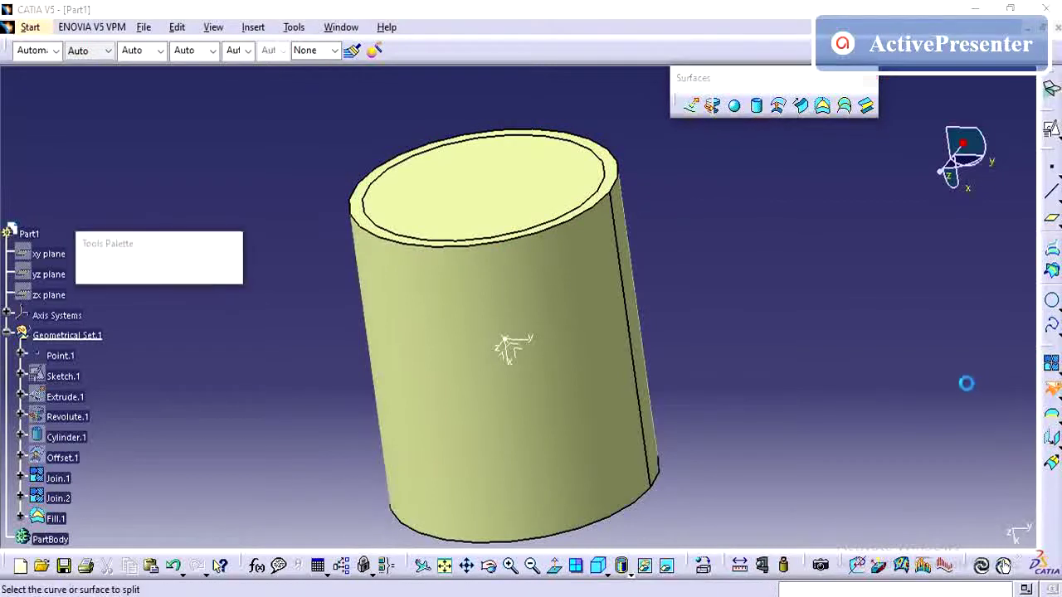
pyautogui.press('Escape')
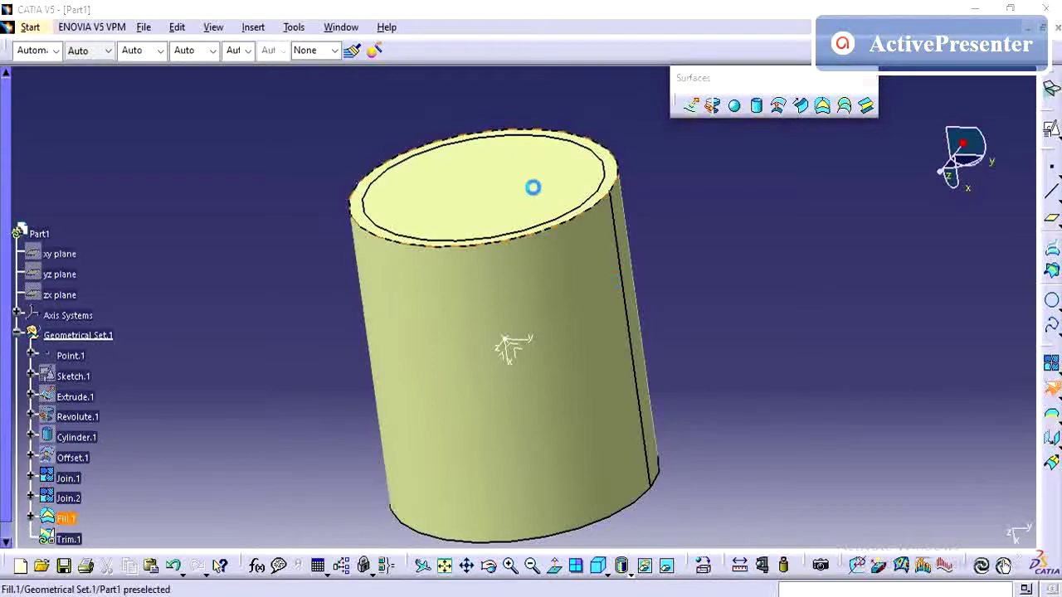
pyautogui.click(550, 237)
pyautogui.moveTo(576, 289)
pyautogui.mouseDown(button='middle')
pyautogui.moveTo(508, 116)
pyautogui.moveTo(611, 307)
pyautogui.moveTo(486, 142)
pyautogui.moveTo(554, 373)
pyautogui.moveTo(597, 367)
pyautogui.mouseUp(button='middle')
pyautogui.click(606, 311)
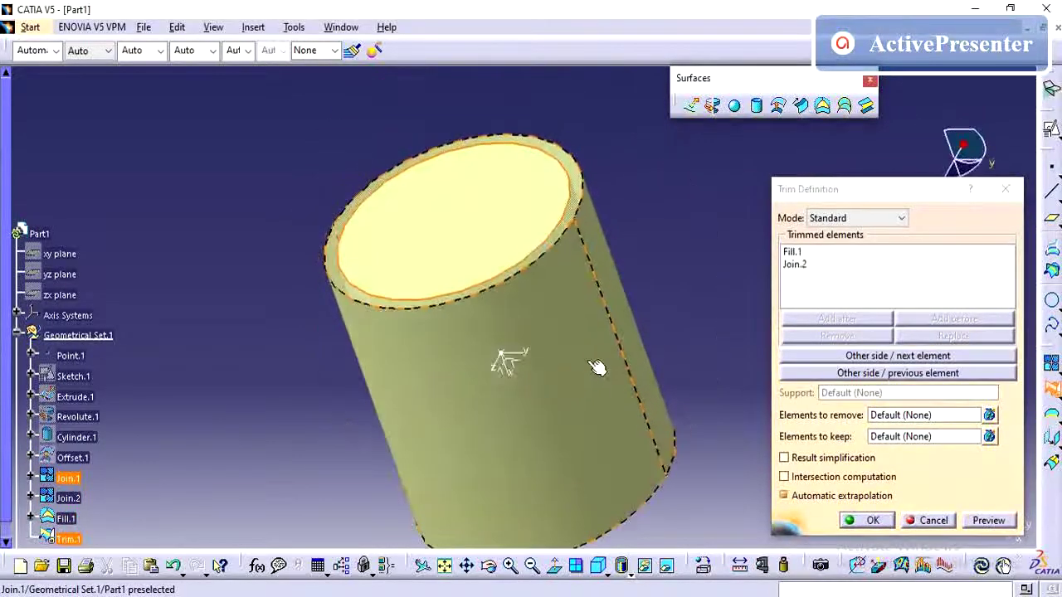
pyautogui.click(871, 357)
pyautogui.click(863, 520)
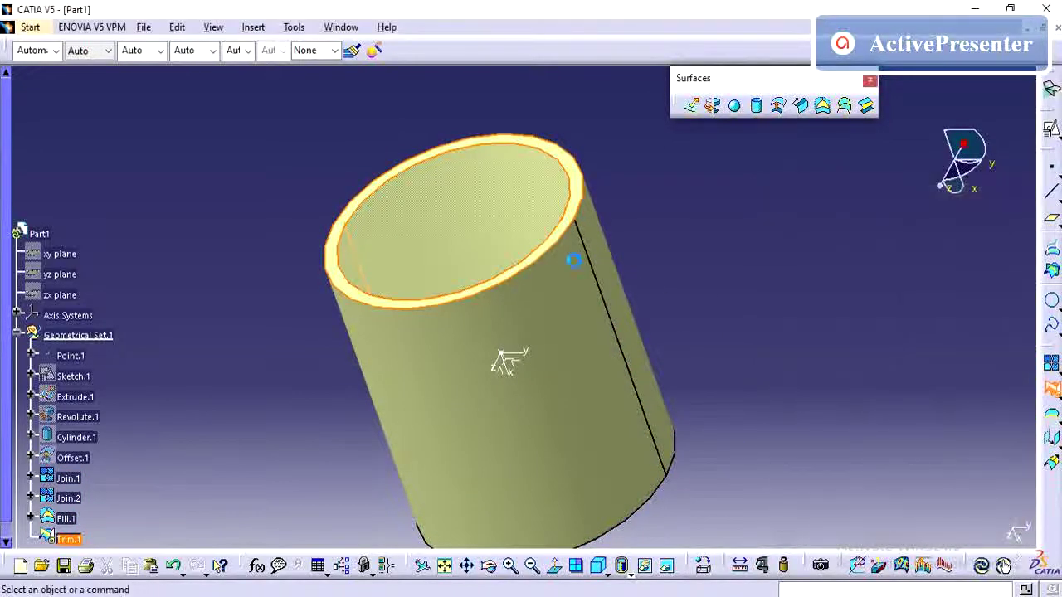
pyautogui.moveTo(512, 274)
pyautogui.mouseDown(button='middle')
pyautogui.moveTo(555, 341)
pyautogui.moveTo(672, 296)
pyautogui.mouseUp(button='middle')
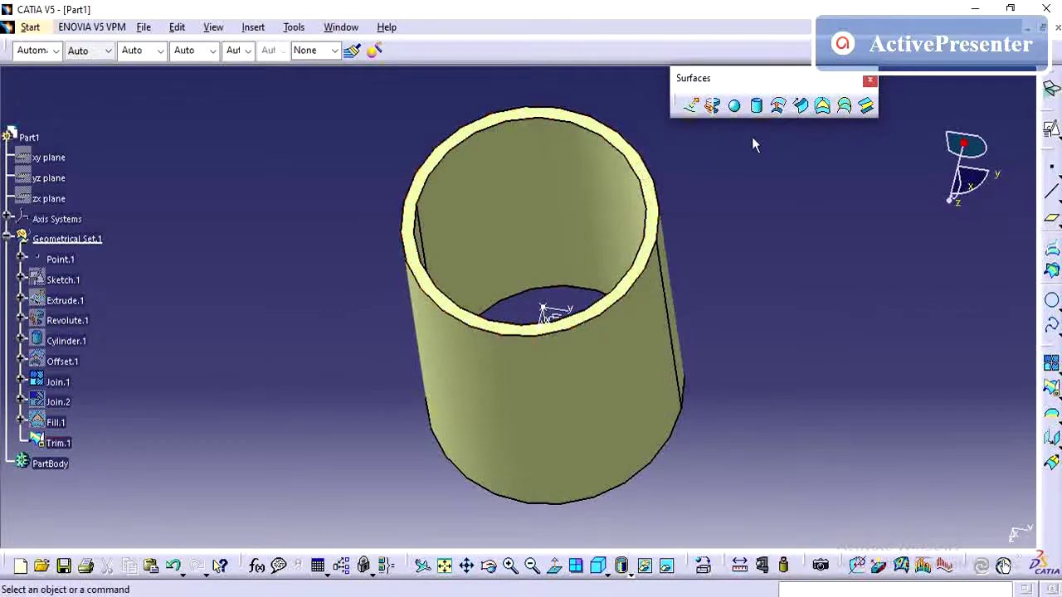
# Step: Hide Trim.1 and show the inner wall Join.2 again
pyautogui.click(58, 443)
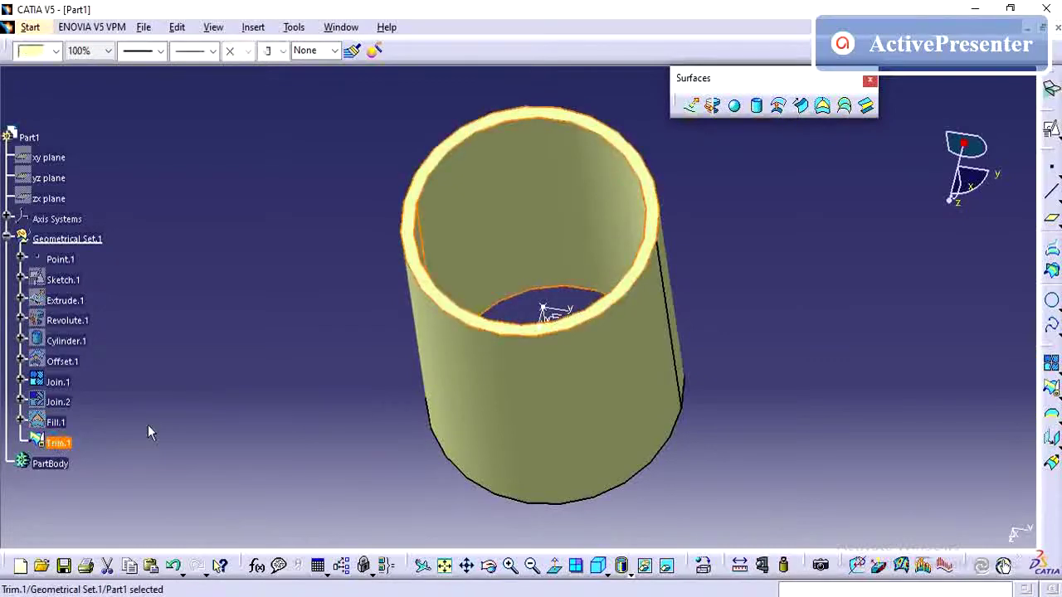
pyautogui.rightClick(57, 442)
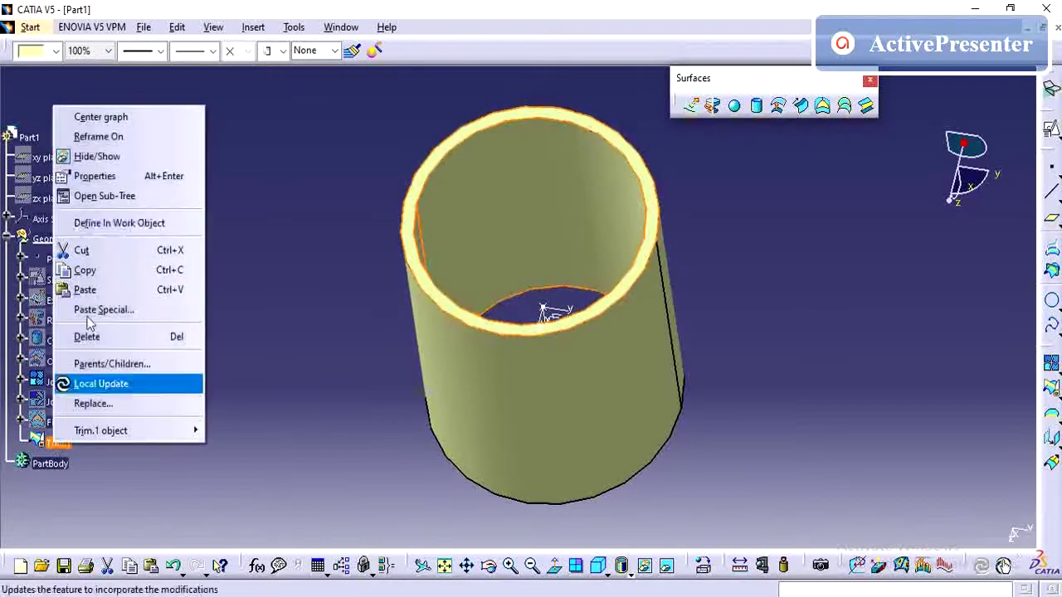
pyautogui.click(96, 156)
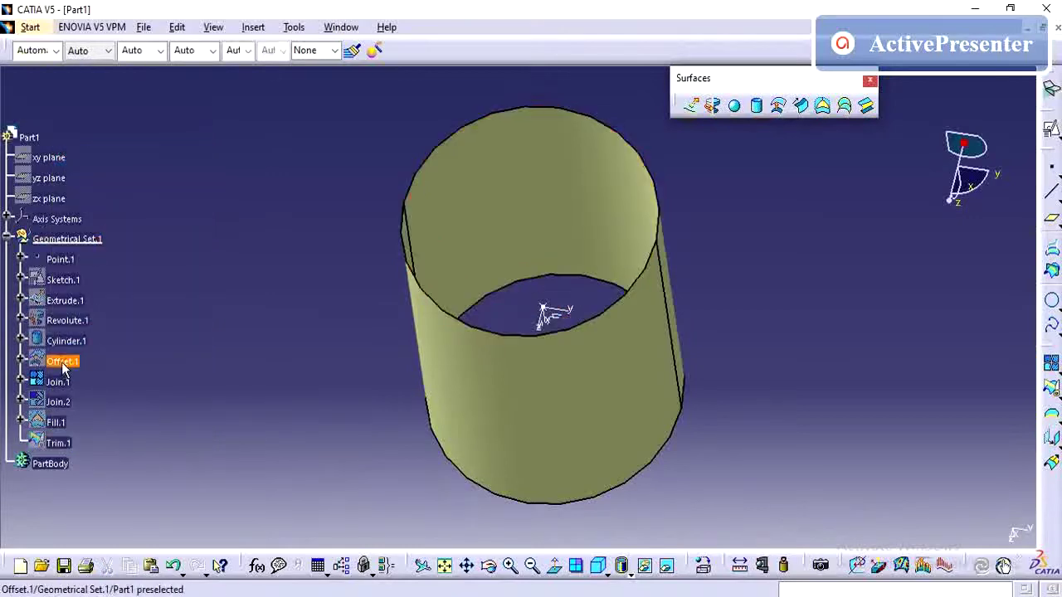
pyautogui.click(58, 402)
pyautogui.rightClick(58, 402)
pyautogui.click(106, 112)
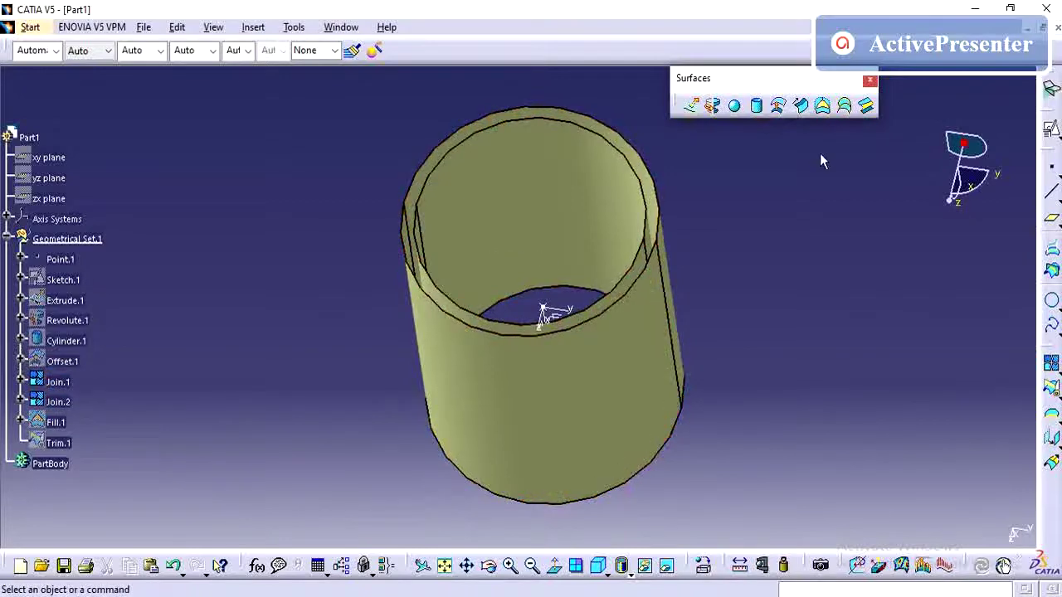
# Step: Start a Blend from Join.1's top rim on Join.1 to Join.2's top rim on Join.2
pyautogui.click(867, 108)
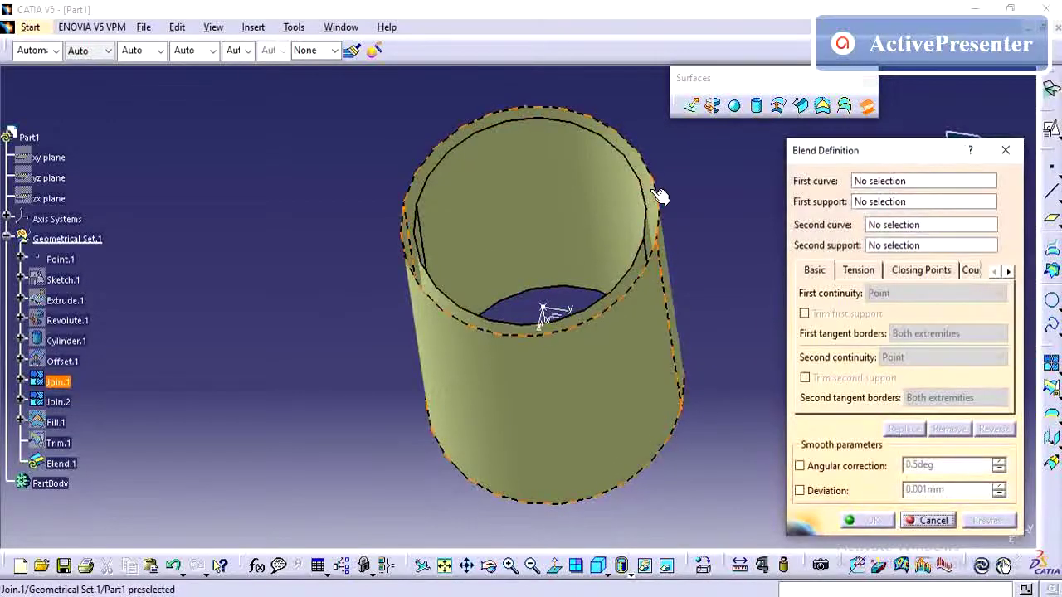
pyautogui.click(863, 181)
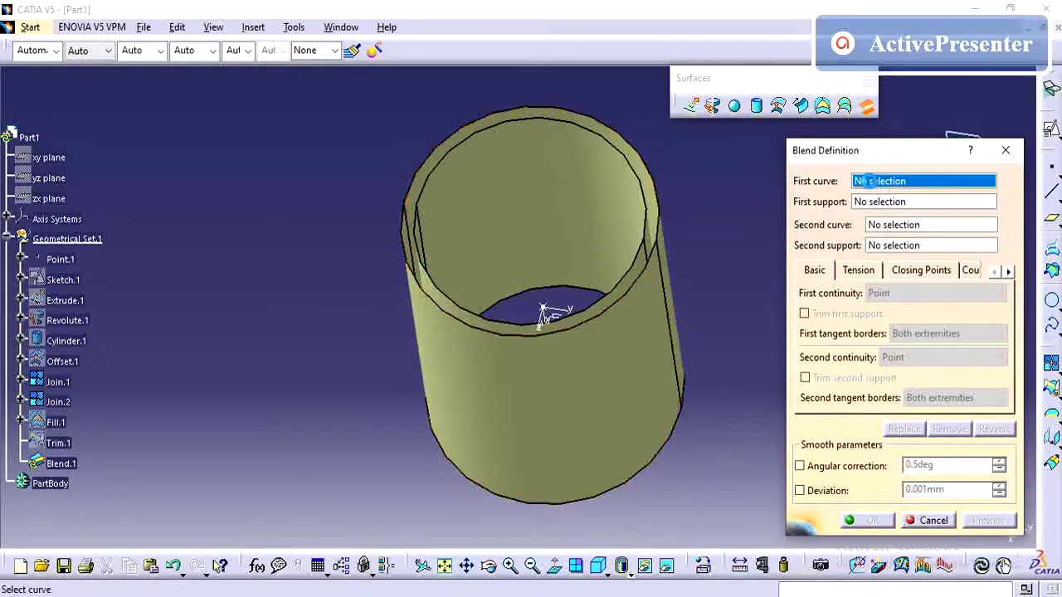
pyautogui.click(660, 257)
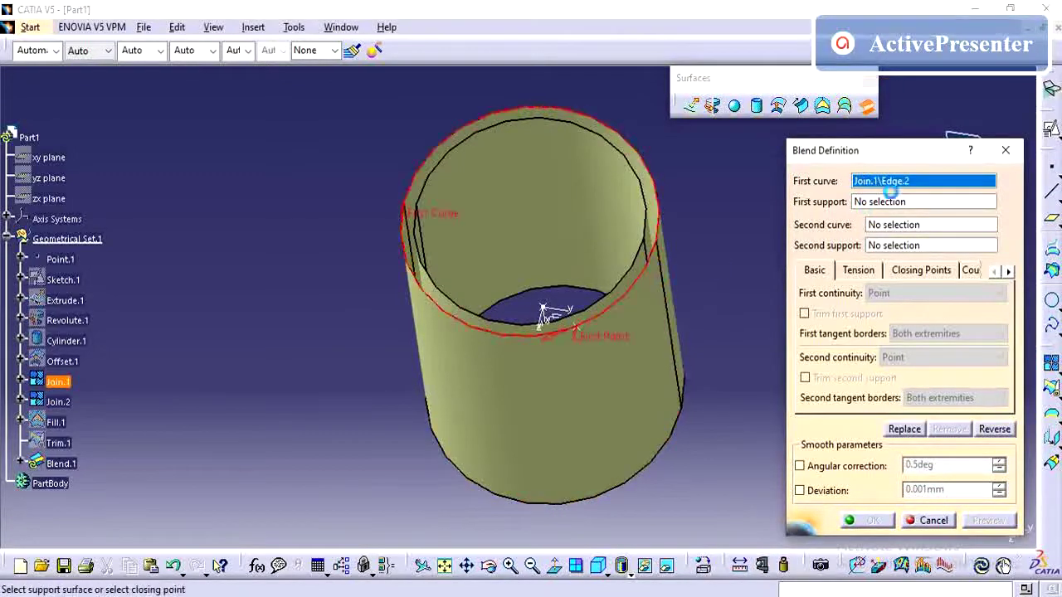
pyautogui.click(886, 201)
pyautogui.click(670, 386)
pyautogui.click(926, 224)
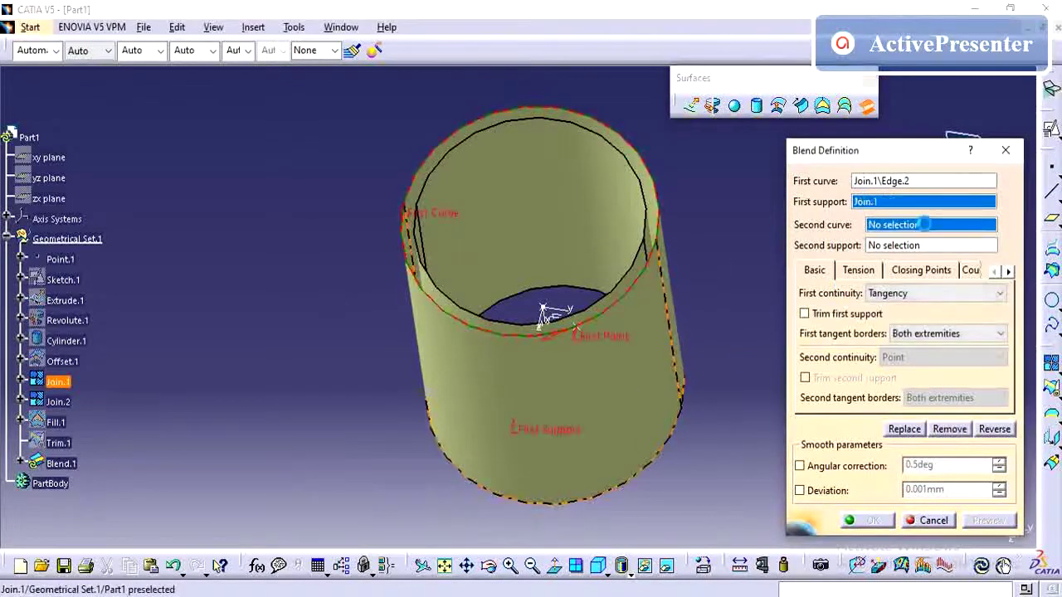
pyautogui.click(645, 251)
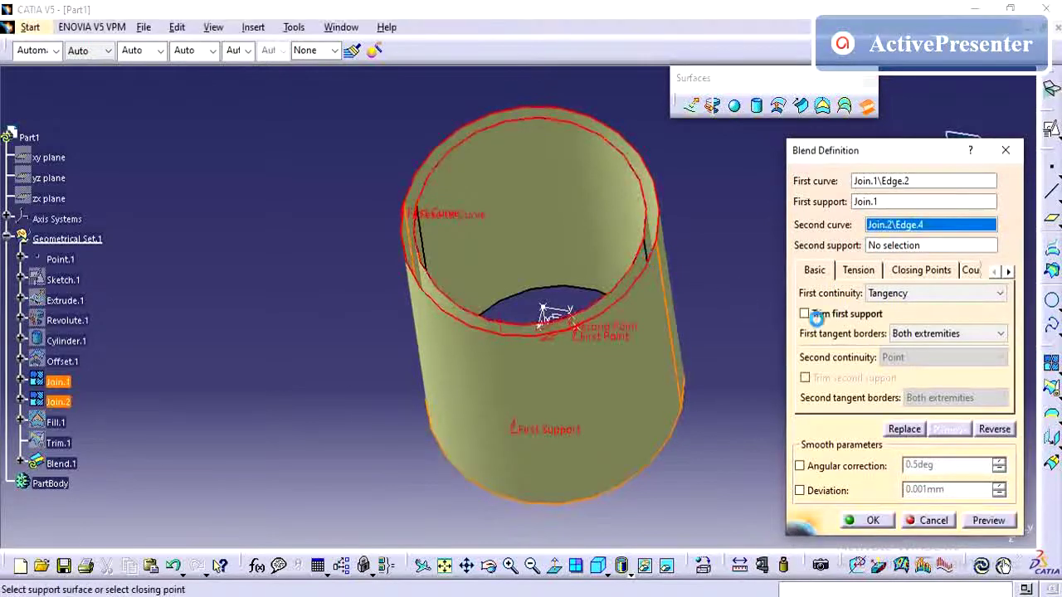
pyautogui.click(894, 248)
pyautogui.click(612, 225)
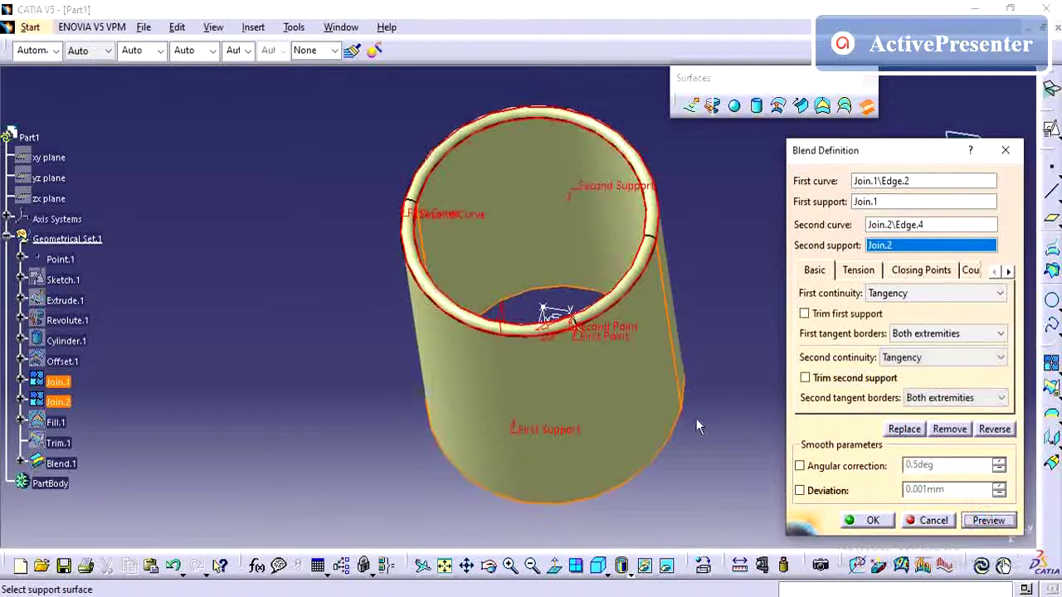
# Step: Set both blend continuities to Point, preview, and create Blend.1
pyautogui.moveTo(664, 404)
pyautogui.mouseDown(button='middle')
pyautogui.moveTo(514, 282)
pyautogui.moveTo(450, 267)
pyautogui.moveTo(661, 357)
pyautogui.mouseUp(button='middle')
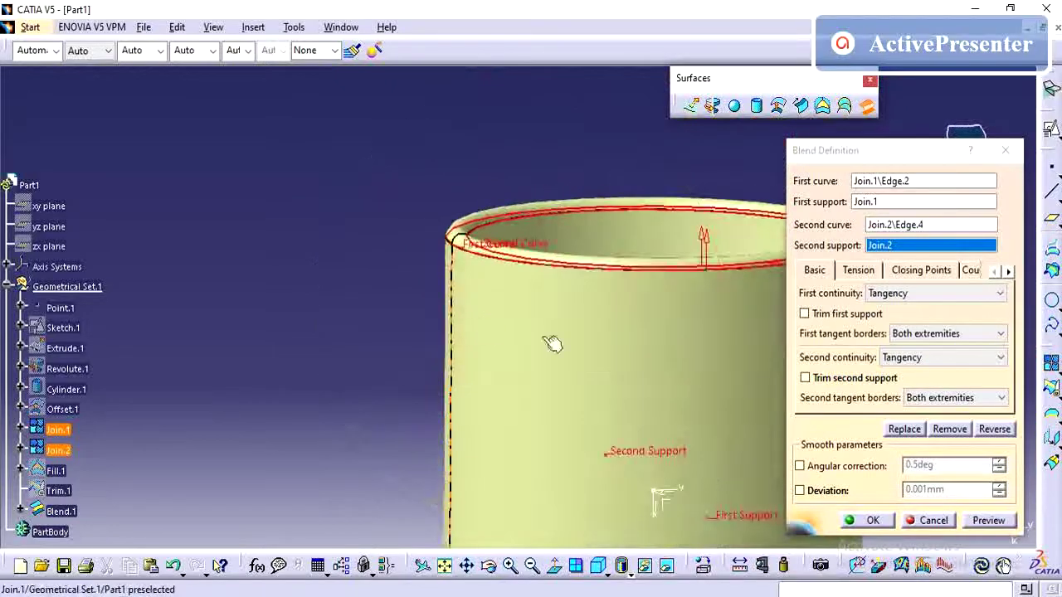
pyautogui.click(883, 294)
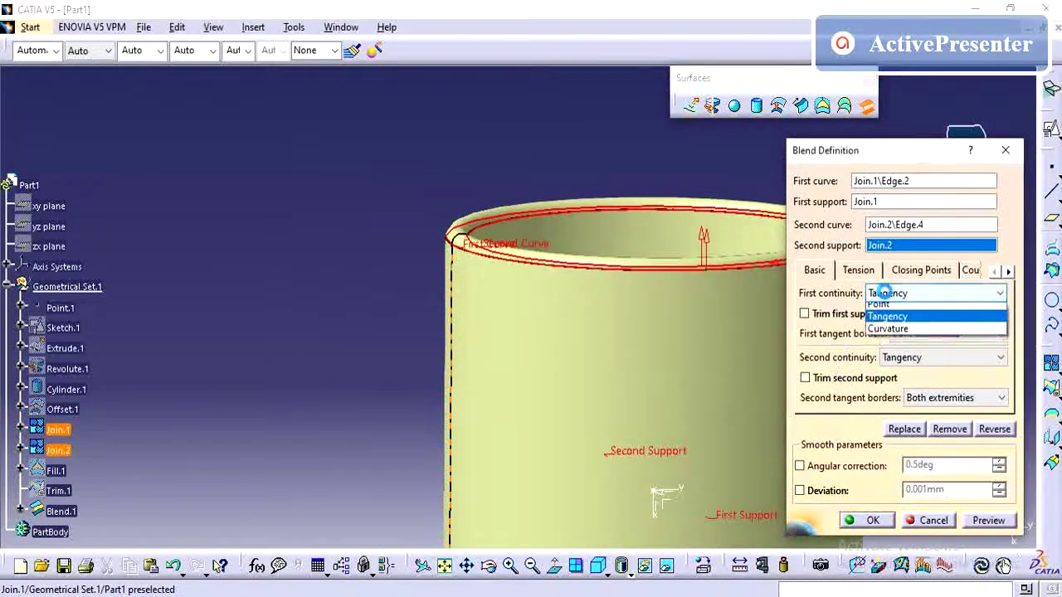
pyautogui.click(886, 304)
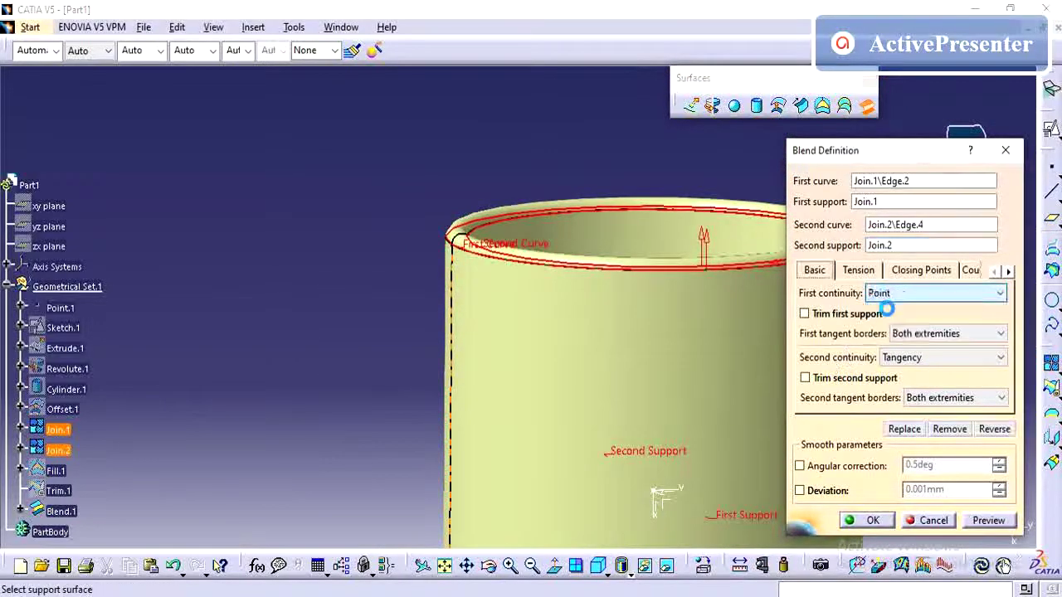
pyautogui.click(919, 358)
pyautogui.click(907, 370)
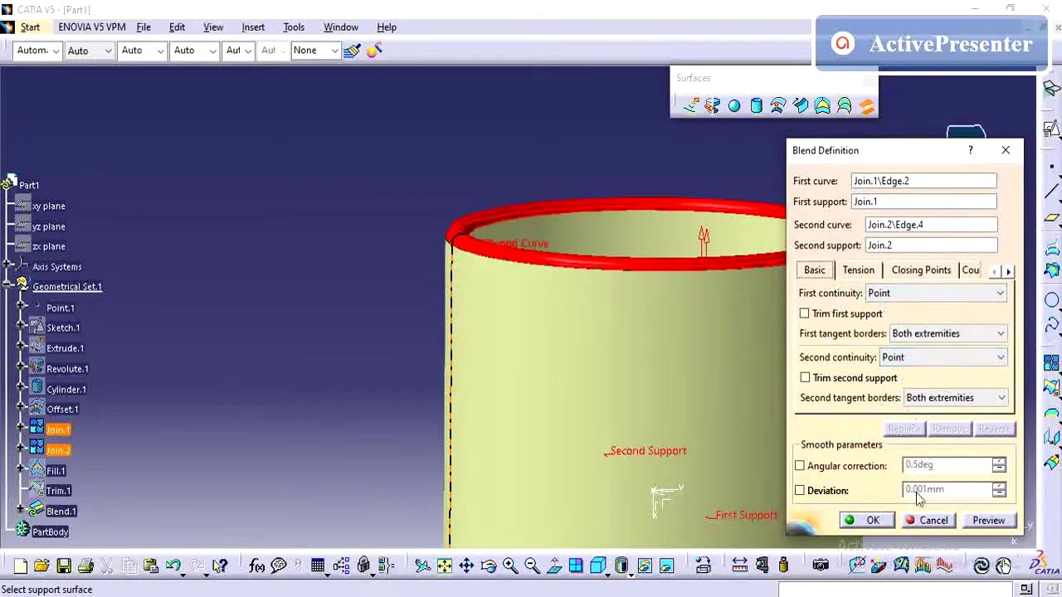
pyautogui.click(990, 523)
pyautogui.click(873, 521)
pyautogui.moveTo(422, 298)
pyautogui.mouseDown(button='middle')
pyautogui.moveTo(443, 327)
pyautogui.moveTo(509, 257)
pyautogui.mouseUp(button='middle')
pyautogui.moveTo(387, 256); pyautogui.dragTo(396, 360, button='middle')
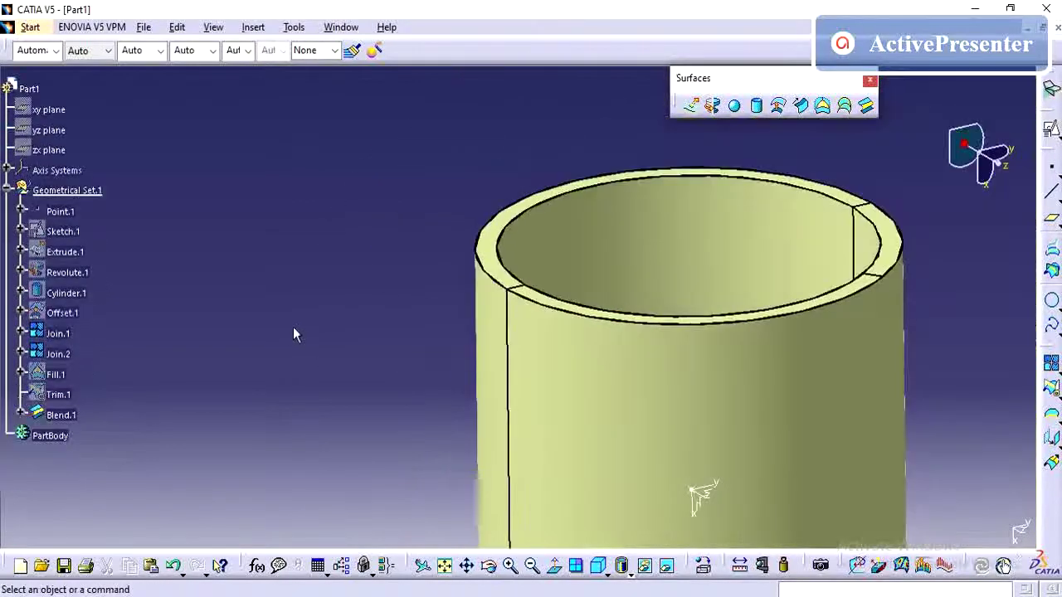
# Step: Join Join.1, Join.2 and Blend.1 into Join.3, then orbit to view the closed rim
pyautogui.click(1050, 359)
pyautogui.click(58, 333)
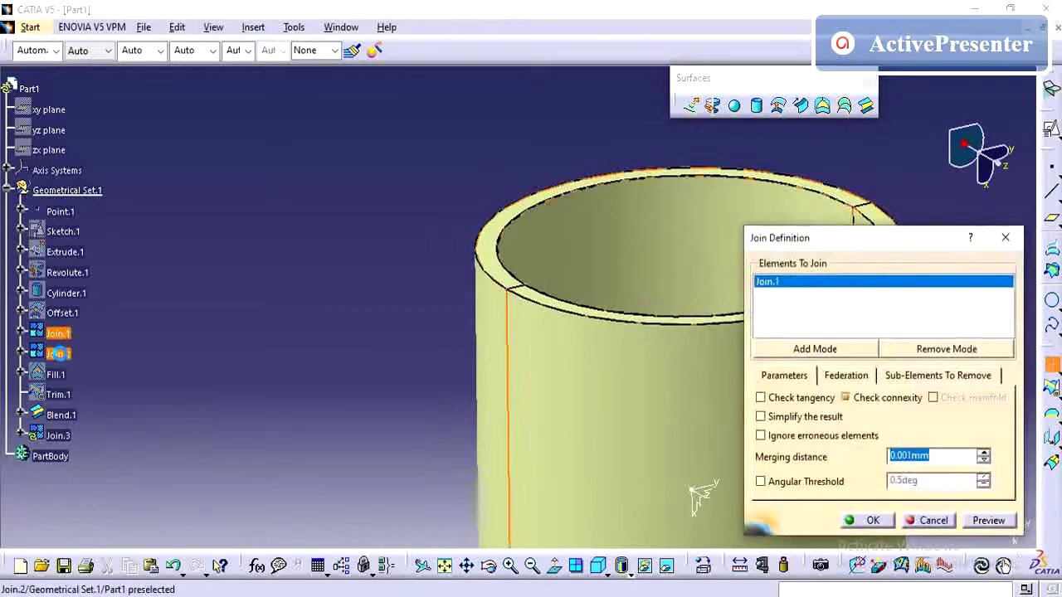
pyautogui.click(58, 354)
pyautogui.click(61, 415)
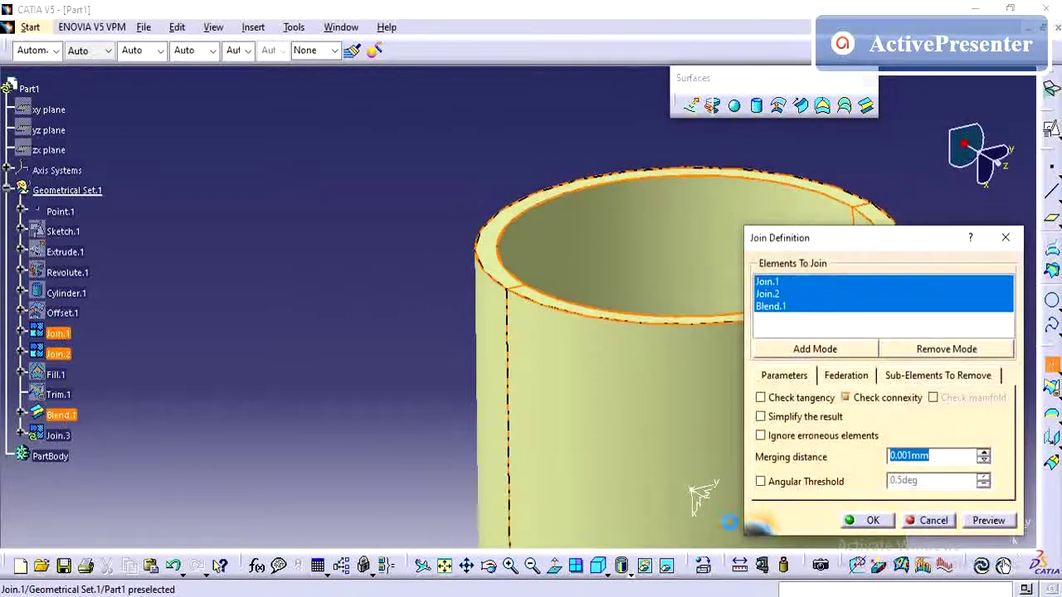
pyautogui.click(867, 520)
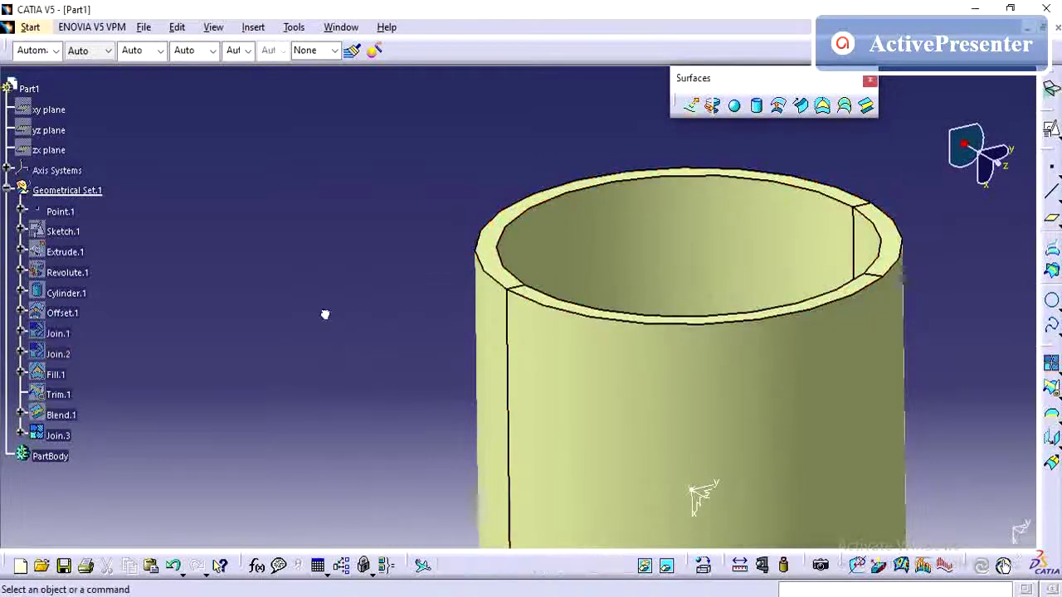
pyautogui.moveTo(332, 308); pyautogui.dragTo(428, 283, button='middle')
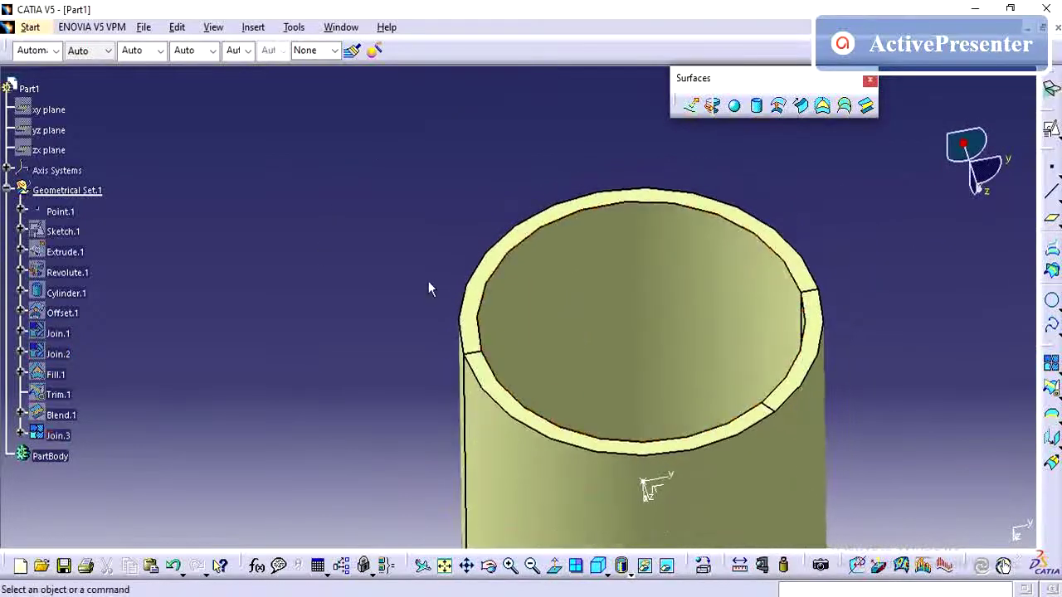